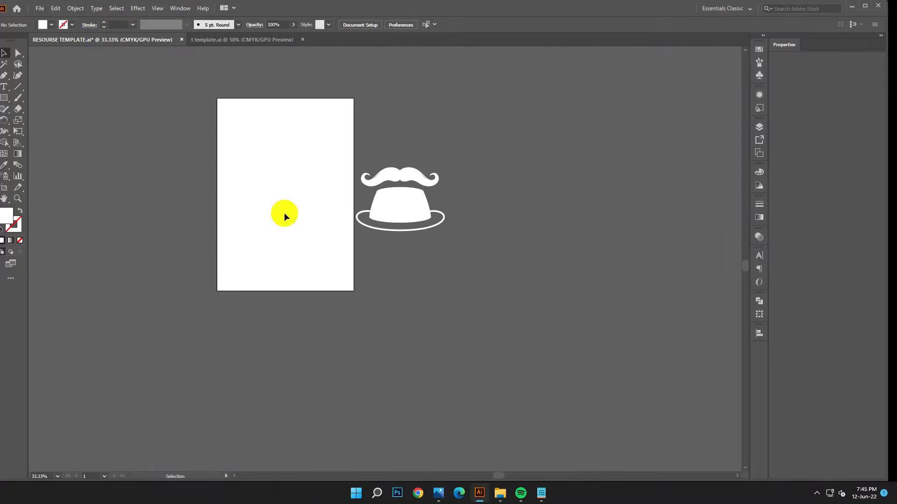
Drag the hat-and-moustache graphic into t template.ai beside the black artboard and shrink it.
left_click_drag(459, 270, 370, 146)
left_click_drag(268, 45, 263, 56)
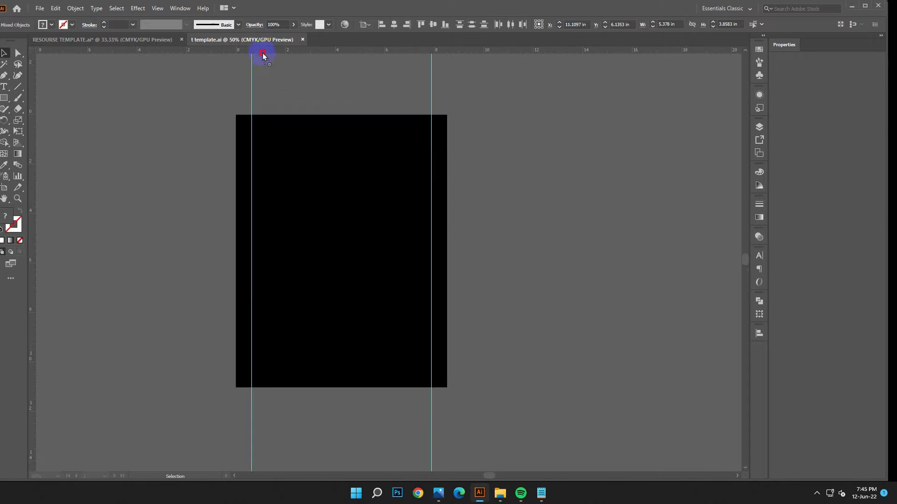
mouse_move(150, 188)
left_mouse_down()
mouse_move(181, 229)
mouse_move(168, 192)
left_mouse_up()
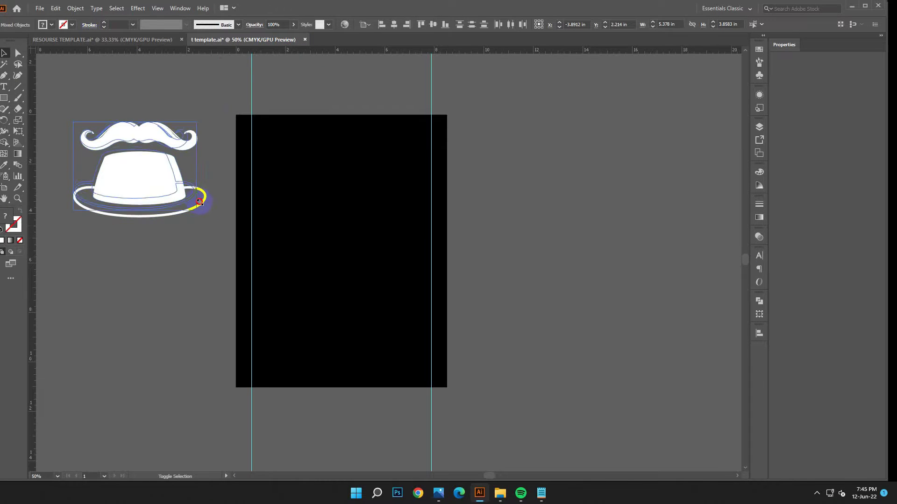
left_click(196, 226)
scroll(260, 282, "down", 1)
Copy the line DADDY DEAREST from the design notes, then minimize the notes.
left_click(541, 497)
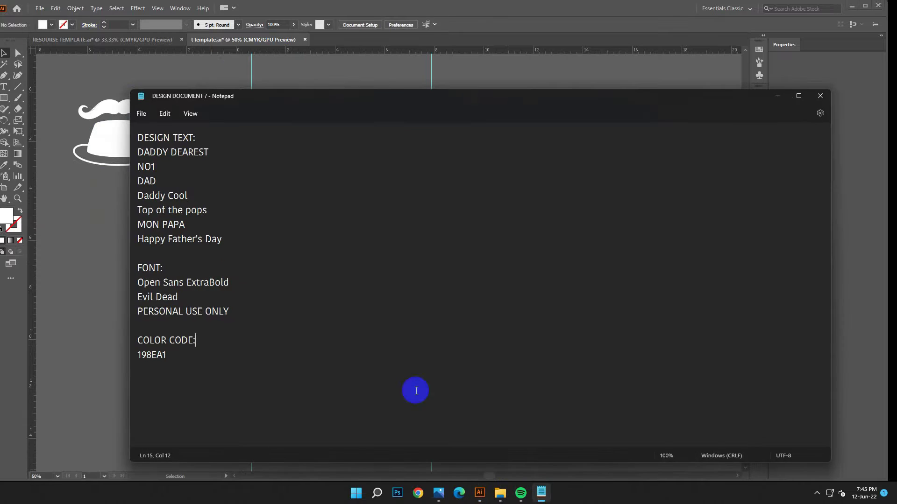
left_click_drag(317, 113, 557, 149)
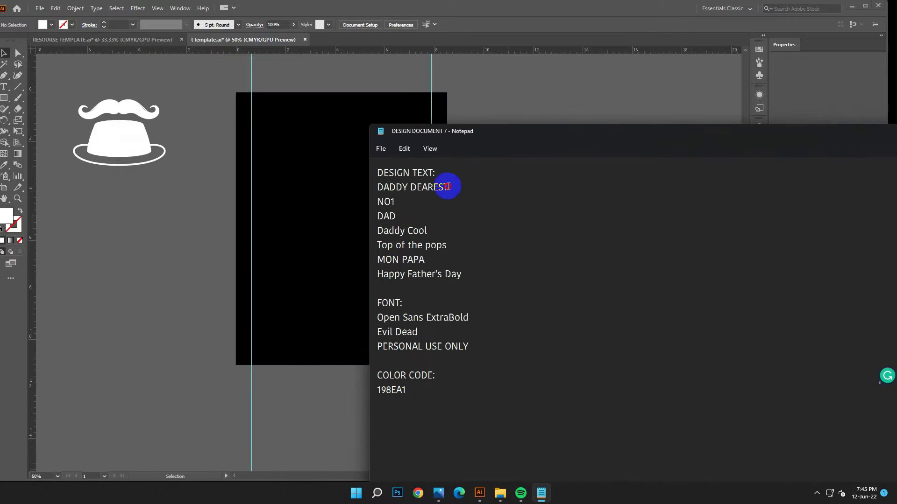
left_click_drag(448, 187, 376, 188)
right_click(401, 192)
left_click(423, 239)
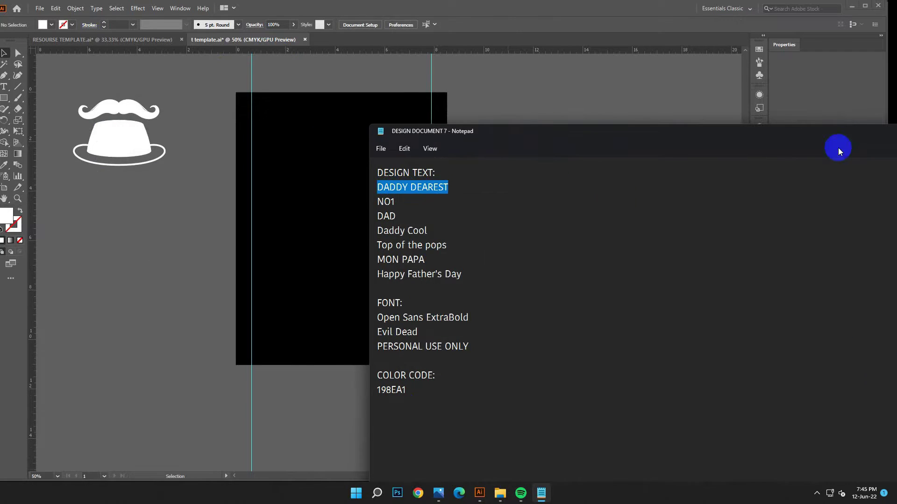
left_click_drag(830, 140, 650, 133)
left_click(649, 130)
Add DADDY DEAREST as about 89 pt text on the pasteboard with a white fill.
left_click(4, 87)
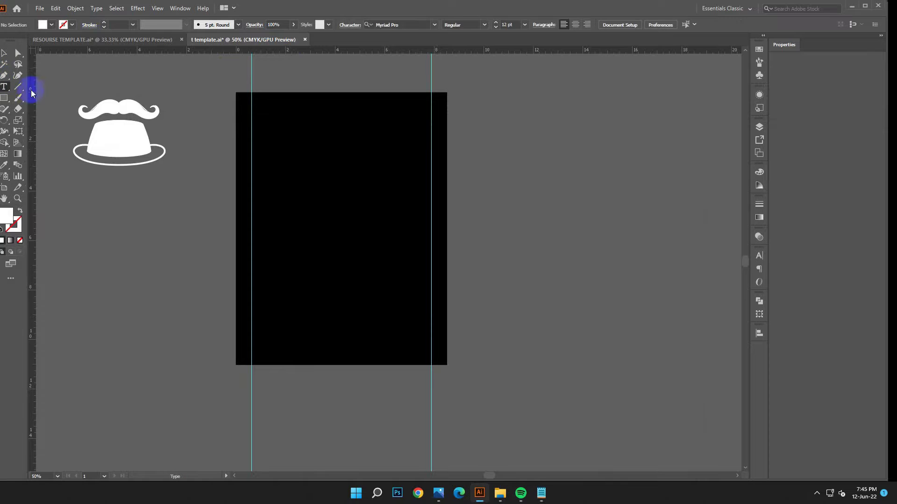
left_click(511, 153)
left_click(5, 54)
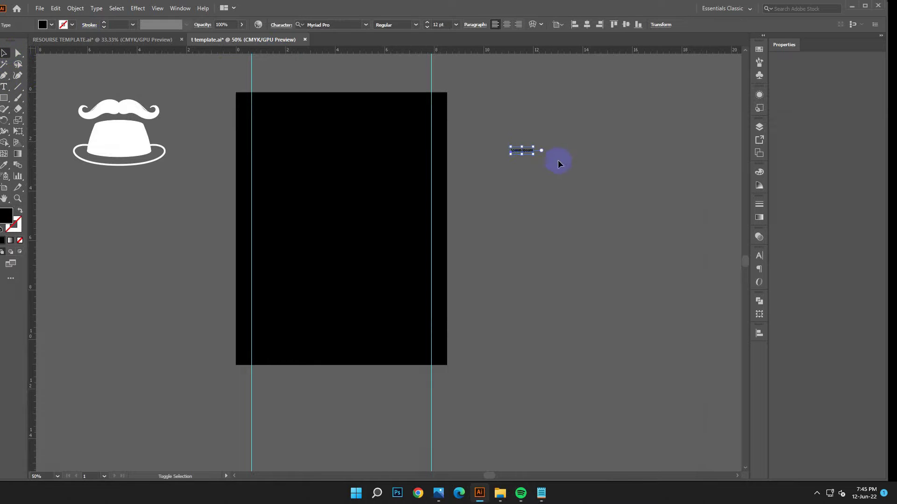
left_click_drag(663, 234, 682, 235)
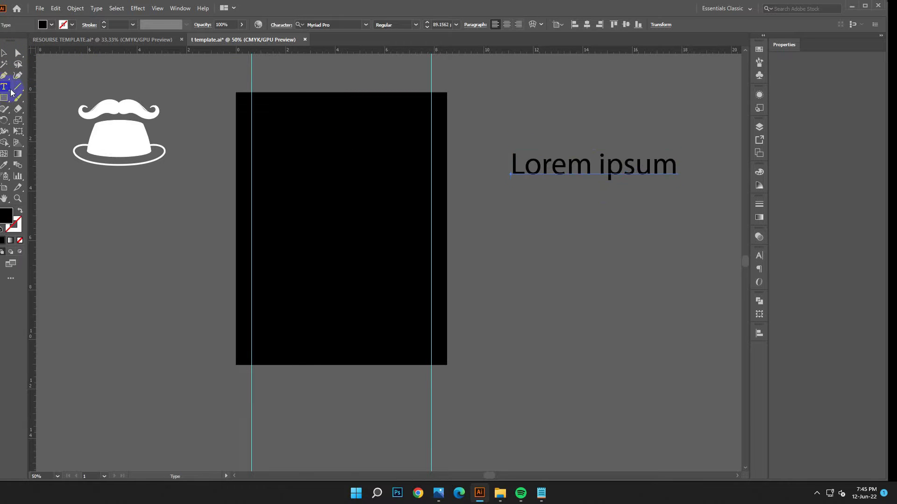
left_click_drag(673, 164, 490, 172)
left_click(56, 8)
left_click(54, 60)
left_click(5, 54)
double_click(4, 219)
left_click(137, 191)
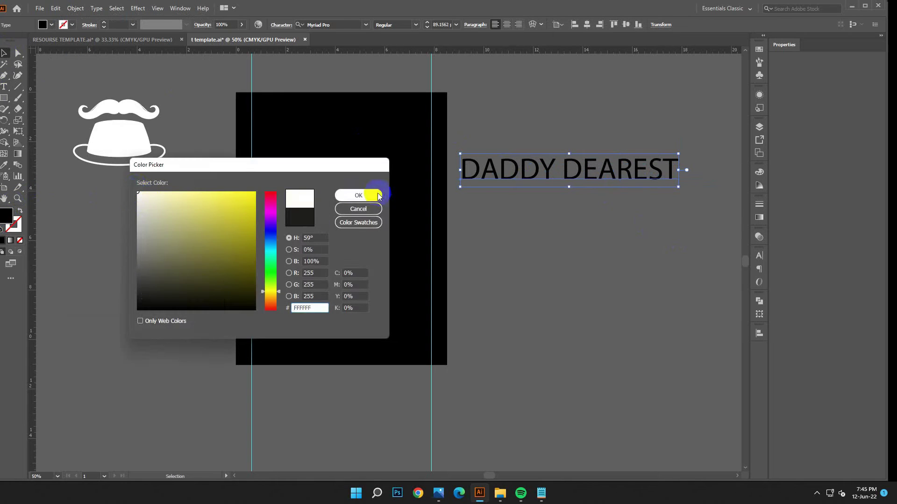
left_click(377, 193)
Copy Open Sans ExtraBold from the notes and apply it as the DADDY DEAREST font.
left_click(541, 493)
left_click_drag(176, 144, 480, 226)
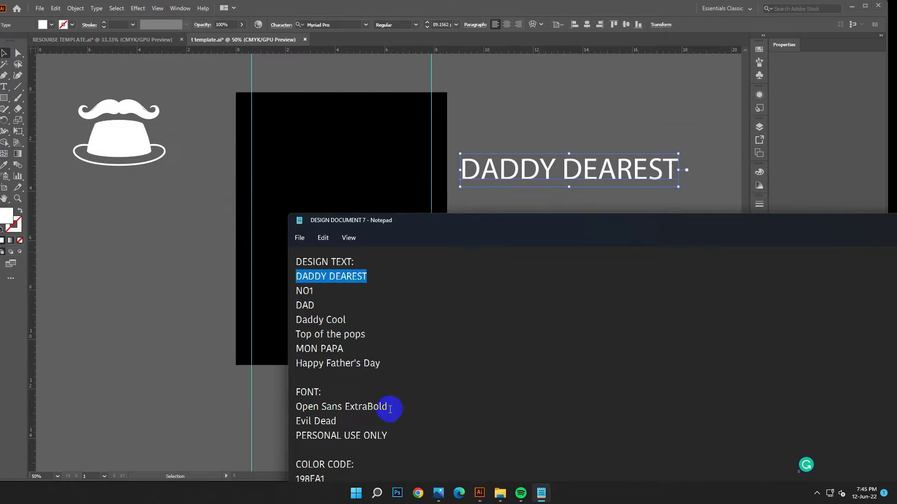
left_click_drag(388, 408, 296, 407)
right_click(350, 408)
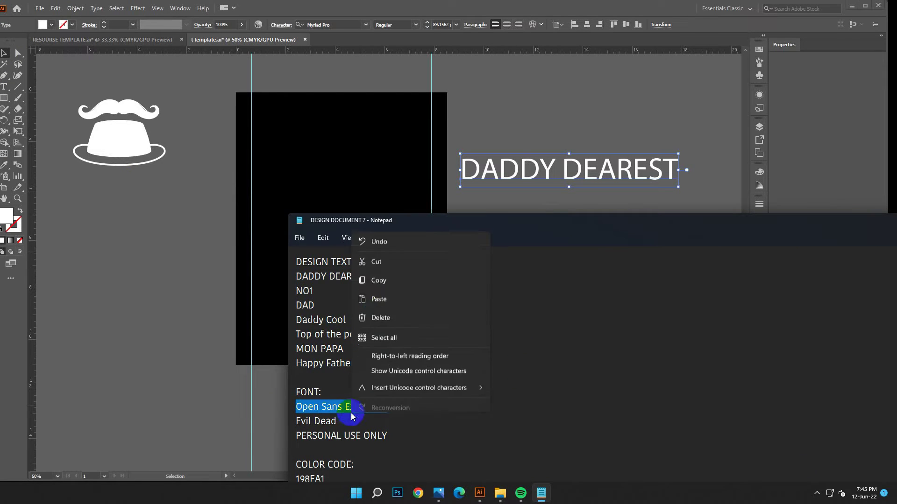
left_click(386, 275)
left_click_drag(836, 224, 612, 230)
left_click(701, 226)
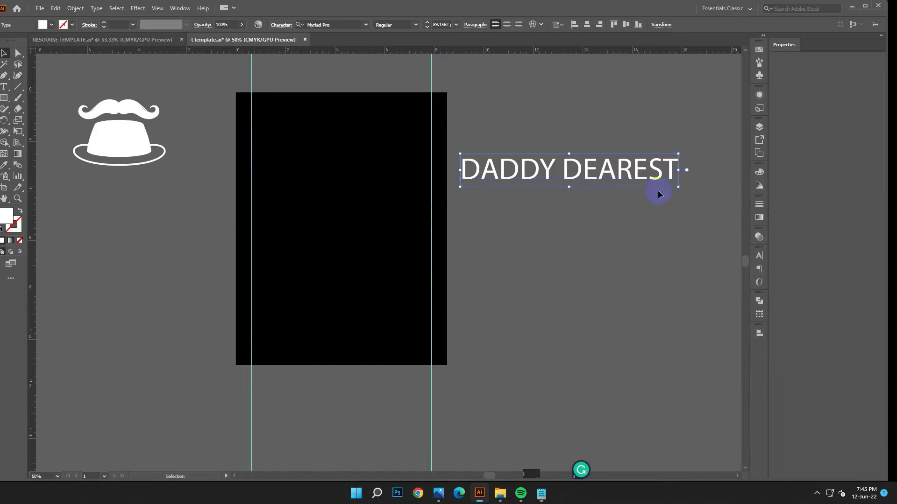
left_click(327, 24)
right_click(351, 24)
left_click(371, 71)
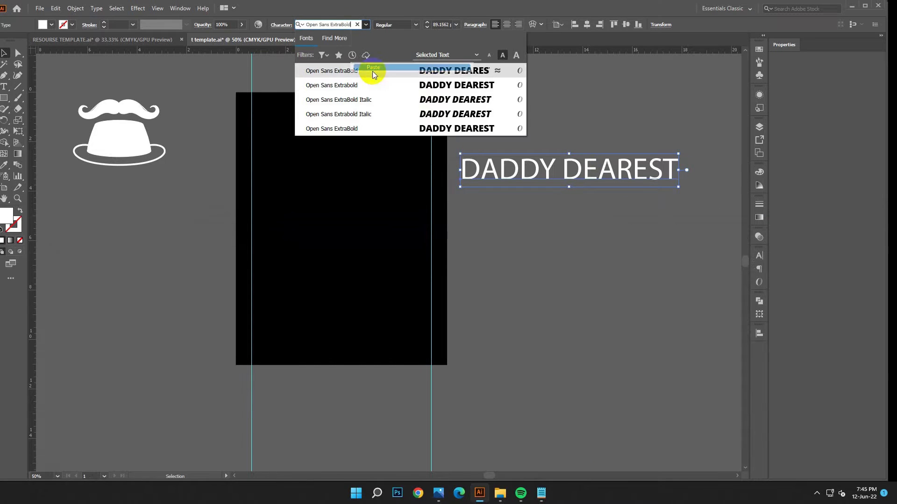
left_click(435, 74)
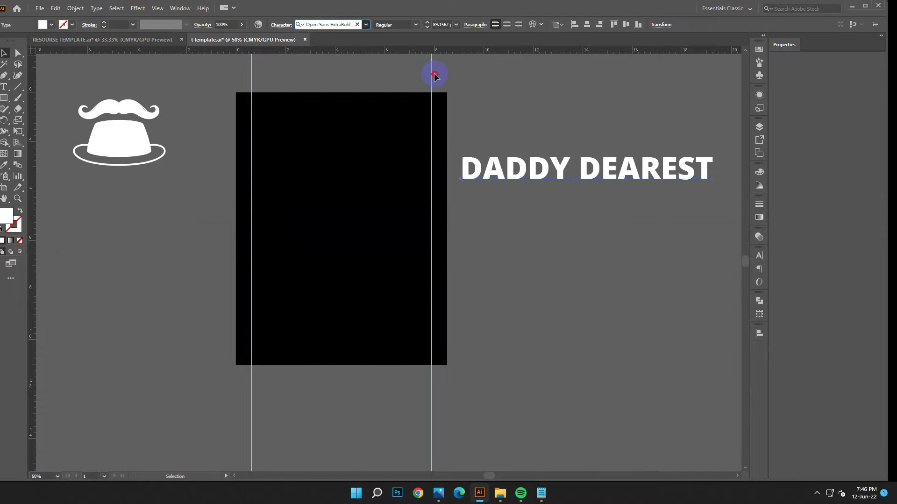
Move DADDY DEAREST onto the black artboard near the top and scale it to fit.
left_click_drag(596, 184, 408, 181)
mouse_move(525, 186)
left_mouse_down()
mouse_move(409, 179)
mouse_move(387, 162)
mouse_move(414, 160)
left_mouse_up()
left_click(359, 193)
key("ctrl+equal")
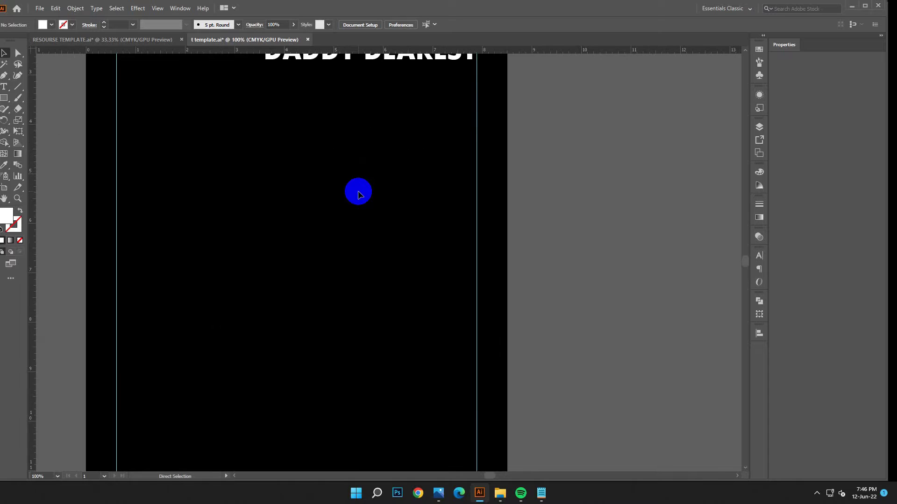
scroll(358, 193, "up", 4)
scroll(358, 193, "left", 3)
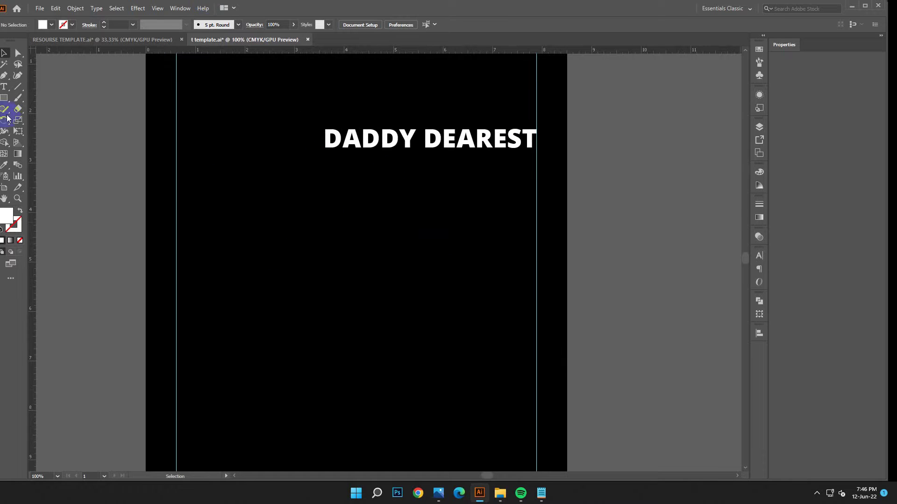
Draw a thin white bar to the left of the DADDY DEAREST heading.
left_click(3, 100)
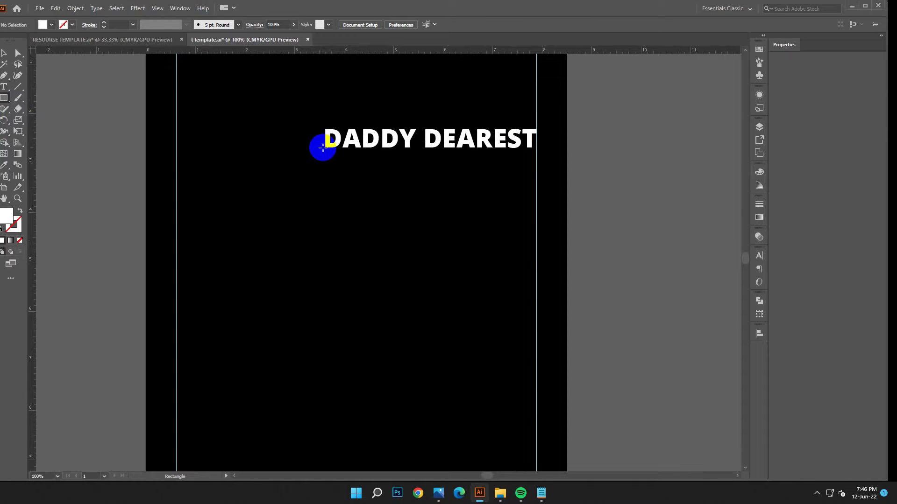
left_click_drag(321, 148, 192, 147)
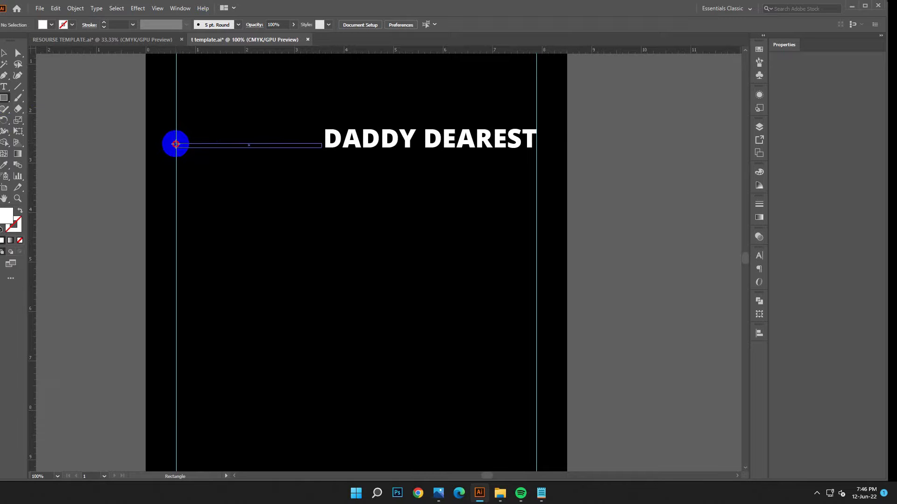
left_click_drag(177, 144, 177, 145)
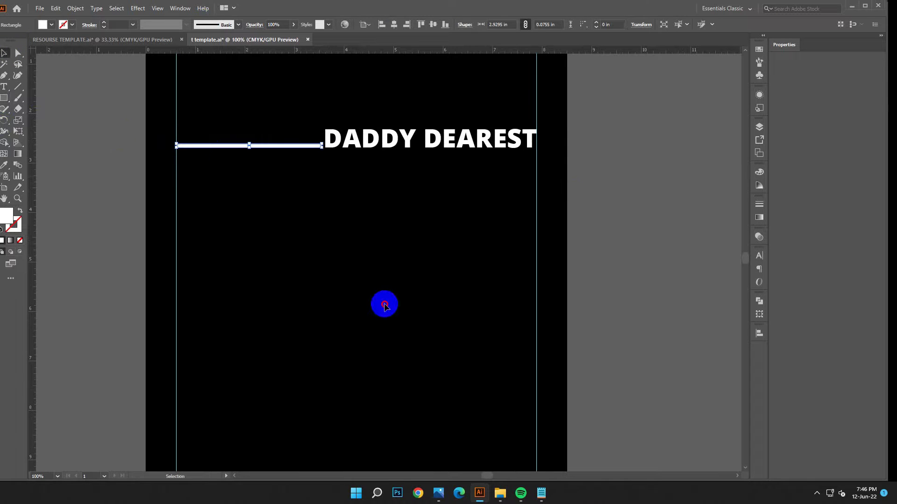
left_click(383, 305)
key("ctrl+minus")
scroll(378, 310, "down", 2)
left_click(164, 176)
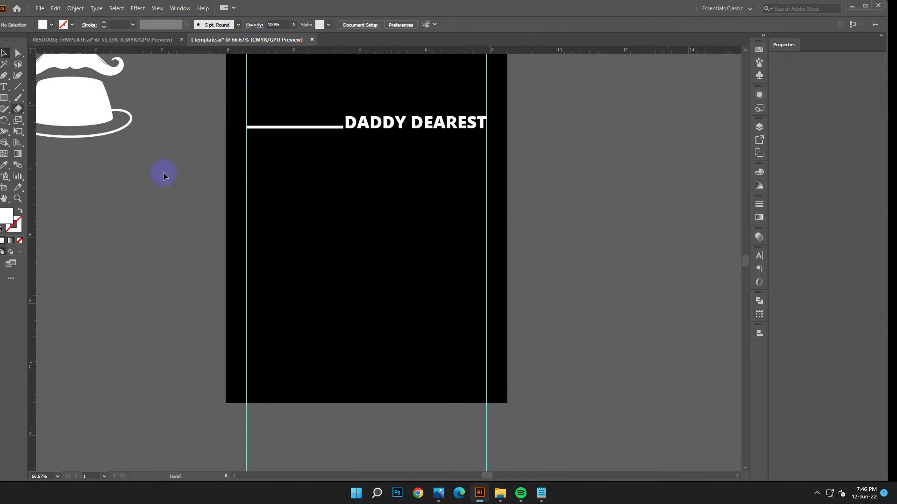
scroll(460, 182, "down", 1)
Duplicate DADDY DEAREST onto the pasteboard and convert the artboard heading to outlines.
left_click(542, 493)
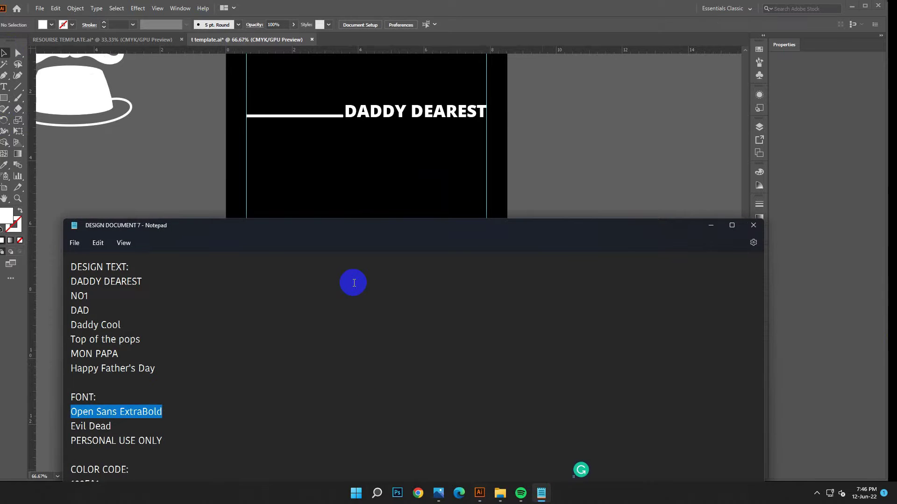
left_click(424, 110)
left_click_drag(460, 197, 307, 217)
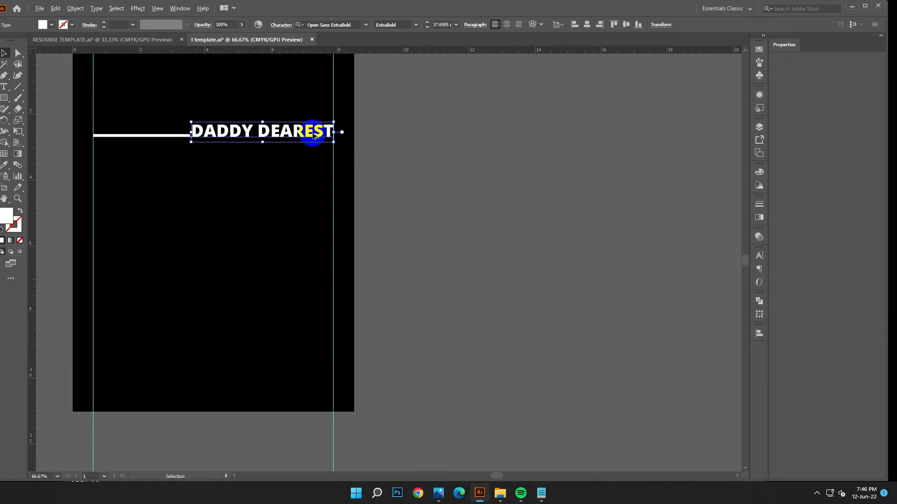
left_click_drag(314, 136, 594, 131)
left_click(248, 132)
right_click(263, 155)
left_click(291, 198)
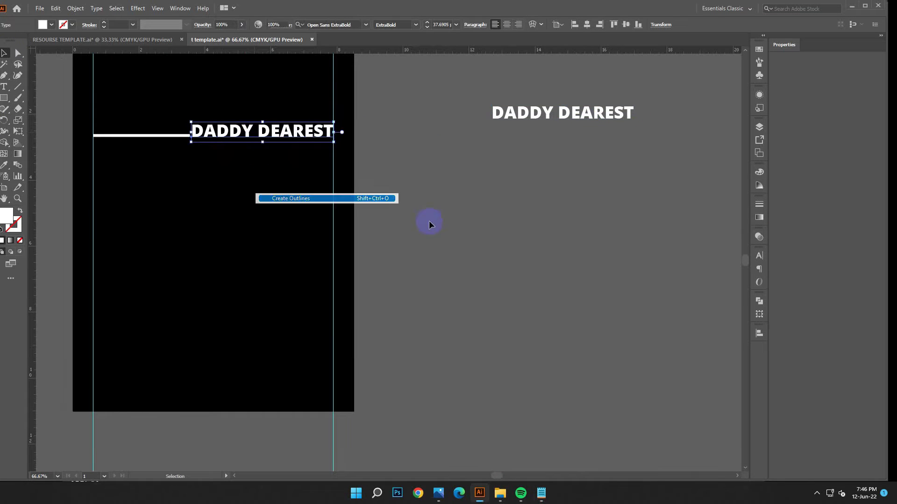
left_click_drag(429, 221, 613, 189)
Copy NO1 from the design notes, restoring the line after an accidental deletion.
left_click(538, 501)
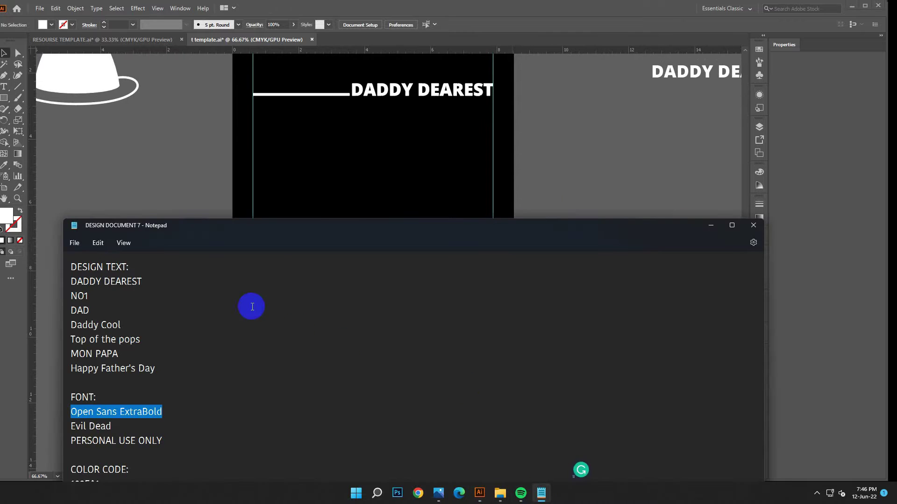
left_click_drag(274, 229, 656, 230)
double_click(460, 296)
right_click(467, 295)
left_click(493, 158)
key("Delete")
right_click(585, 320)
left_click(607, 144)
left_click_drag(697, 239, 280, 220)
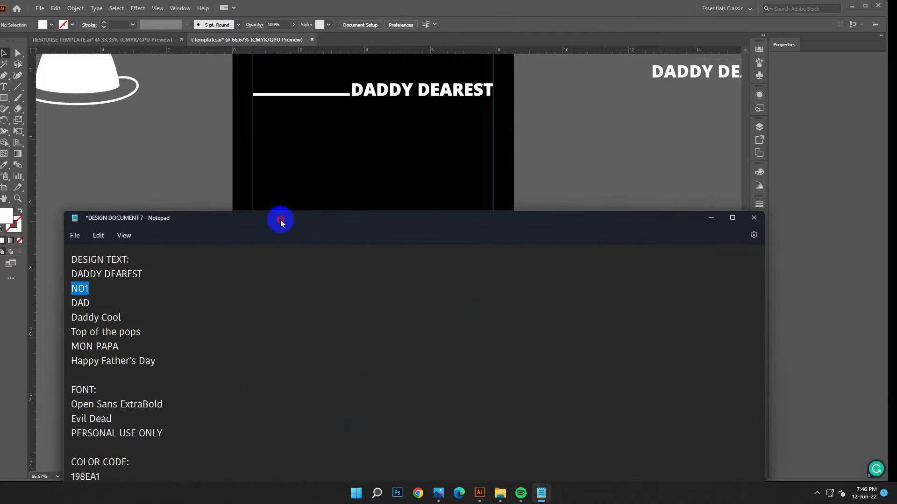
right_click(44, 295)
left_click(58, 336)
left_click_drag(670, 237, 701, 253)
left_click(547, 167)
Create a roughly 52 pt text object on the pasteboard containing NO1.
left_click(4, 87)
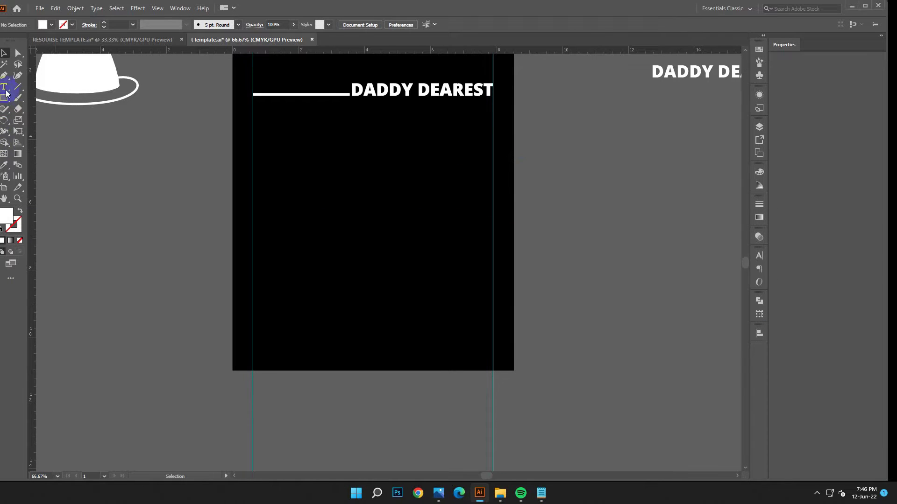
left_click(553, 139)
left_click(4, 55)
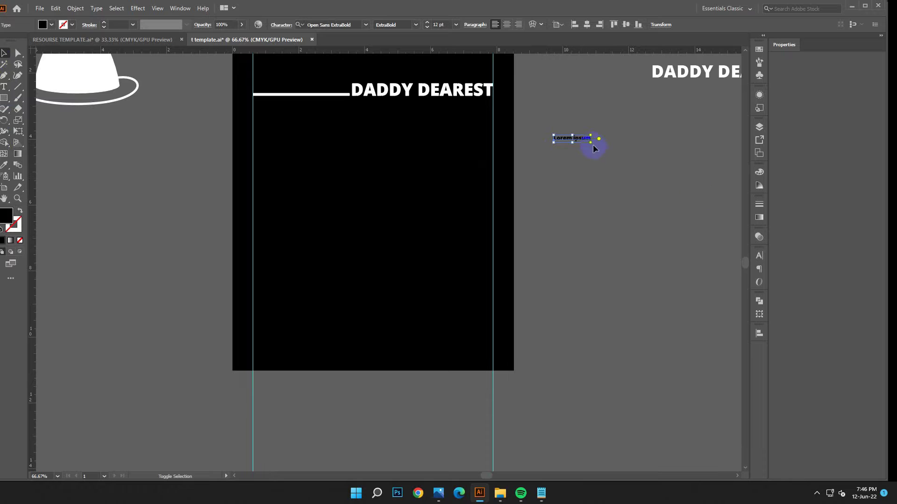
mouse_move(694, 215)
left_mouse_down()
mouse_move(716, 162)
mouse_move(494, 157)
left_mouse_up()
left_click(55, 8)
left_click(70, 61)
left_click(325, 36)
Copy the Evil Dead font name from the notes and apply it to NO1.
left_click(542, 493)
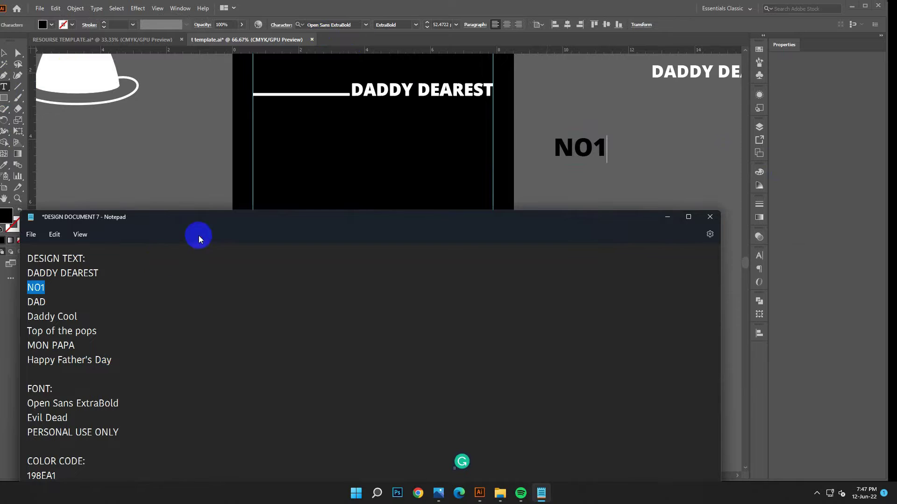
left_click_drag(520, 220, 633, 240)
left_click_drag(422, 451, 362, 443)
left_click(422, 440)
triple_click(408, 441)
right_click(404, 443)
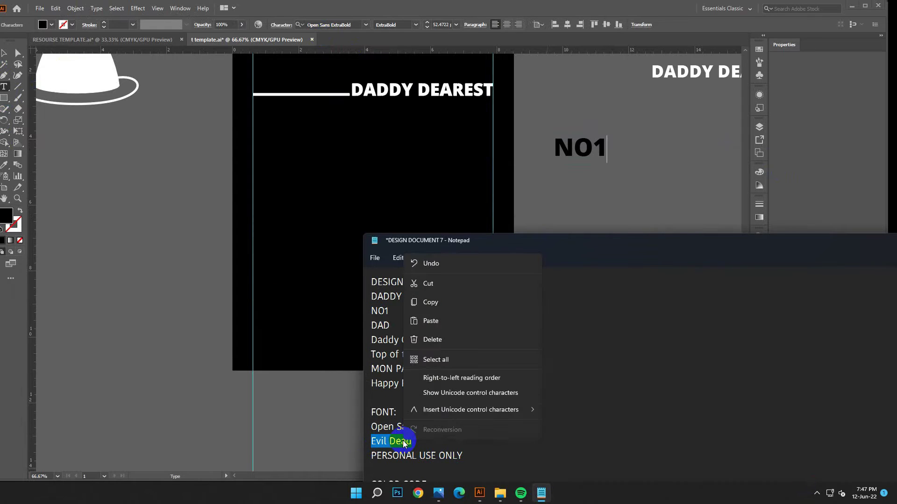
left_click(443, 303)
mouse_move(518, 238)
left_mouse_down()
mouse_move(543, 188)
mouse_move(506, 206)
left_mouse_up()
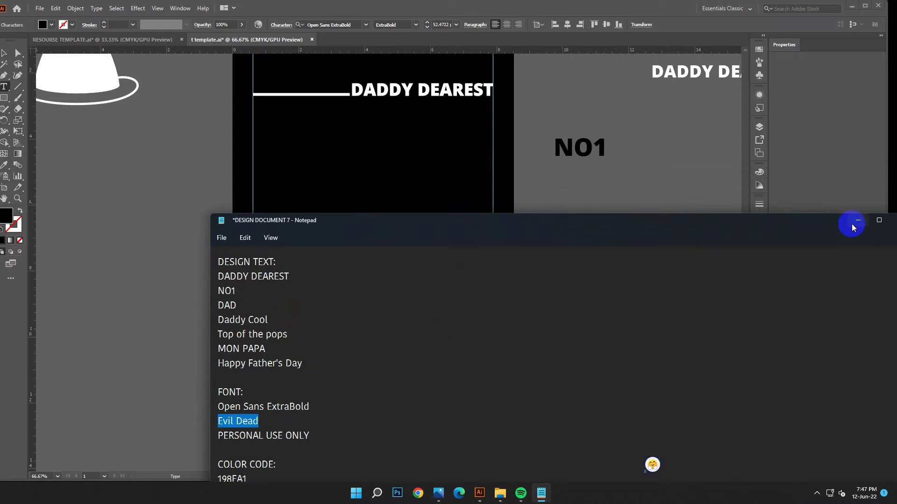
left_click(855, 223)
double_click(602, 147)
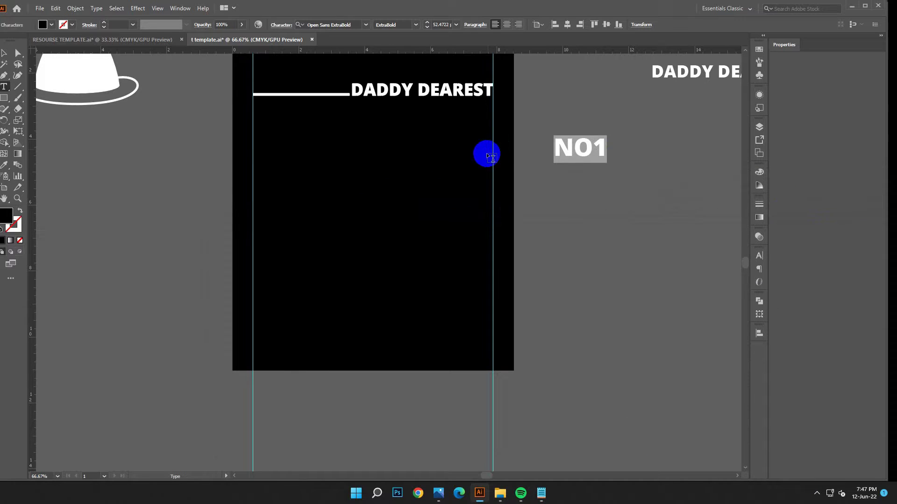
right_click(336, 24)
left_click(361, 62)
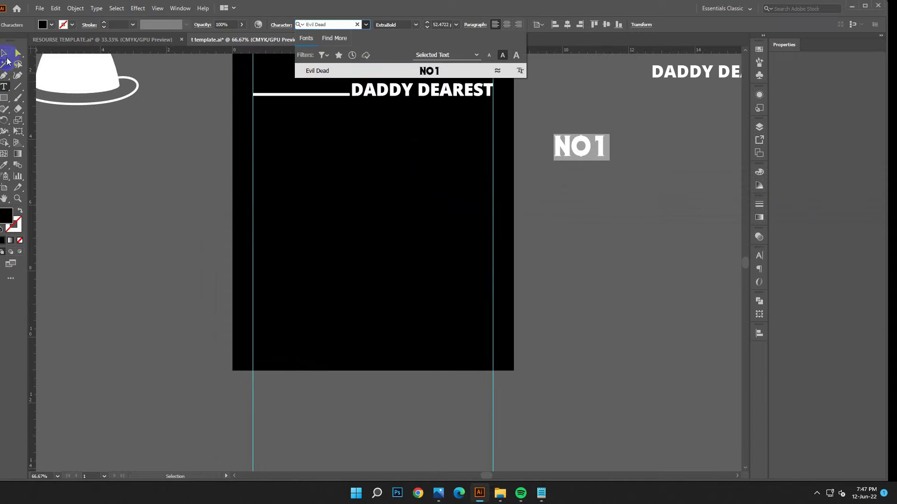
left_click(5, 53)
Give the NO1 text a white fill.
left_click_drag(548, 233, 565, 243)
left_click(621, 161)
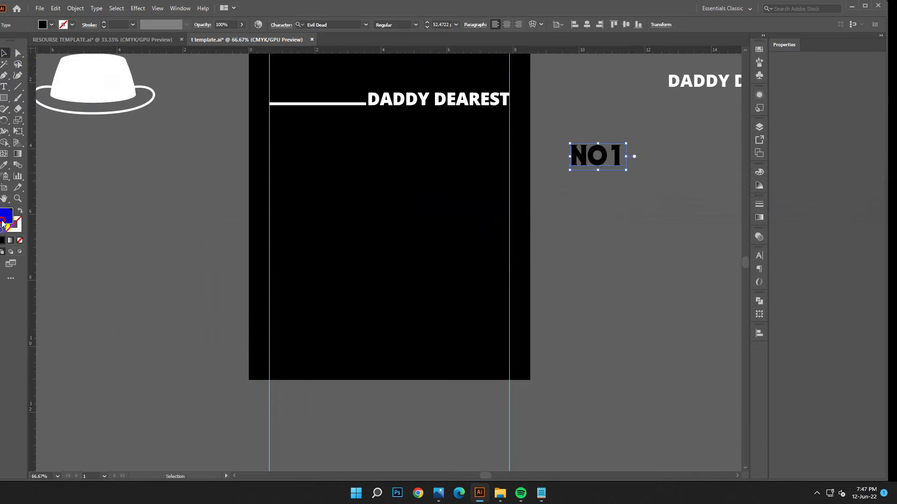
double_click(2, 224)
left_click(136, 187)
left_click(360, 195)
left_click(543, 270)
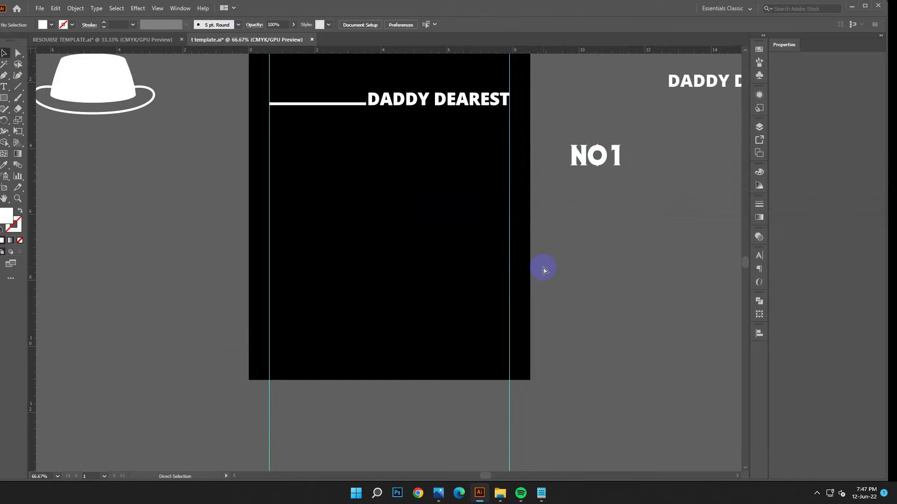
Place NO1 on the artboard below DADDY DEAREST and enlarge it to about double size.
key("ctrl+minus")
scroll(576, 304, "up", 1)
left_click_drag(551, 208, 325, 183)
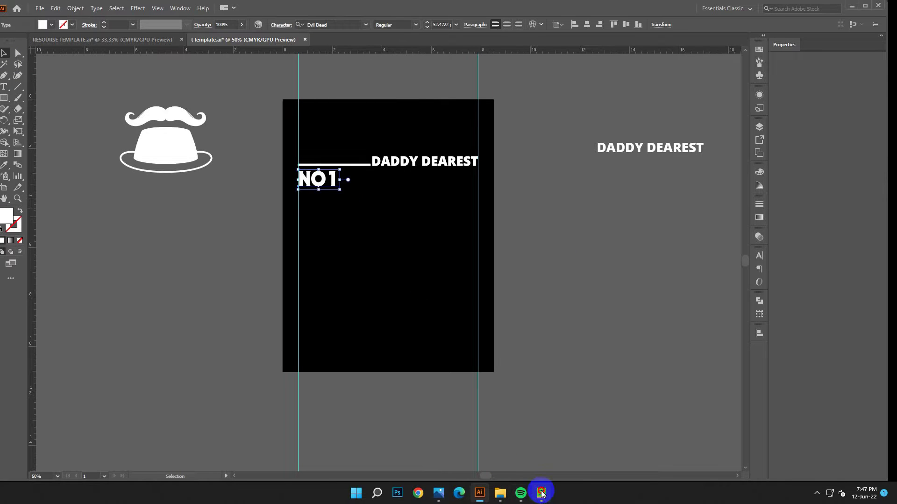
left_click(541, 493)
left_click(382, 190)
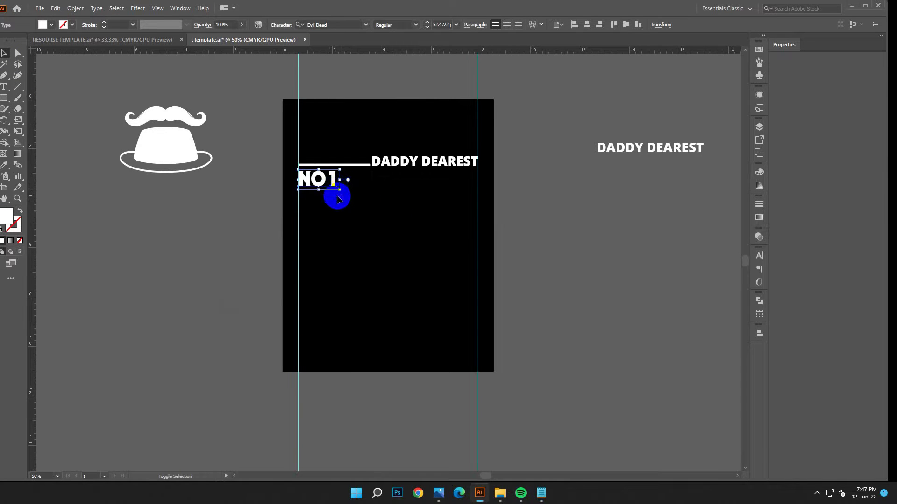
left_click_drag(341, 189, 378, 208)
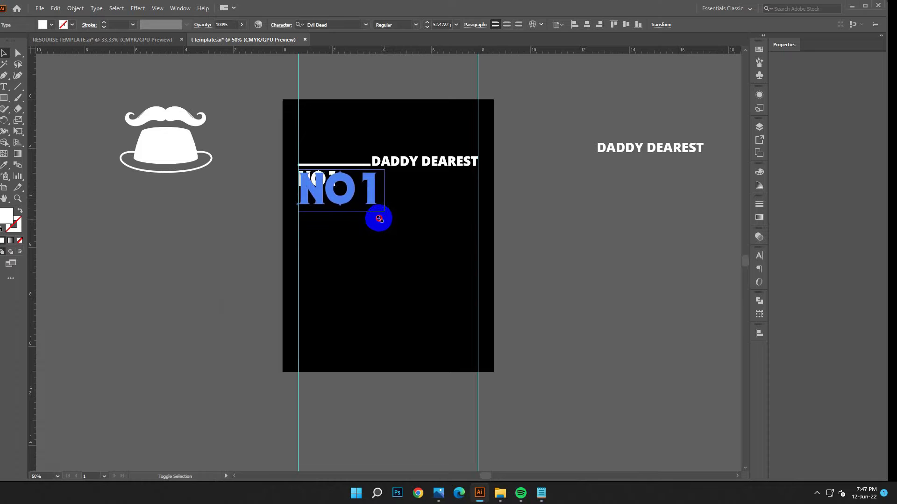
left_click(577, 281)
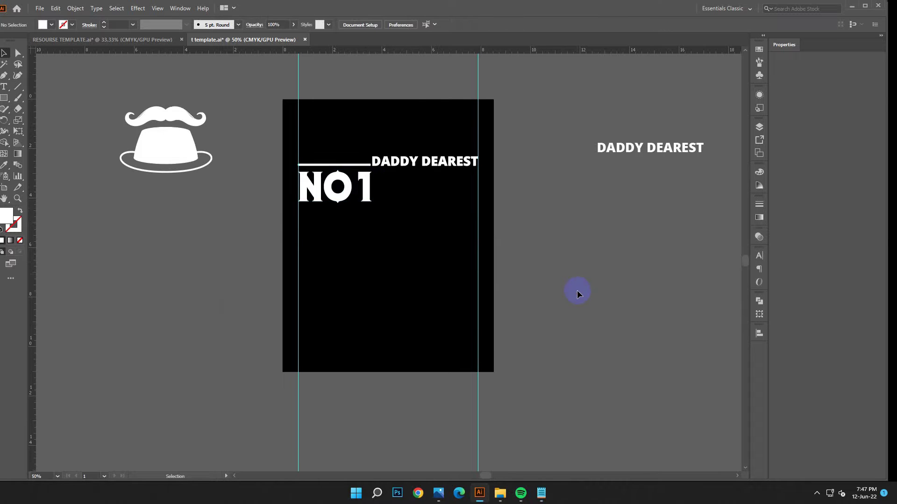
Copy the word DAD from the design notes.
left_click(550, 494)
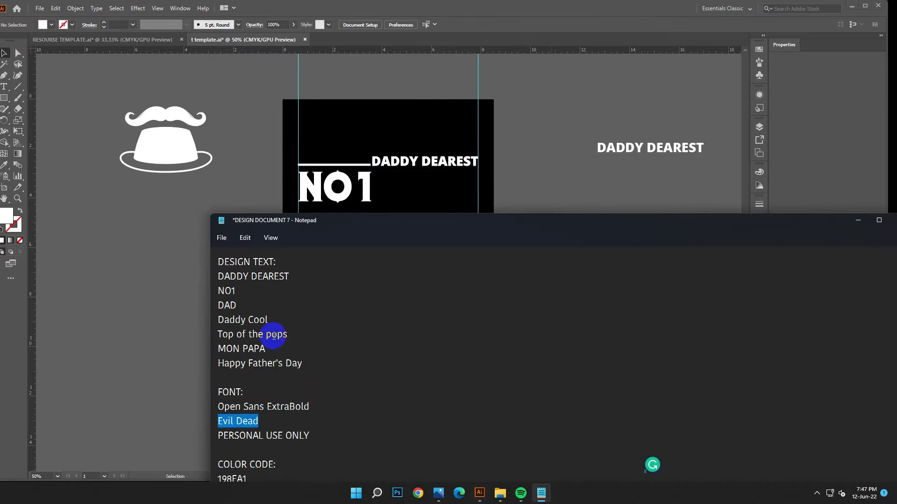
double_click(227, 305)
right_click(227, 305)
left_click(252, 169)
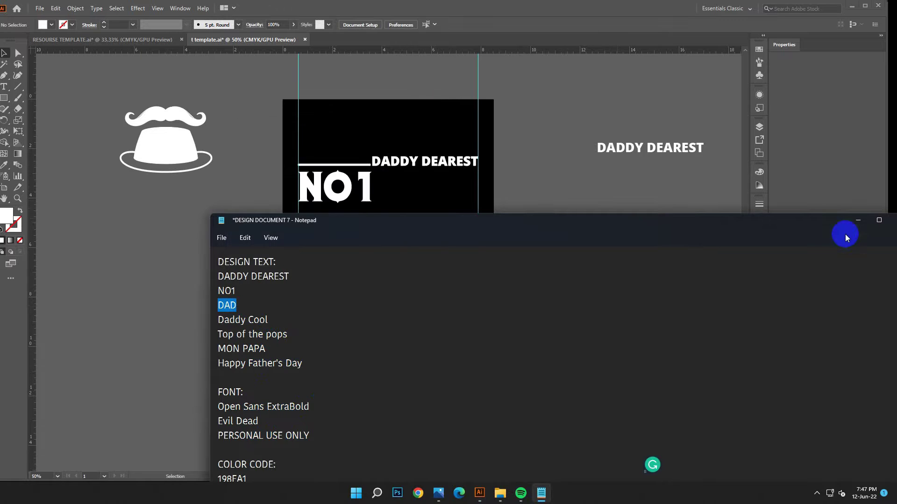
left_click(857, 220)
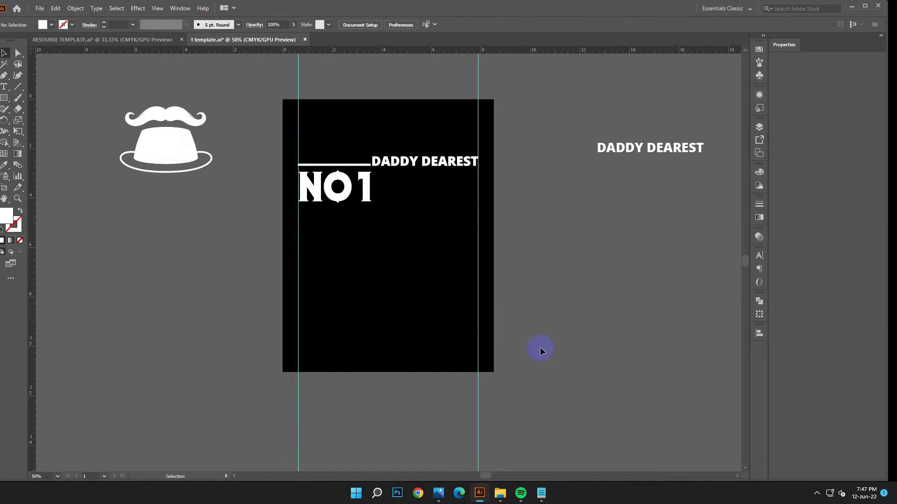
Add DAD as new text right of the artboard, enlarged to about 166 pt.
left_click(4, 86)
left_click(548, 212)
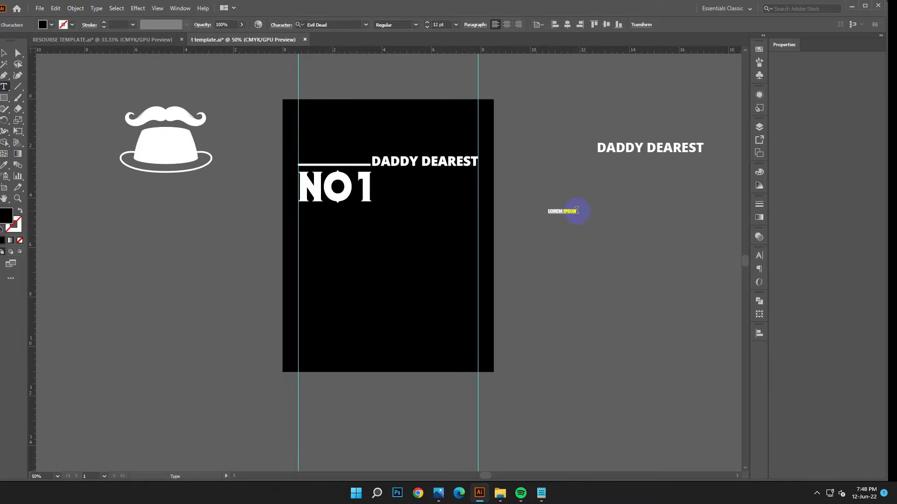
left_click(40, 11)
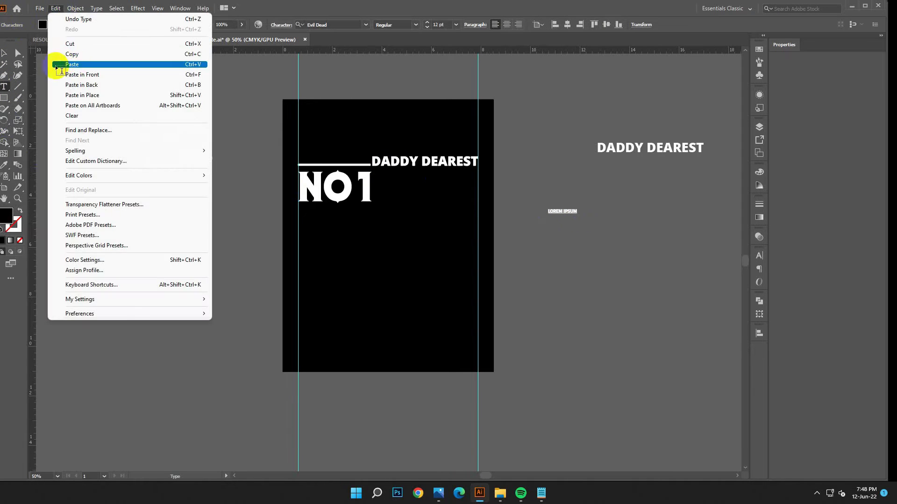
left_click(65, 64)
key("Escape")
mouse_move(556, 214)
left_mouse_down()
mouse_move(666, 306)
mouse_move(627, 389)
left_mouse_up()
Select the Open Sans ExtraBold font line in the design notes.
left_click(542, 494)
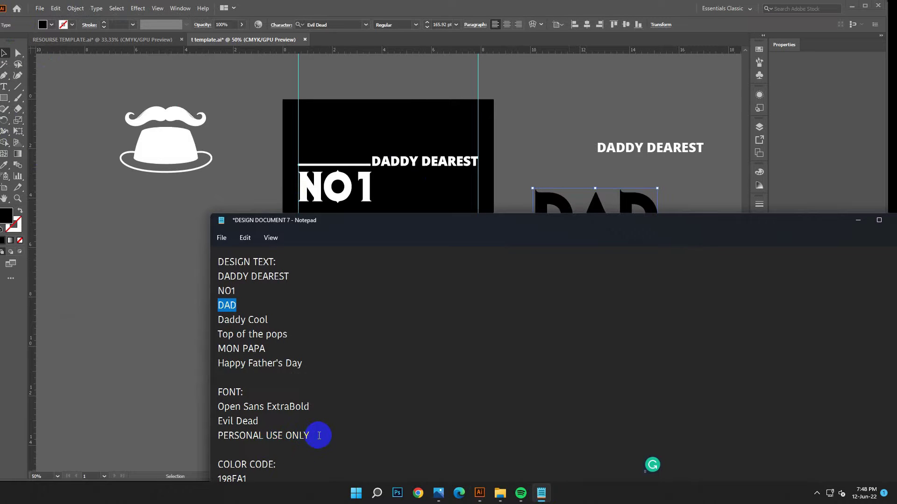
left_click_drag(398, 218, 408, 188)
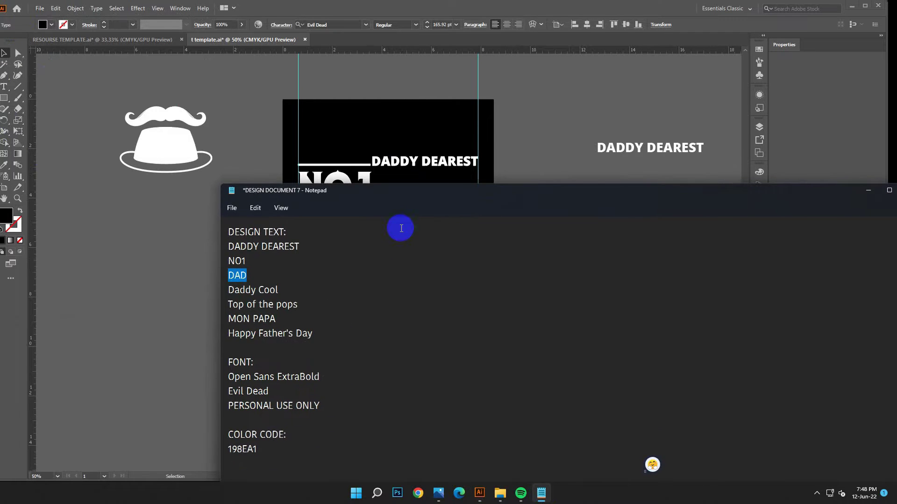
left_click(269, 376)
triple_click(269, 376)
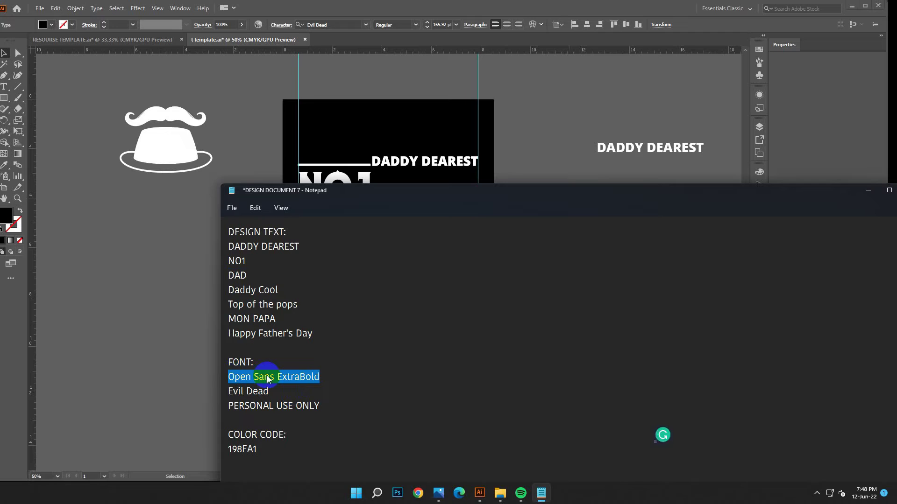
Copy Open Sans ExtraBold from the notes and apply it as DAD's font.
right_click(267, 379)
left_click(292, 236)
left_click(867, 190)
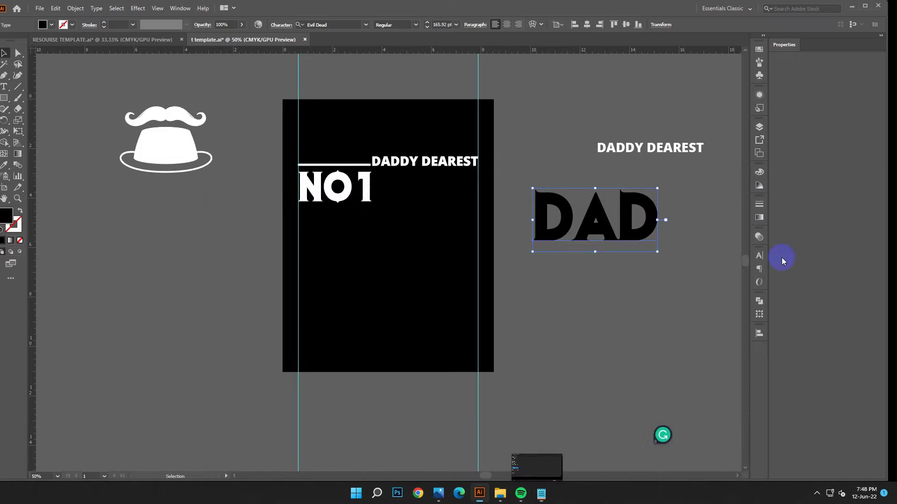
double_click(651, 213)
left_click(331, 24)
right_click(341, 24)
left_click(359, 68)
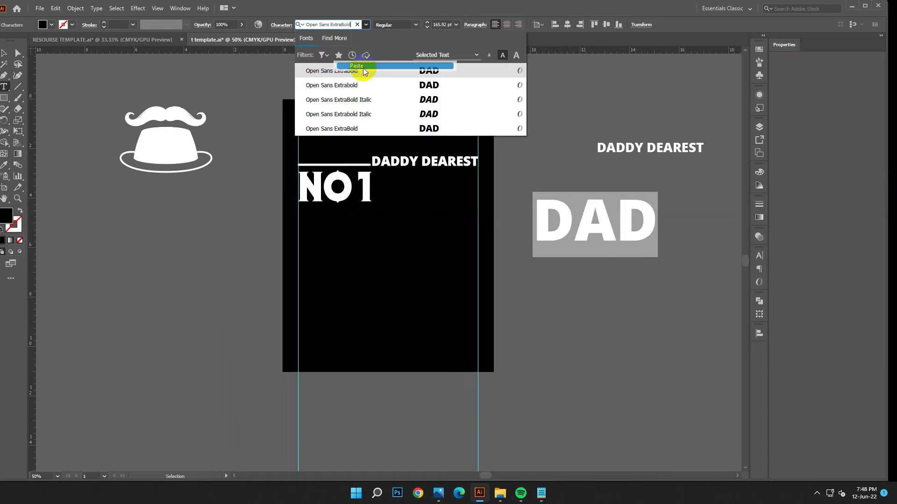
left_click(6, 55)
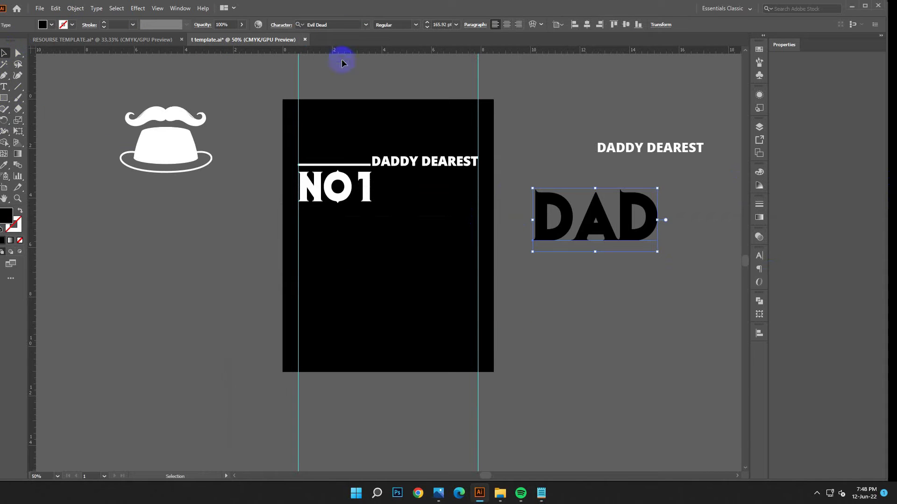
right_click(338, 25)
left_click(360, 69)
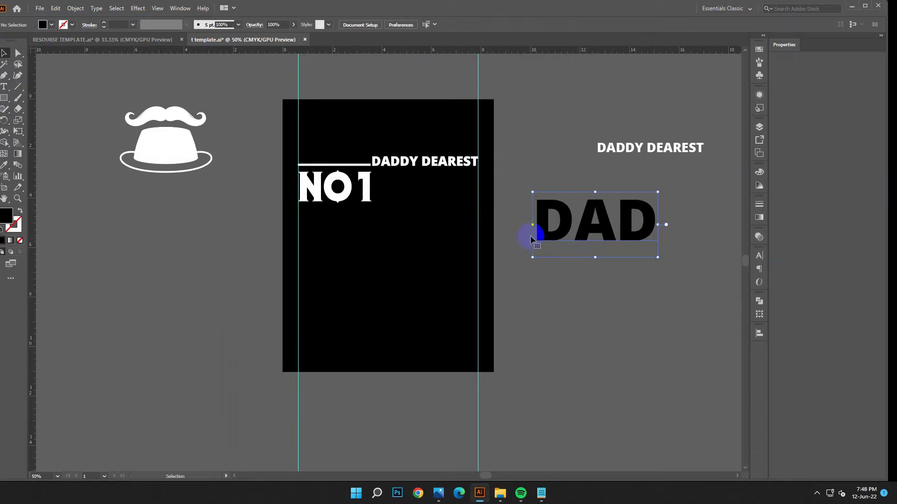
Fill DAD white and enlarge it across the artboard directly beneath NO1.
double_click(6, 216)
left_click_drag(147, 202, 130, 186)
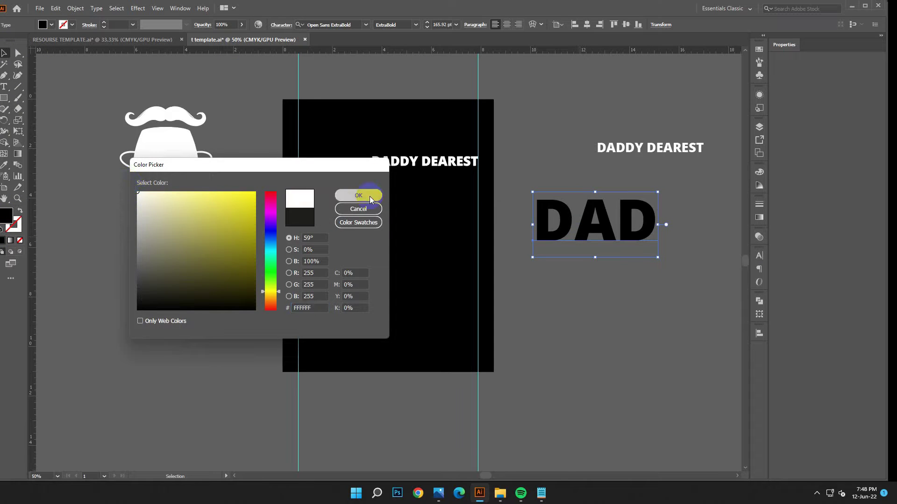
left_click(358, 196)
mouse_move(609, 221)
left_mouse_down()
mouse_move(395, 263)
mouse_move(394, 239)
mouse_move(362, 229)
left_mouse_up()
left_click(368, 200)
left_click(390, 277)
left_click_drag(420, 260, 492, 307)
left_click(516, 295)
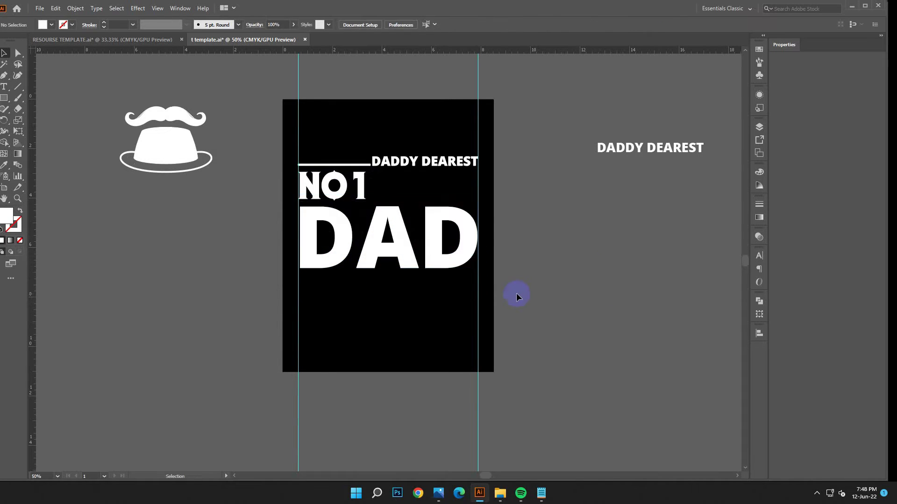
Pull the hat off the moustache, tilt it, and set it slightly smaller atop DAD's final D.
mouse_move(189, 160)
left_mouse_down()
mouse_move(199, 257)
mouse_move(206, 256)
mouse_move(195, 275)
left_mouse_up()
mouse_move(160, 236)
left_mouse_down()
mouse_move(465, 203)
mouse_move(432, 191)
mouse_move(388, 200)
left_mouse_up()
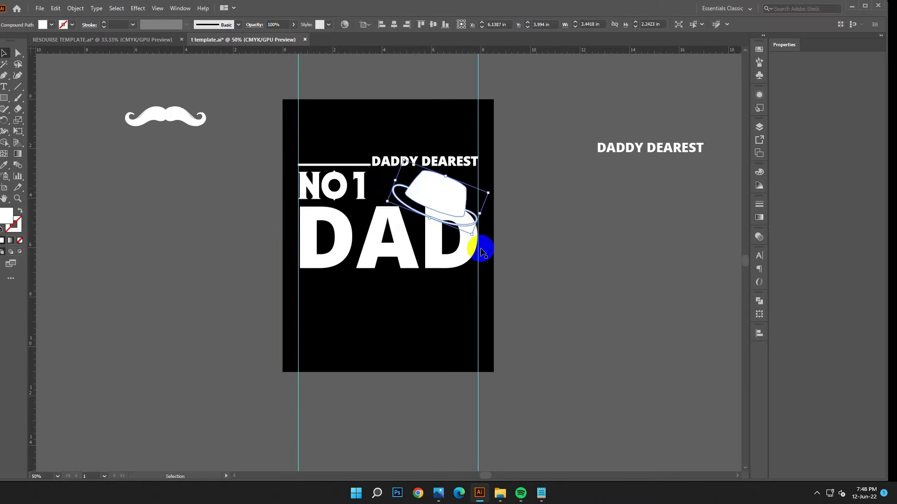
left_click_drag(396, 193, 399, 180)
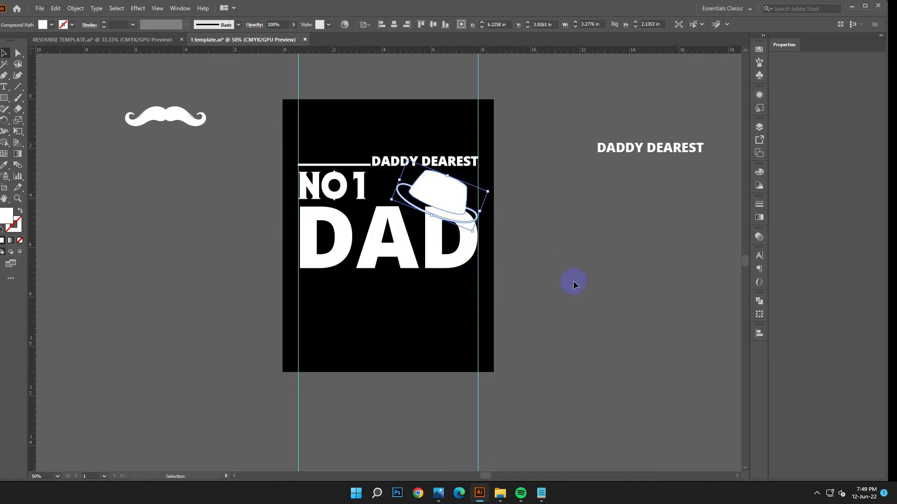
left_click_drag(452, 200, 452, 197)
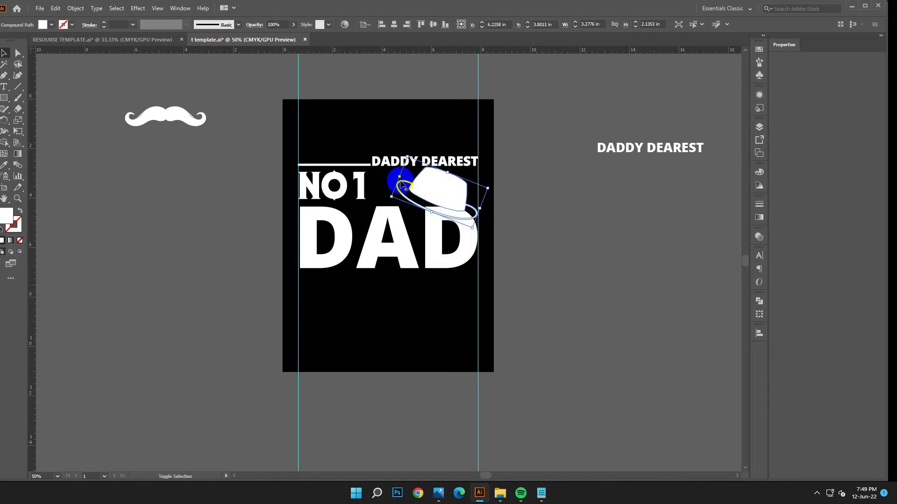
left_click_drag(400, 178, 406, 179)
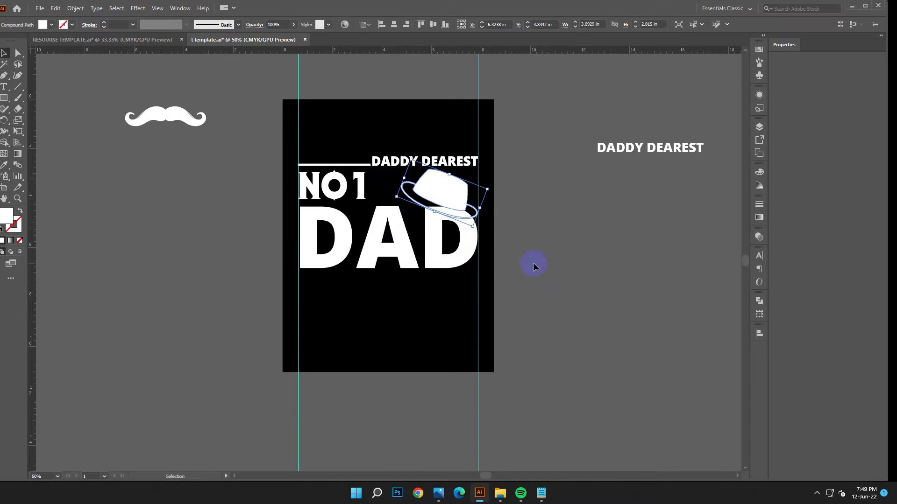
left_click(529, 236)
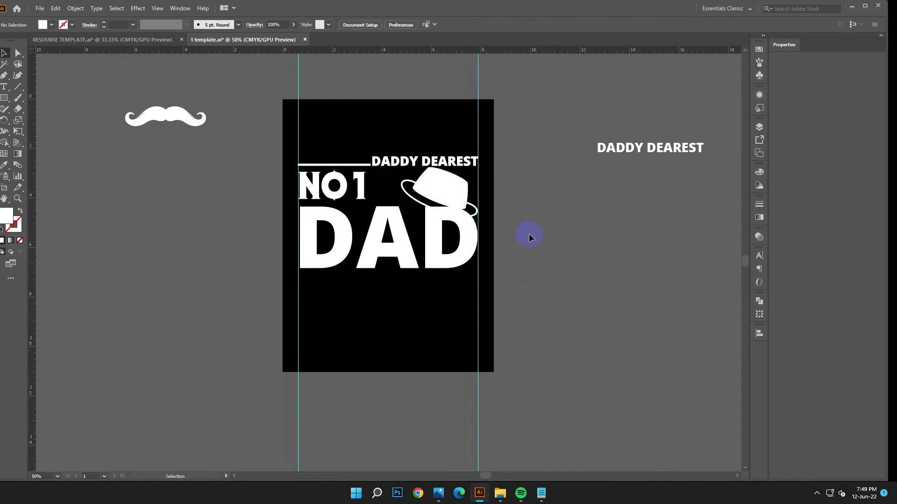
Widen the NO 1 letter spacing in the Character panel.
left_click(366, 197)
double_click(373, 186)
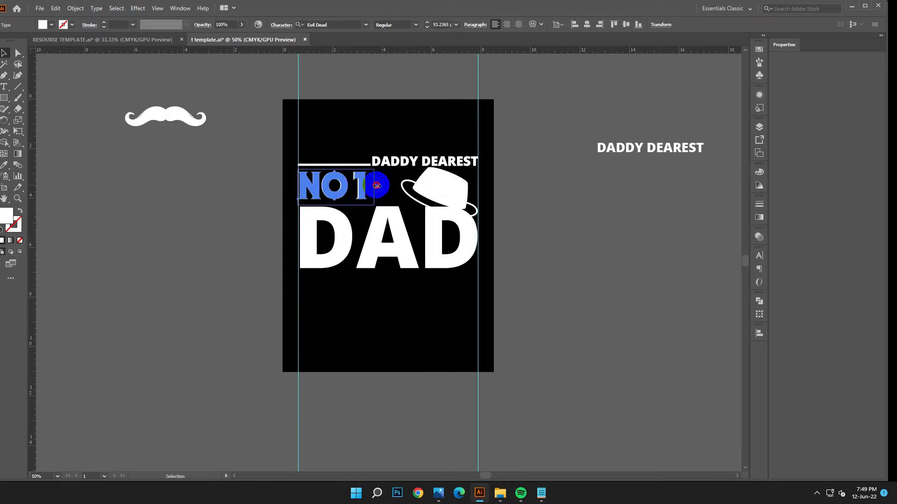
key("Escape")
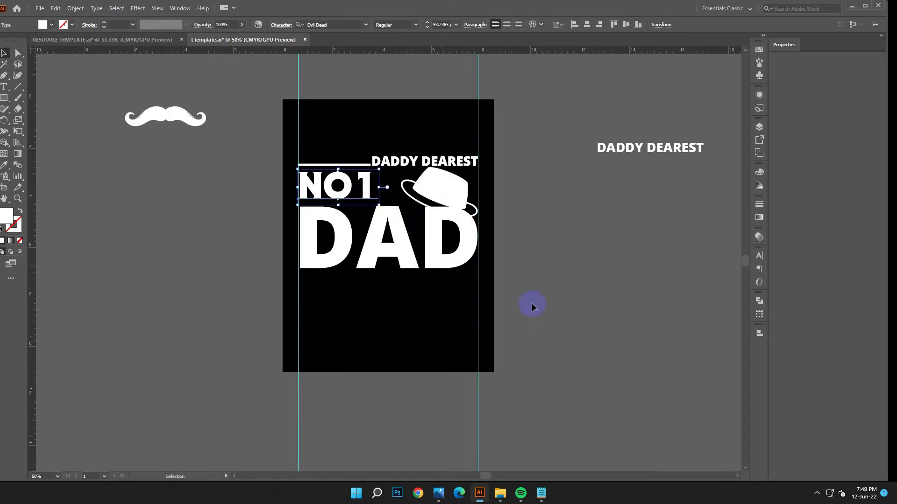
left_click(579, 312)
right_click(353, 194)
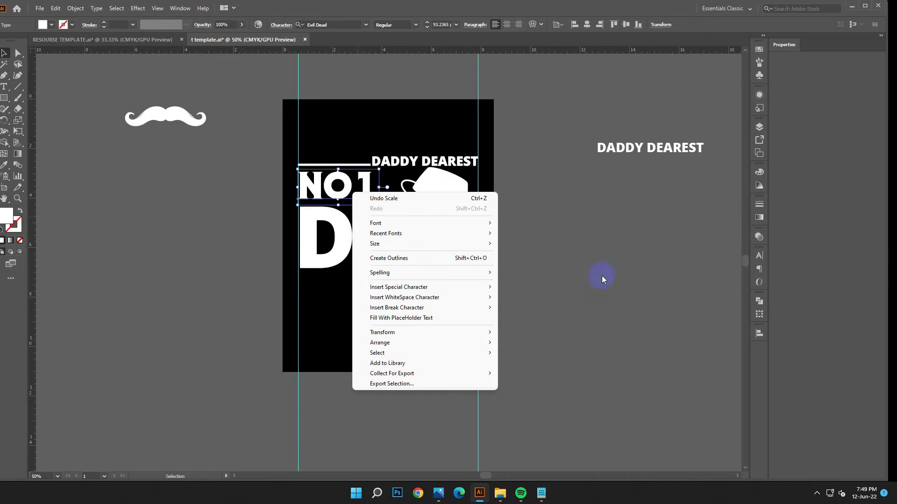
left_click(342, 182)
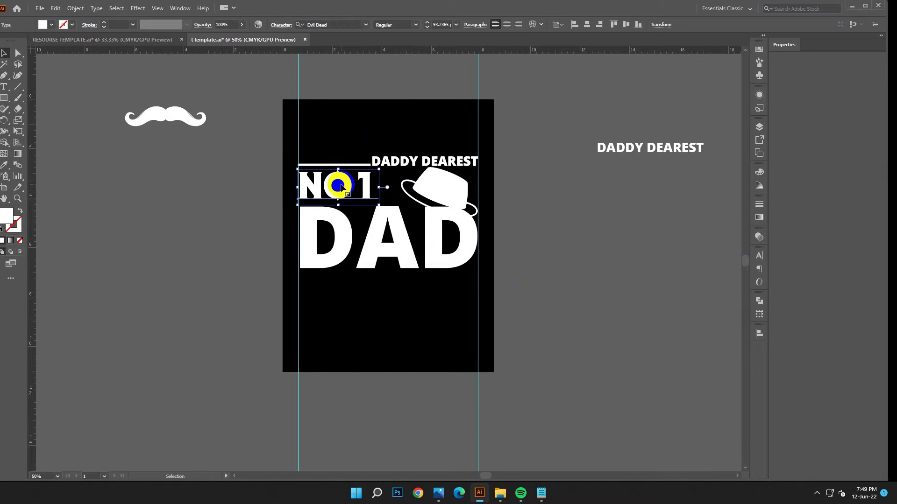
key("ctrl+t")
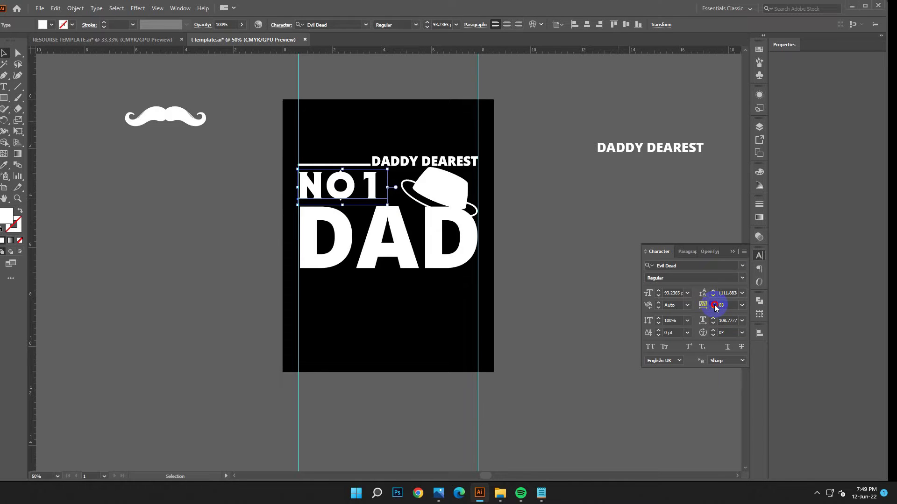
left_click(601, 280)
Convert the DAD text to outlines.
left_click(456, 190)
right_click(462, 249)
left_click(528, 314)
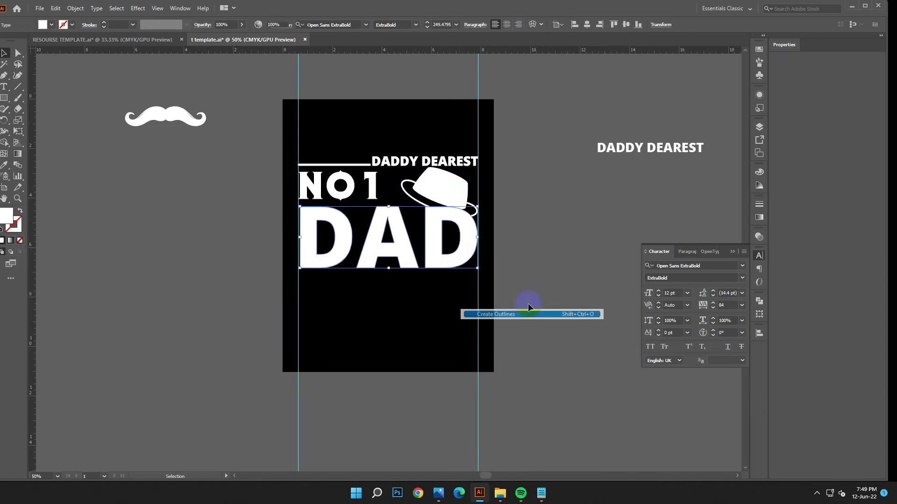
Merge the hat's pieces into one shape with the Shape Builder tool.
left_click(456, 194, "shift")
left_click(5, 146)
left_click(456, 211)
key("a")
left_click(130, 236)
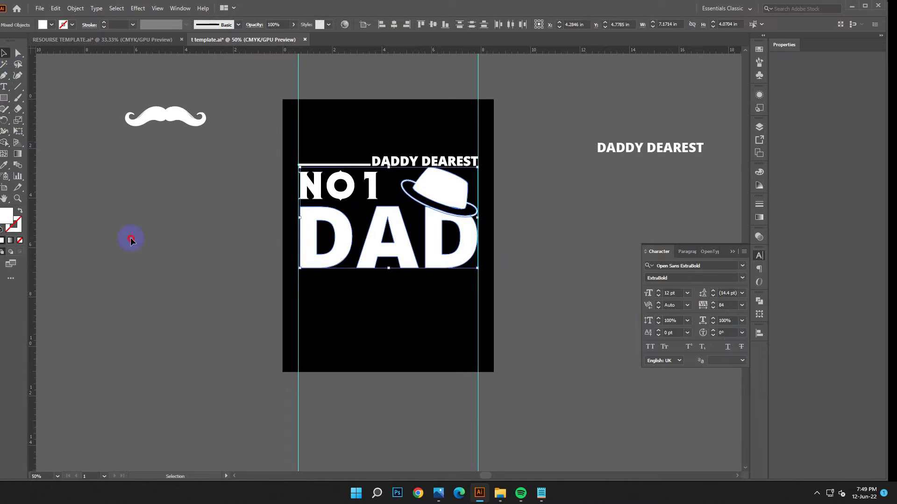
key("ctrl+minus")
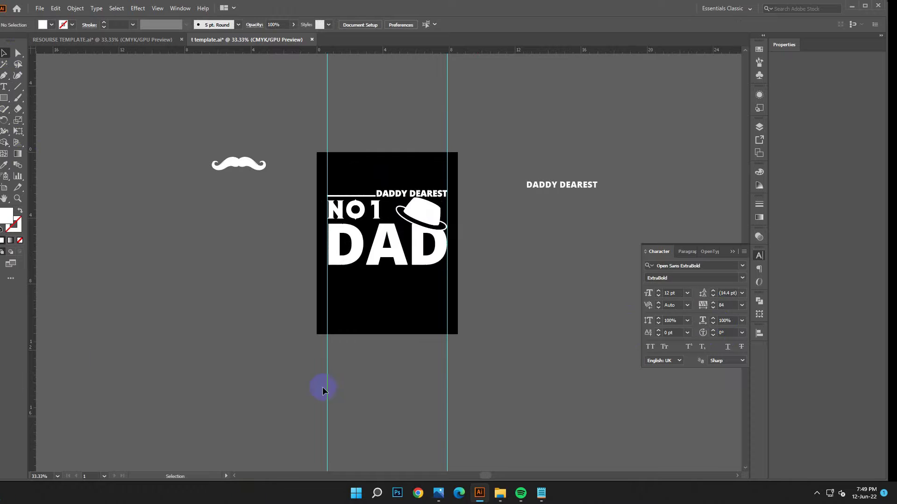
Place the moustache beneath DAD, enlarged to DAD's width and centred horizontally.
left_click_drag(435, 338, 394, 331)
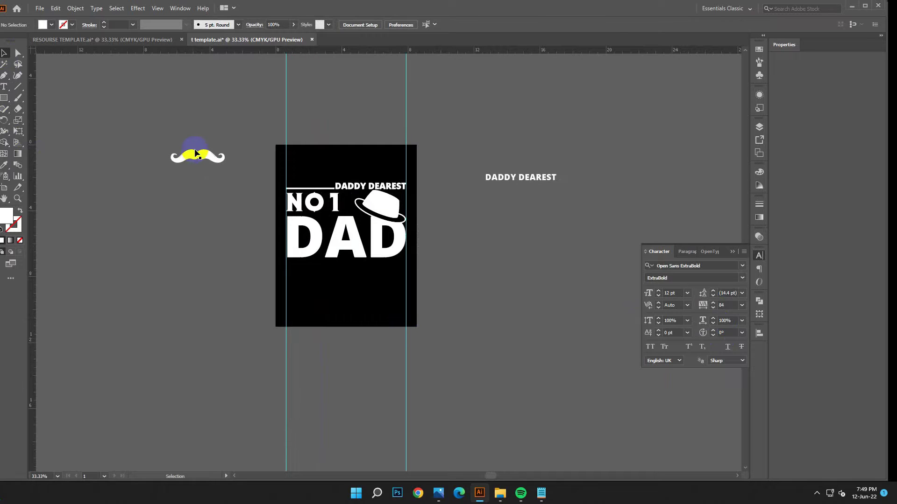
left_click_drag(196, 153, 348, 269)
left_click_drag(393, 292, 375, 289)
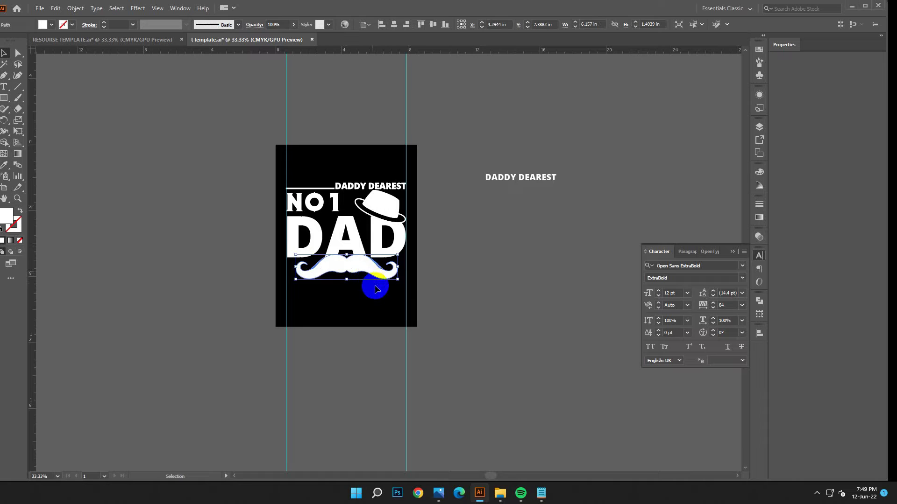
left_click(395, 26)
left_click(348, 237)
Group the DAD letters with the hat and enlarge the group slightly.
left_click(301, 239, "shift")
left_click(392, 237, "shift")
left_click(385, 205, "shift")
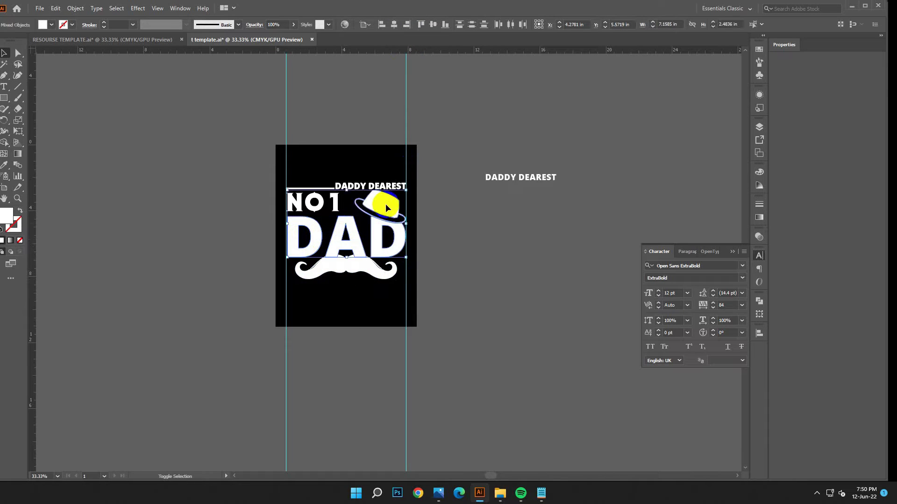
key("ctrl+g")
left_click(287, 229)
left_click_drag(288, 230, 286, 230)
left_click(399, 240)
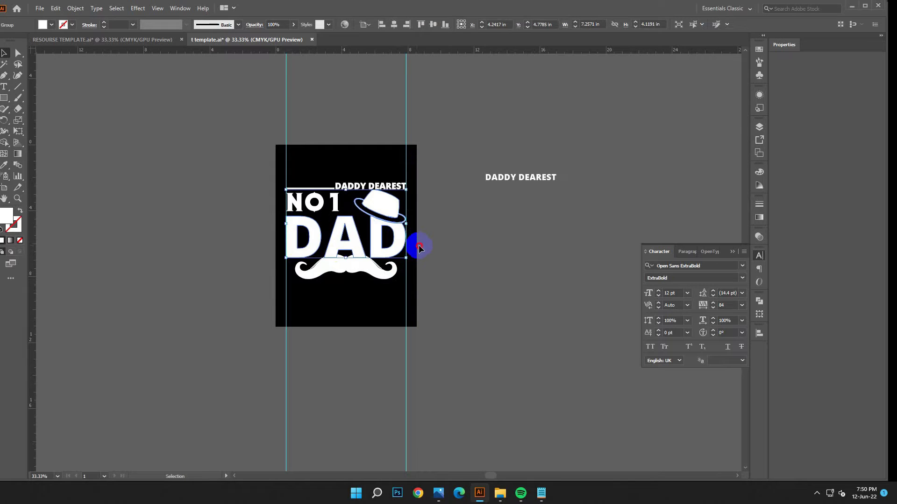
left_click(419, 247)
Convert the NO 1 text to outlines.
left_click(404, 209)
left_click(346, 210)
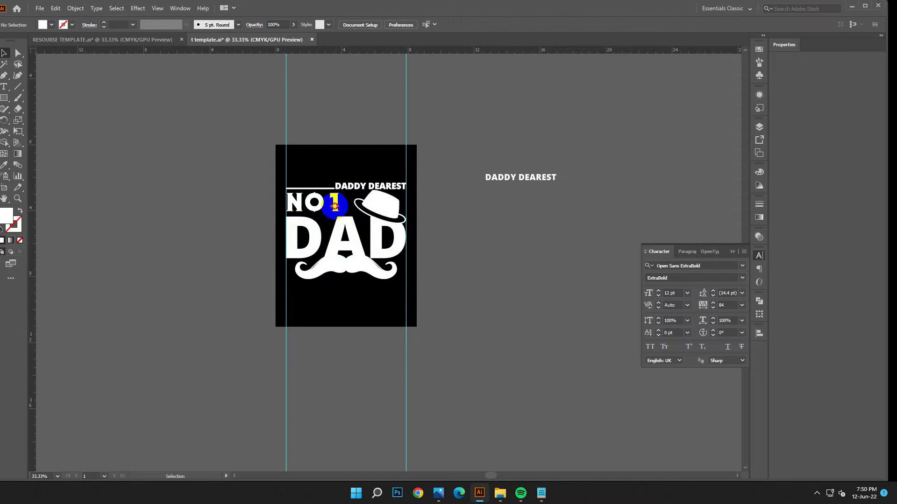
double_click(350, 219)
right_click(350, 219)
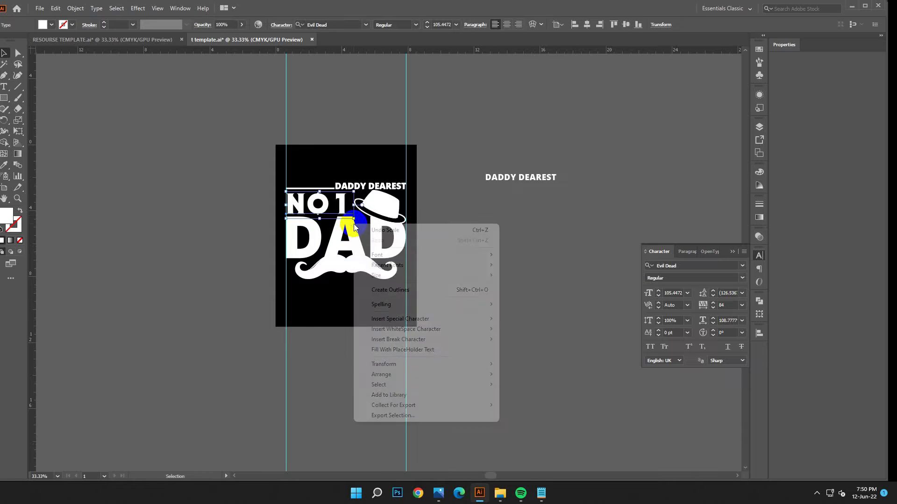
left_click(400, 290)
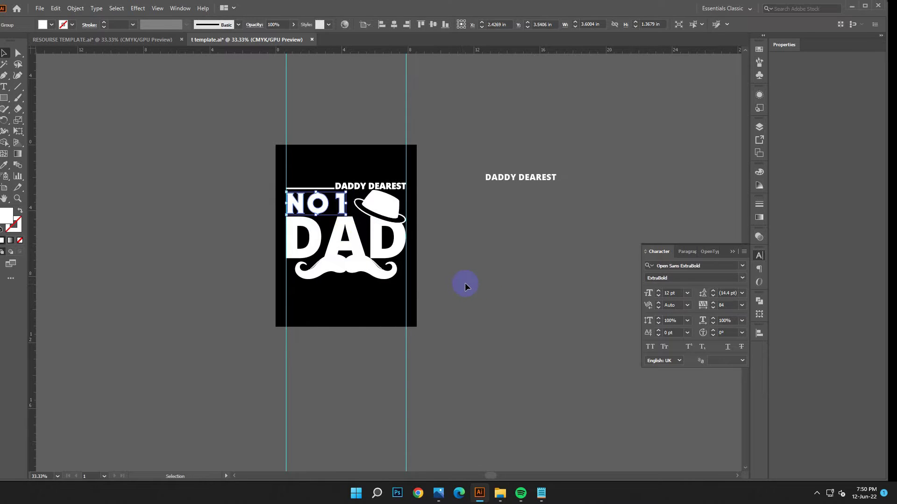
left_click(465, 286)
Zoom in on the design and select the moustache.
left_click(355, 275)
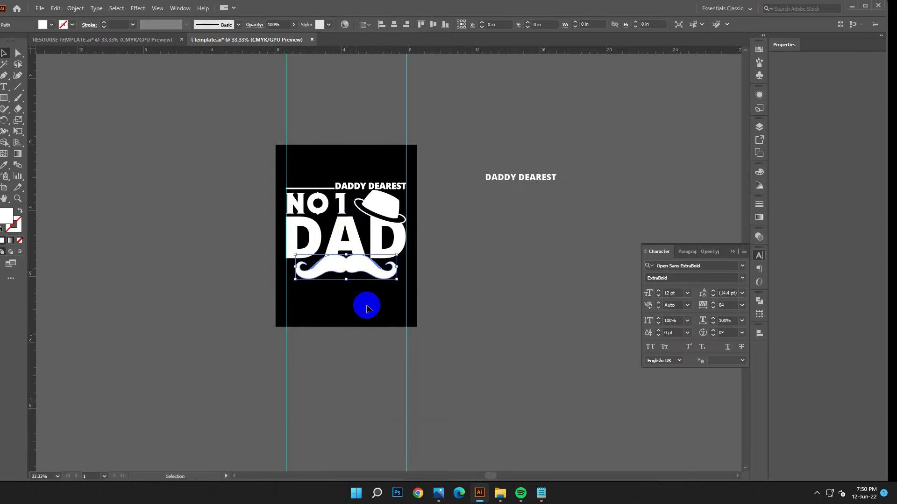
key("ctrl+equal")
scroll(386, 358, "right", 2)
key("ctrl+shift+a")
left_click(378, 268)
left_click(345, 311)
left_click(351, 268)
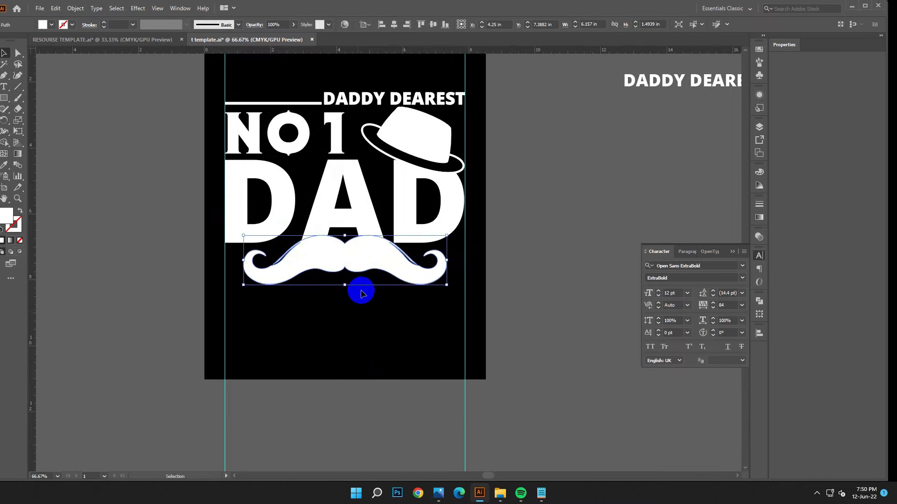
Zoom in closely and switch the moustache from white fill to white outline.
left_click(396, 317)
key("ctrl+equal")
key("ctrl+equal")
left_click(335, 249)
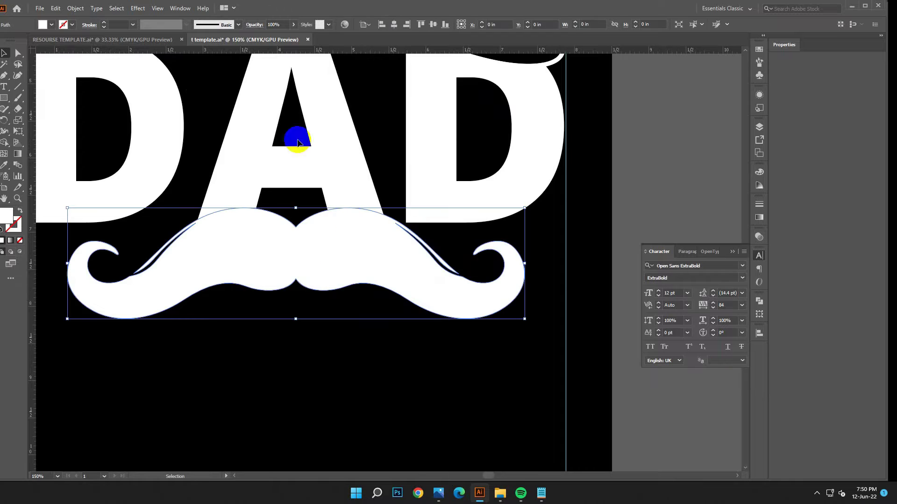
left_click(423, 369)
key("ctrl+equal")
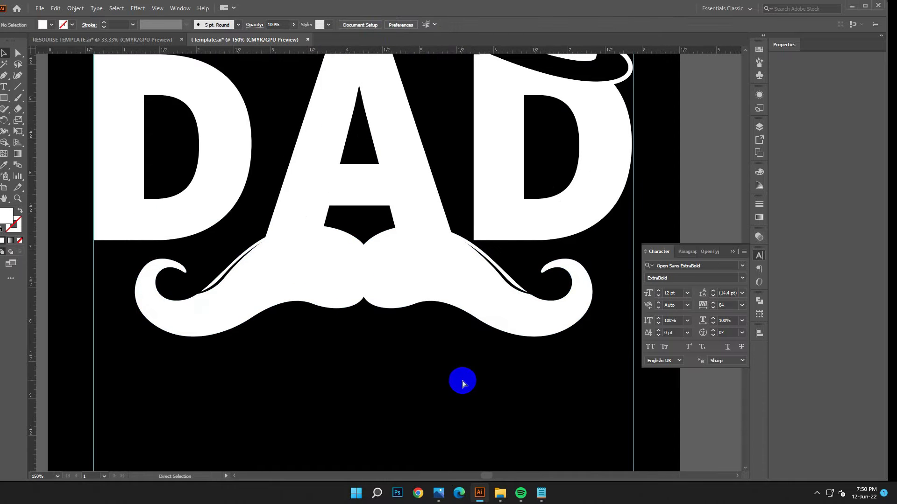
key("ctrl+equal")
left_click(310, 274)
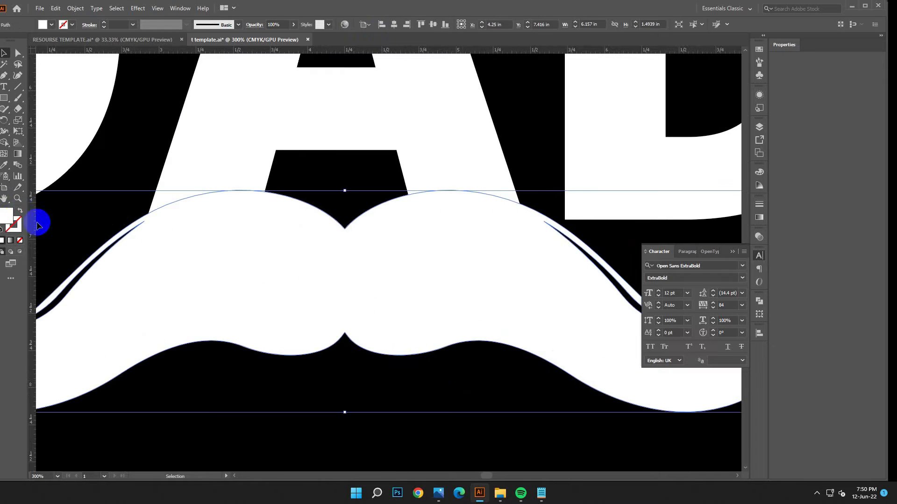
left_click(20, 210)
left_click(41, 137)
Draw a white-filled Pen shape covering the A's lower-left area down to the moustache.
left_click(159, 206)
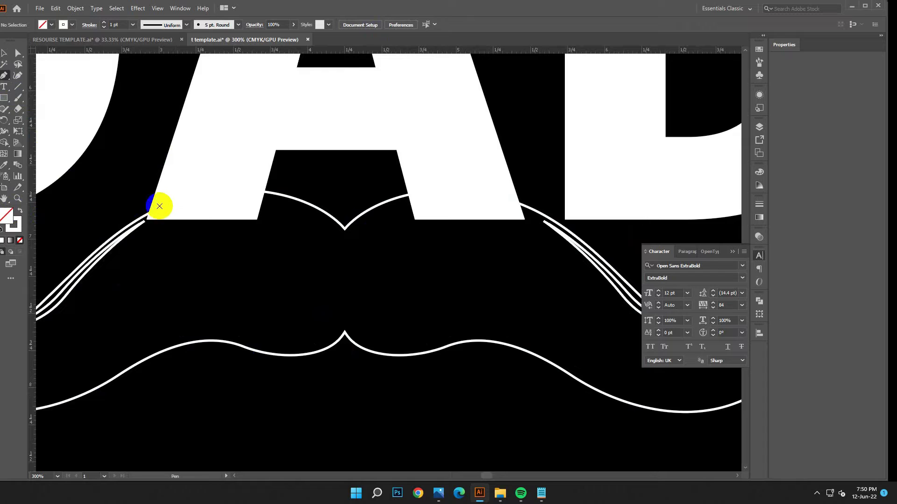
left_click(139, 208)
left_click_drag(283, 185, 349, 209)
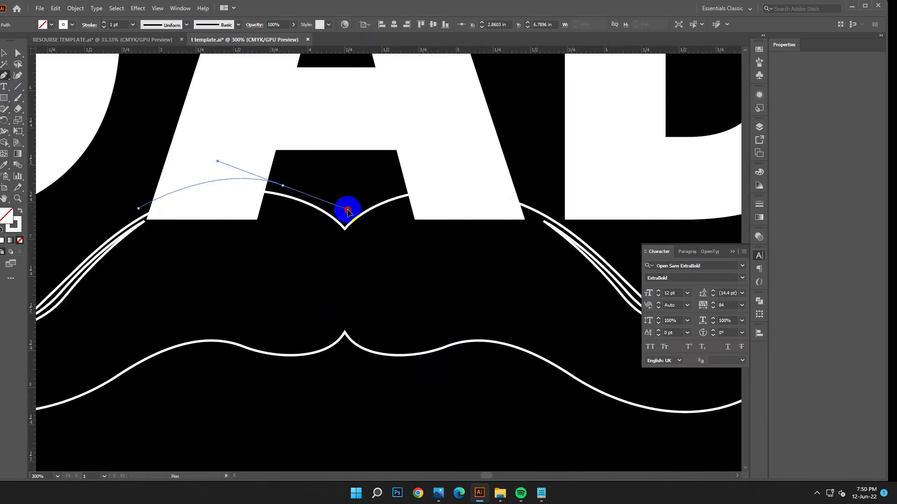
key("ctrl+z")
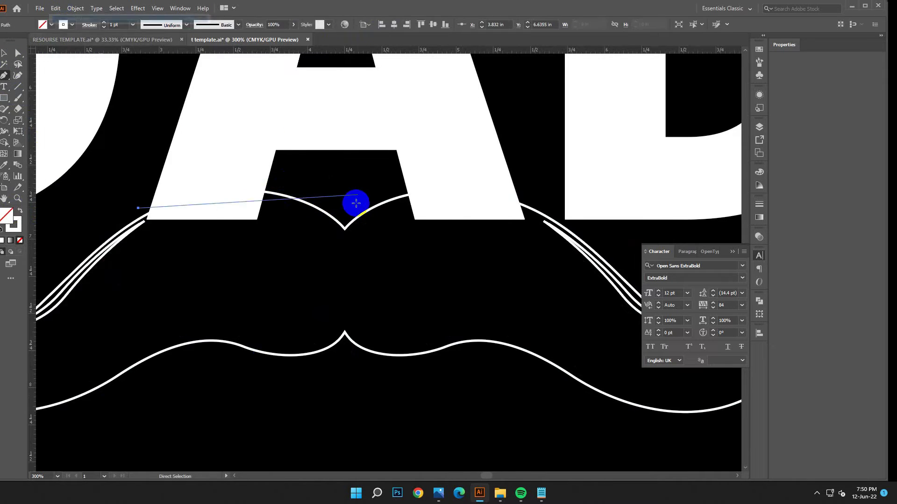
left_click_drag(285, 189, 367, 217)
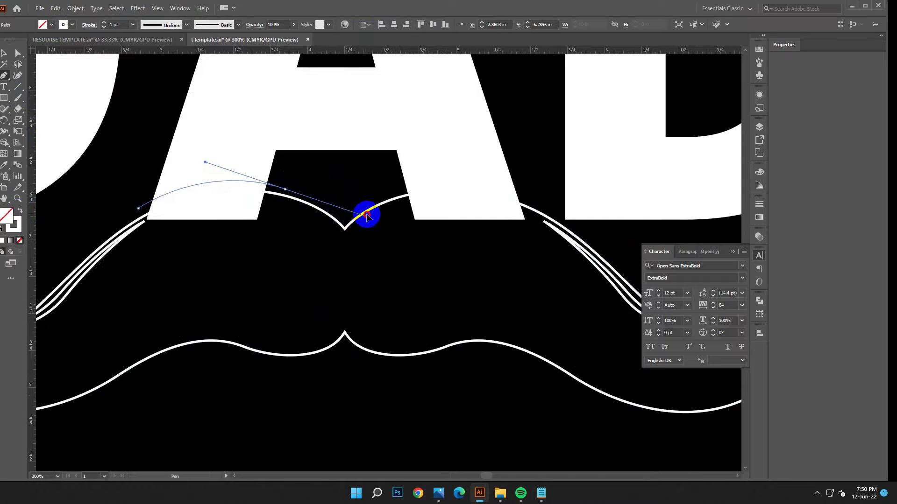
left_click(284, 189)
left_click(270, 243)
left_click(189, 265)
left_click(138, 207)
left_click(4, 53)
left_click(20, 210)
Use Shape Builder to delete the new shape and its overlap from the A.
left_click_drag(215, 236, 126, 174)
left_click(4, 142)
left_click_drag(192, 226, 211, 194)
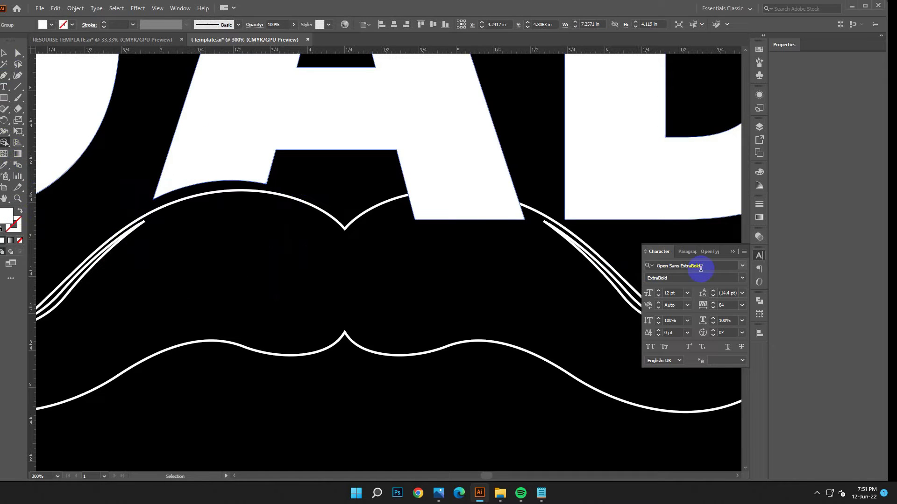
left_click(4, 52)
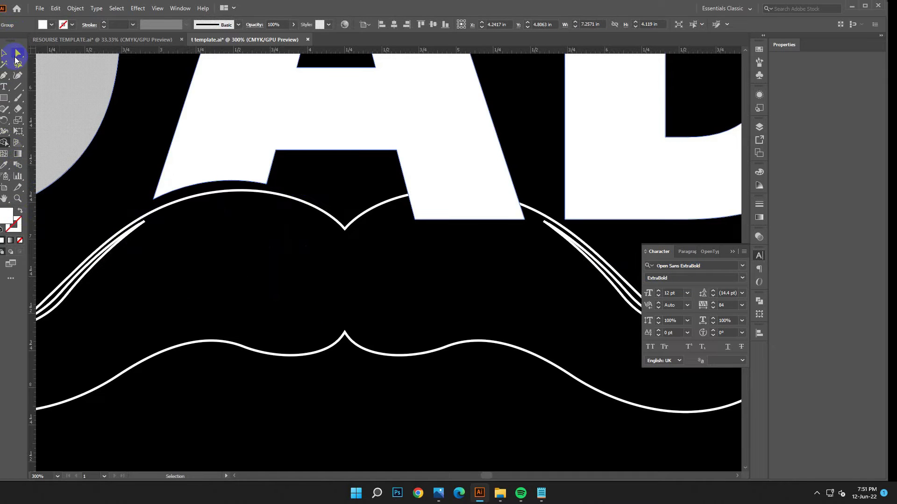
left_click(301, 171)
key("ctrl+minus")
scroll(300, 169, "down", 1)
scroll(300, 168, "up", 2)
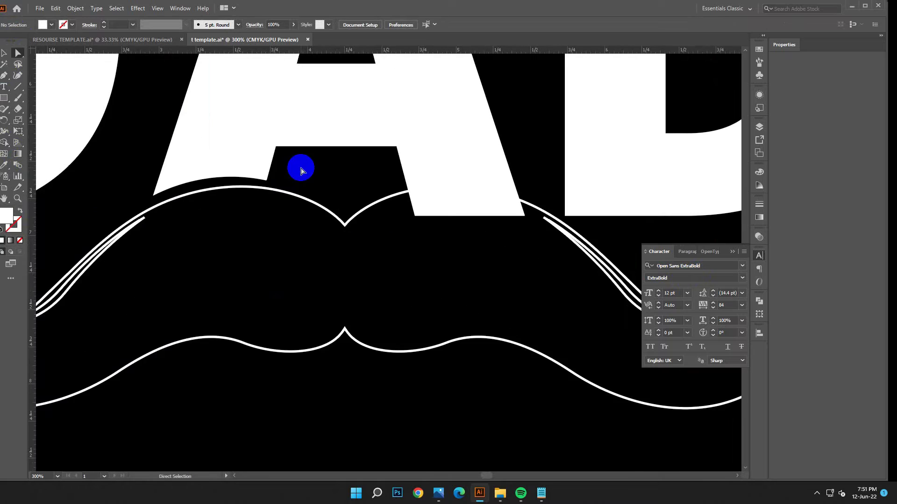
left_click_drag(300, 168, 268, 300)
Draw a second Pen shape along the moustache to the right of the A.
left_click(3, 75)
left_click(340, 206)
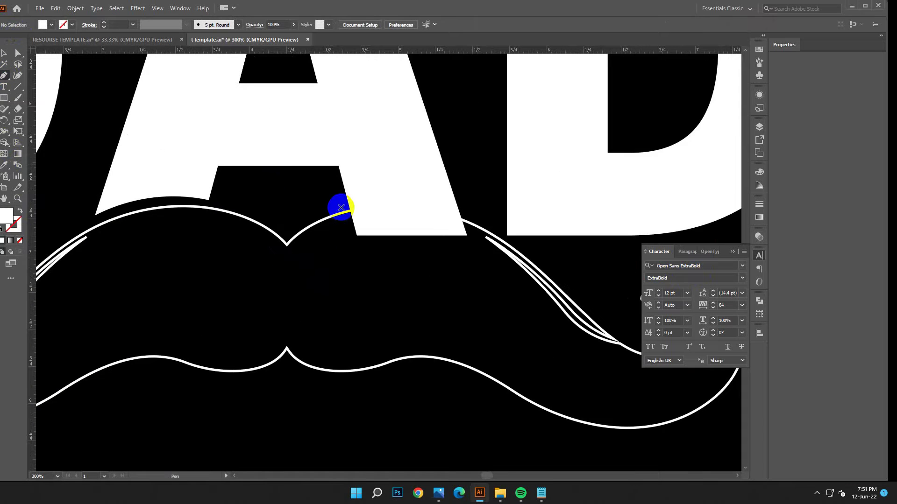
mouse_move(470, 214)
left_mouse_down()
mouse_move(517, 246)
mouse_move(491, 230)
left_mouse_up()
left_click(470, 214)
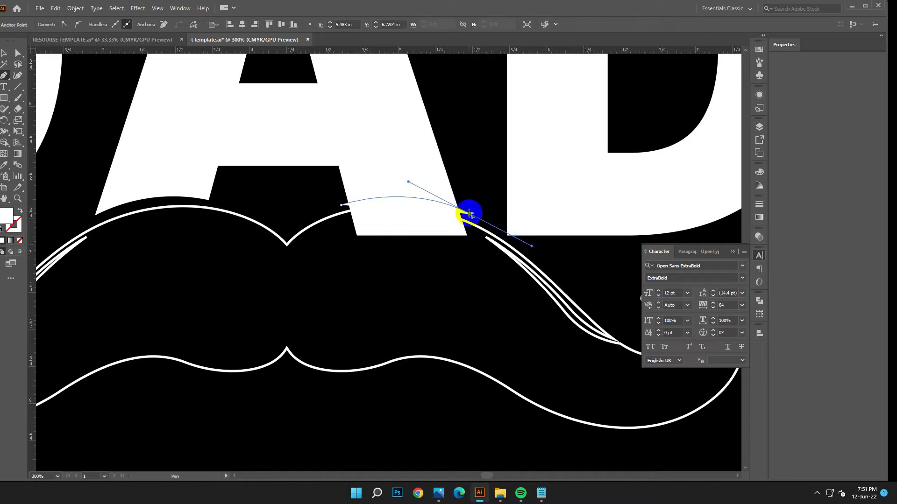
left_click(481, 280)
left_click_drag(474, 292, 423, 299)
left_click_drag(358, 295, 318, 281)
left_click_drag(340, 204, 411, 184)
key("v")
Delete the part of the A overlapping the moustache with Shape Builder.
left_click(265, 186, "shift")
key("shift+m")
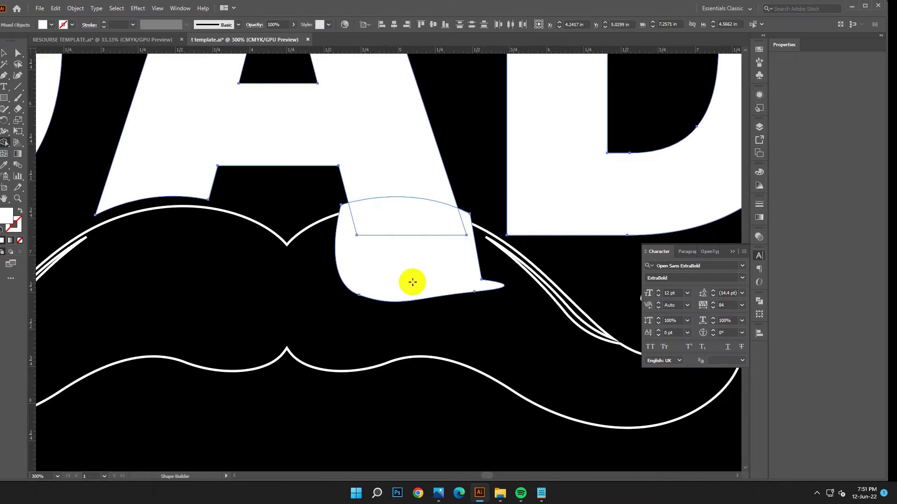
left_click(470, 268, "alt")
key("v")
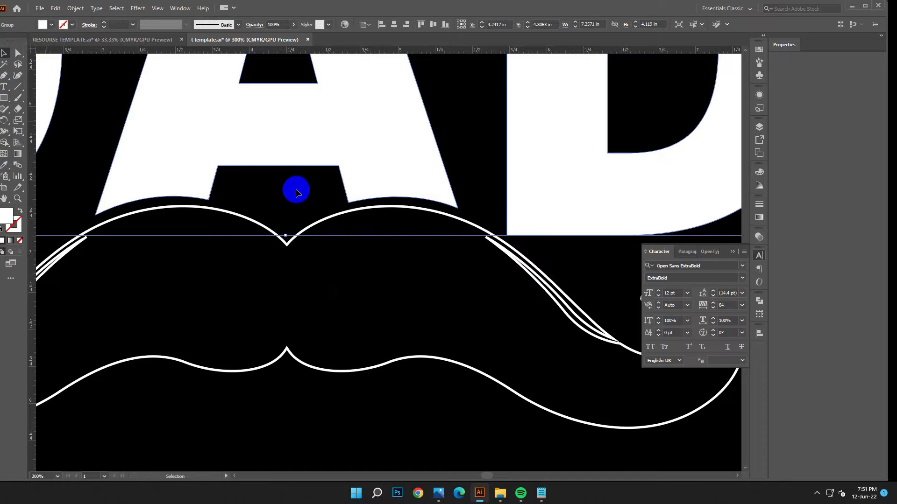
left_click(298, 196)
Give the moustache a solid white fill and zoom out to the whole design.
key("ctrl+0")
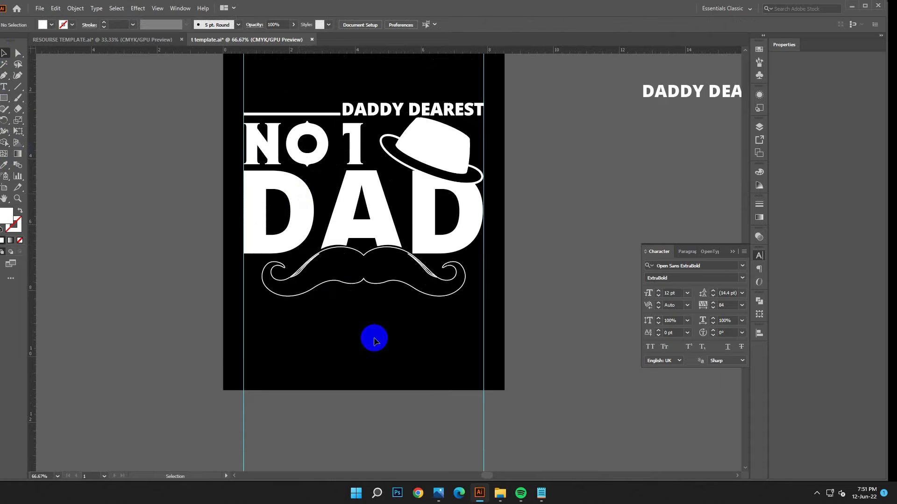
scroll(370, 340, "down", 2)
key("ctrl+plus")
left_click(358, 210)
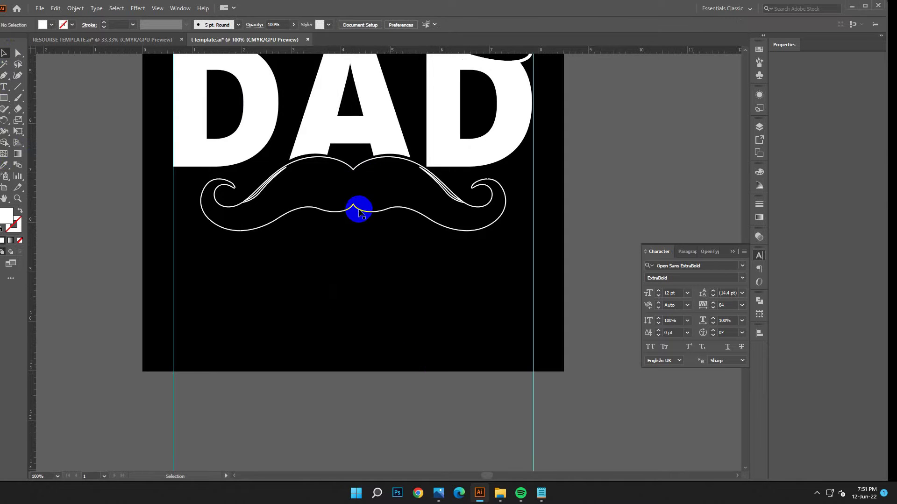
left_click(22, 212)
key("ctrl+shift+a")
key("ctrl+minus")
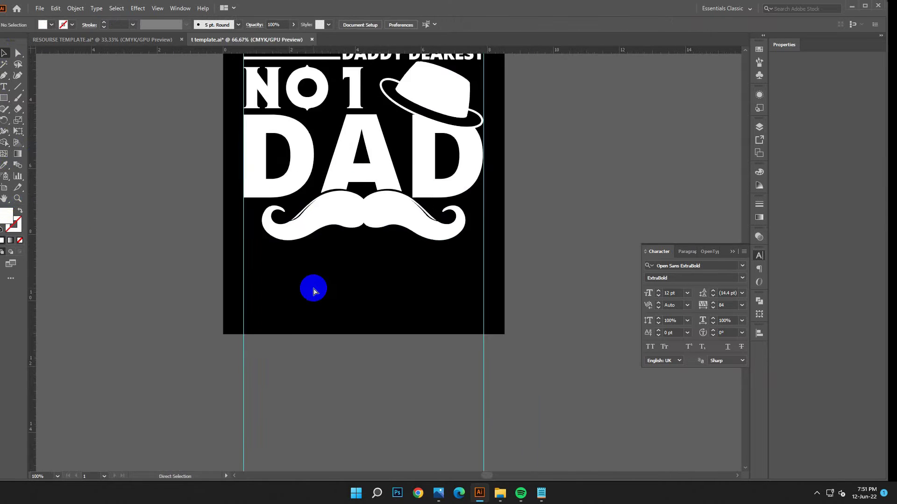
key("ctrl+minus")
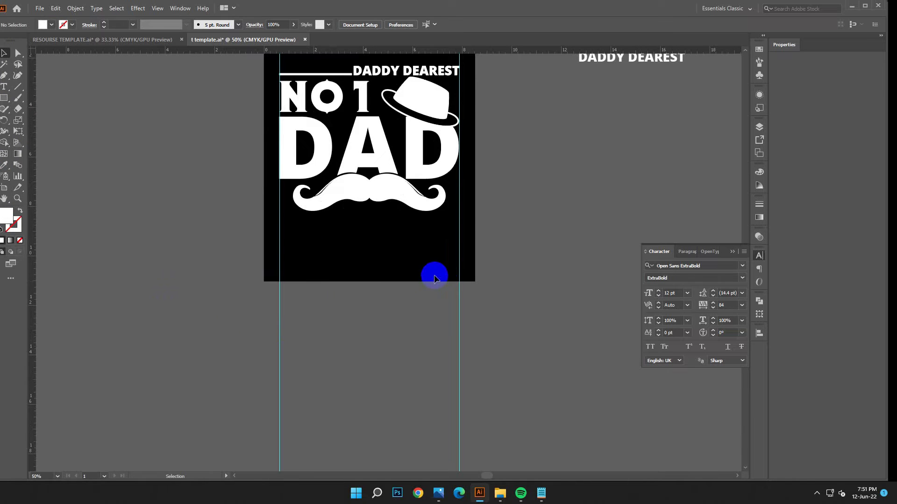
Copy the line 'Daddy Cool' from the Notepad design notes.
scroll(410, 266, "up", 1)
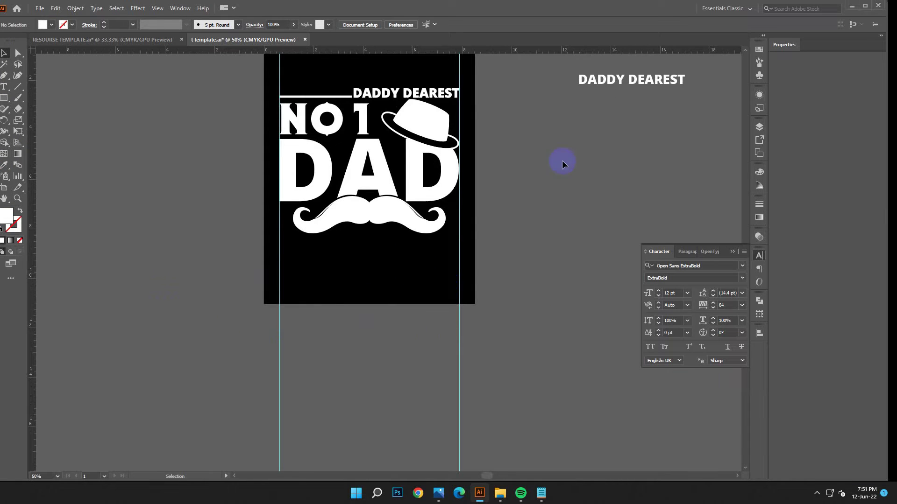
left_click_drag(563, 305, 515, 267)
left_click(542, 498)
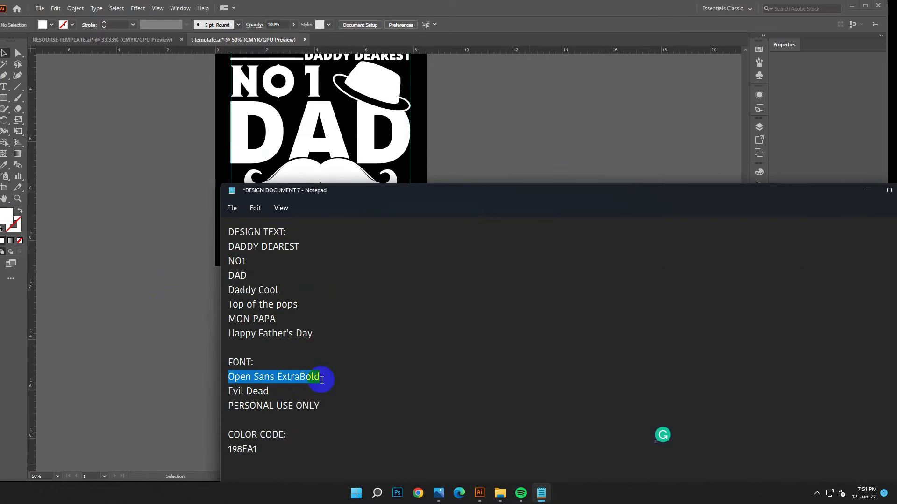
left_click(344, 405)
left_click_drag(278, 290, 229, 290)
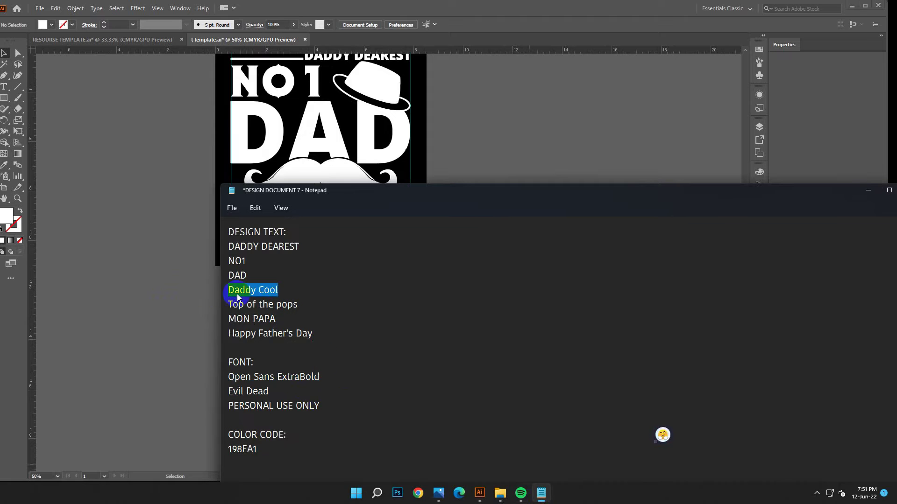
right_click(241, 292)
left_click(304, 340)
left_click(870, 192)
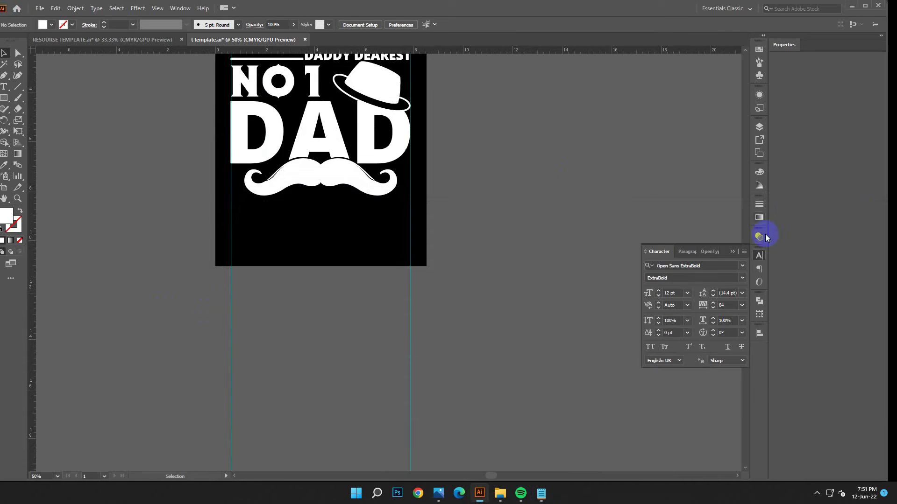
Add a placeholder text object beside the artboard and enlarge it.
left_click(5, 87)
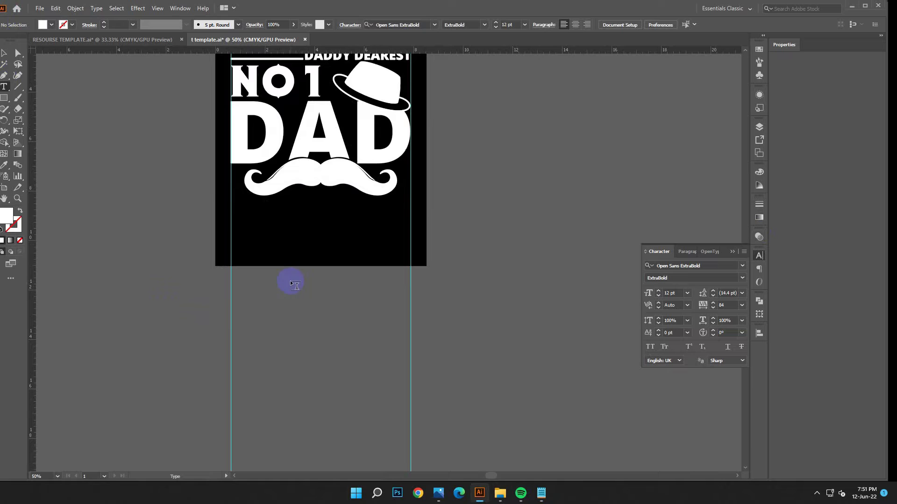
left_click(290, 280)
left_click(2, 55)
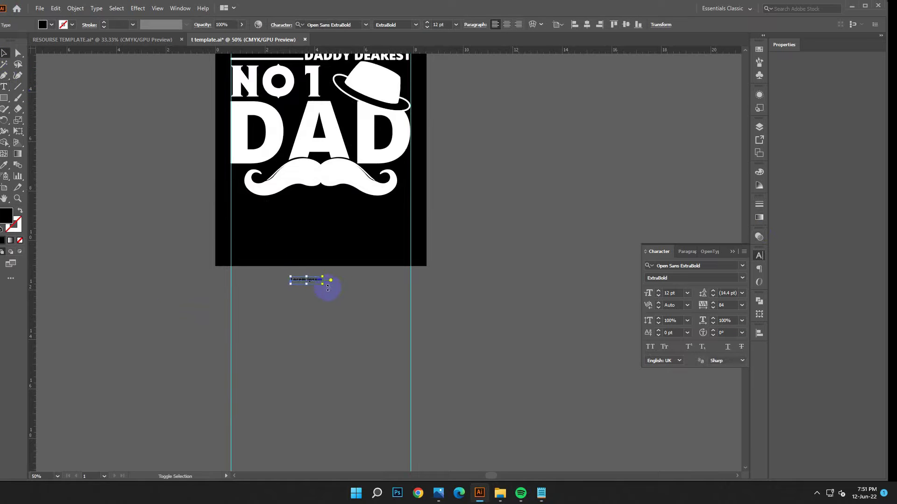
left_click_drag(372, 319, 551, 116)
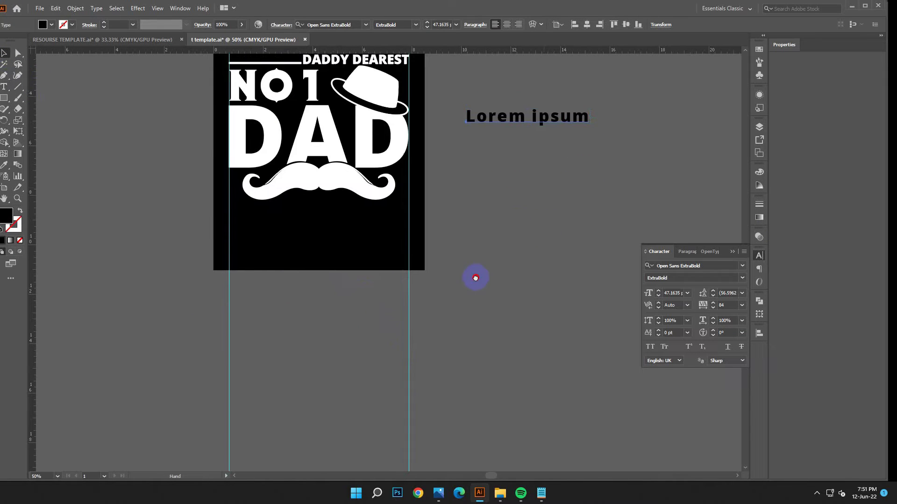
scroll(471, 280, "up", 3)
scroll(471, 281, "right", 2)
Replace the placeholder with pasted 'Daddy Cool', then select the PERSONAL USE ONLY font note.
left_click(541, 493)
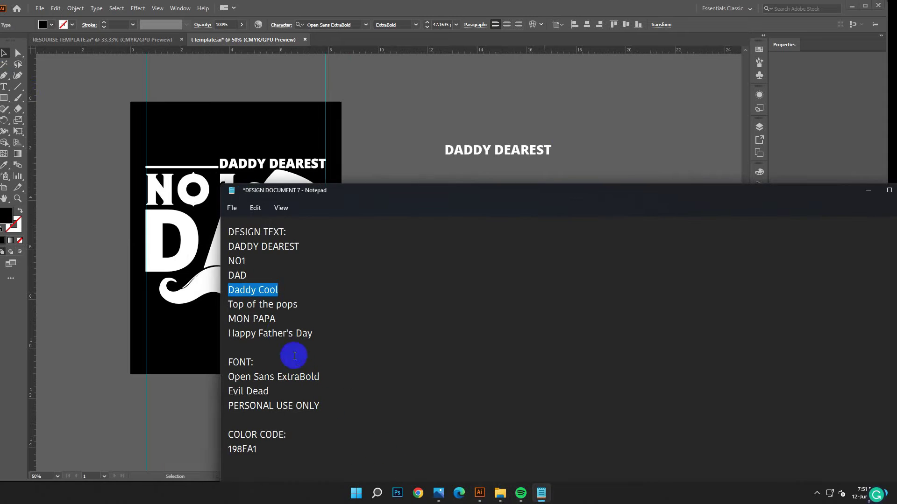
right_click(271, 291)
left_click(294, 340)
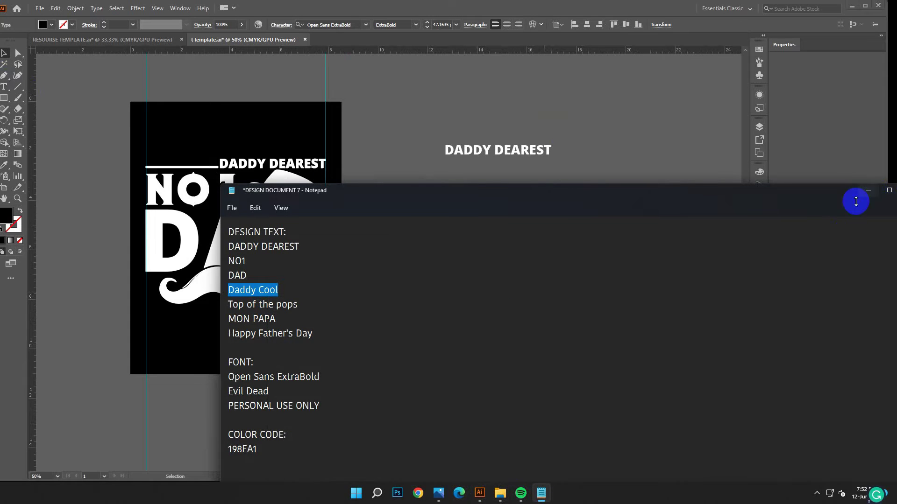
left_click(868, 190)
left_click_drag(503, 222, 200, 131)
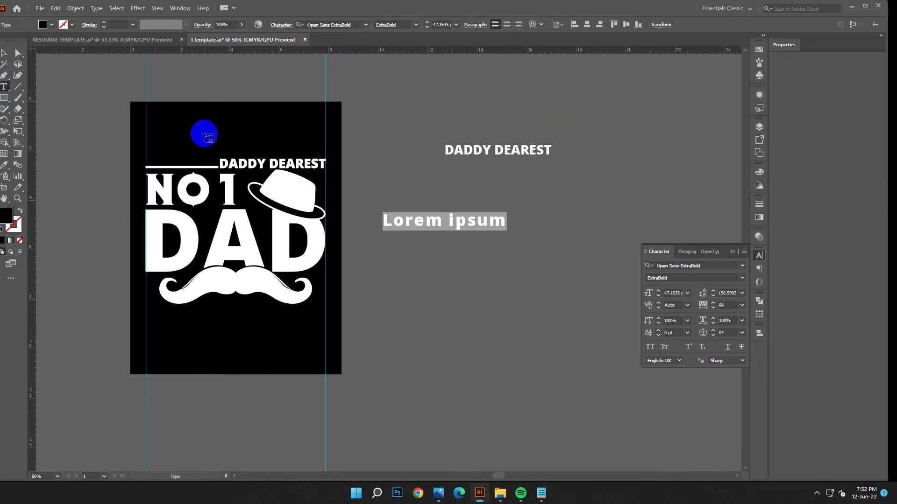
left_click(56, 7)
left_click(71, 65)
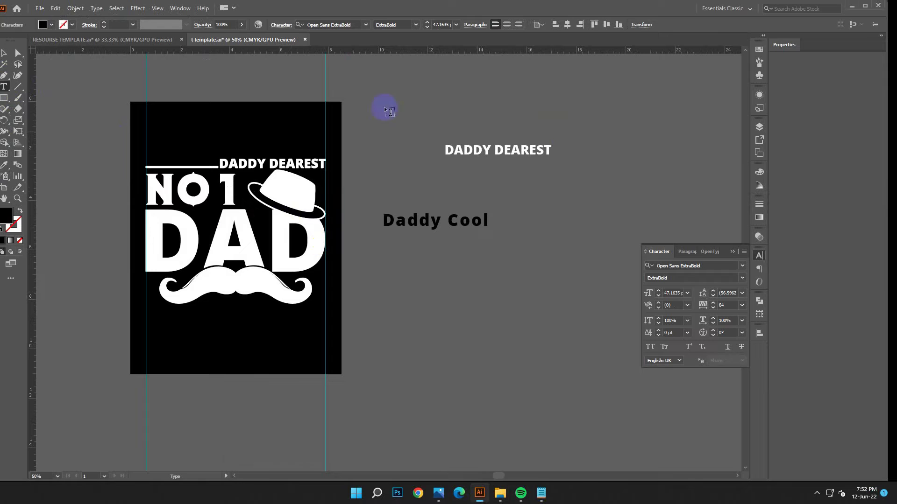
left_click(7, 54)
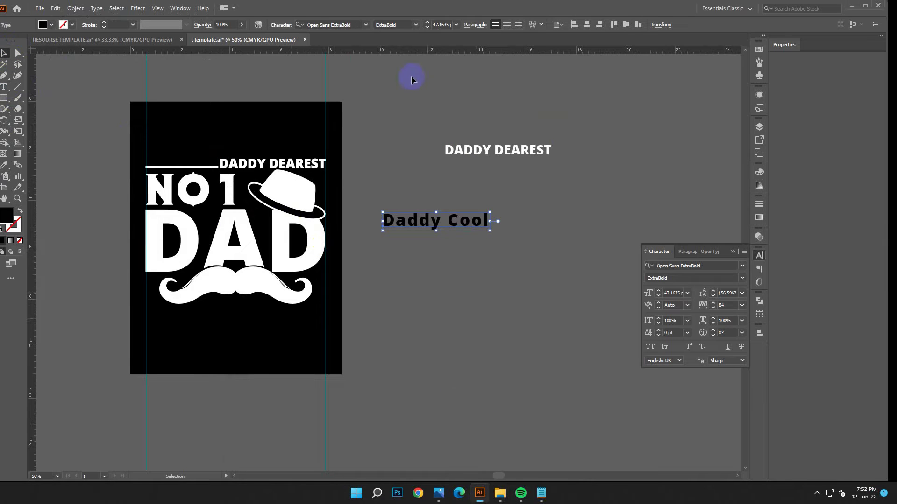
left_click(541, 492)
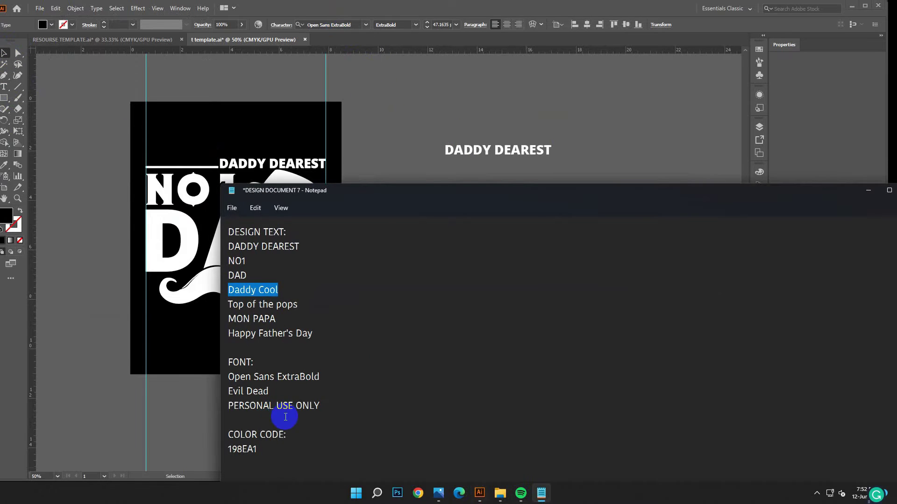
left_click_drag(320, 407, 225, 411)
Apply the Asthenia PERSONAL USE ONLY font to the Daddy Cool text.
right_click(275, 408)
left_click(284, 270)
left_click(839, 180)
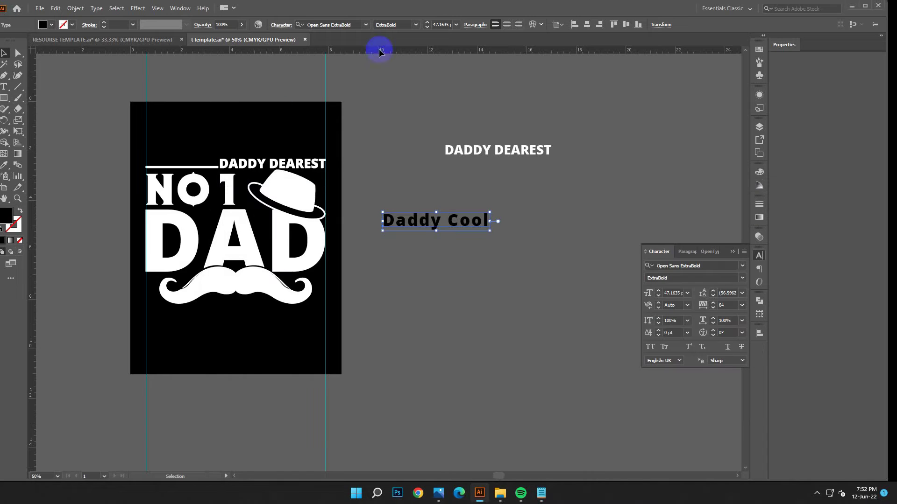
right_click(349, 24)
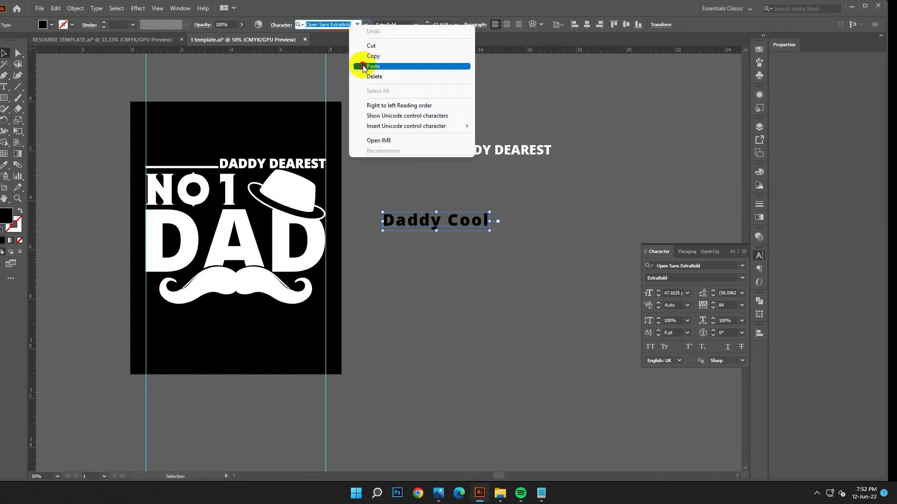
left_click(360, 66)
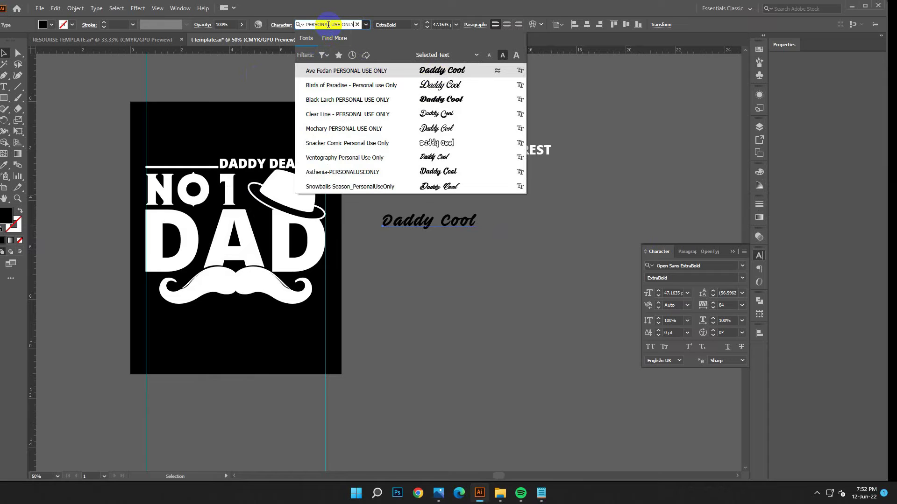
left_click(410, 174)
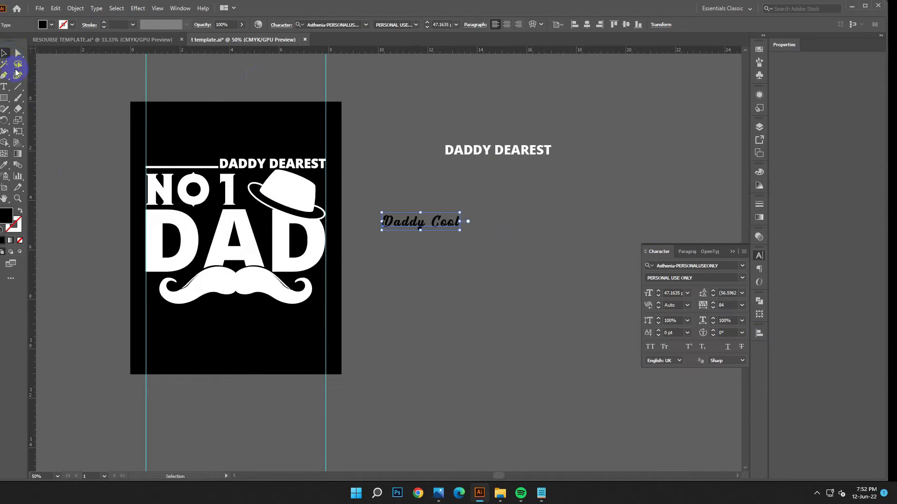
Keep a copy of Daddy Cool aside, then enlarge the text and move it over the moustache.
left_click(420, 232)
left_click_drag(517, 193, 536, 163)
left_click(430, 221)
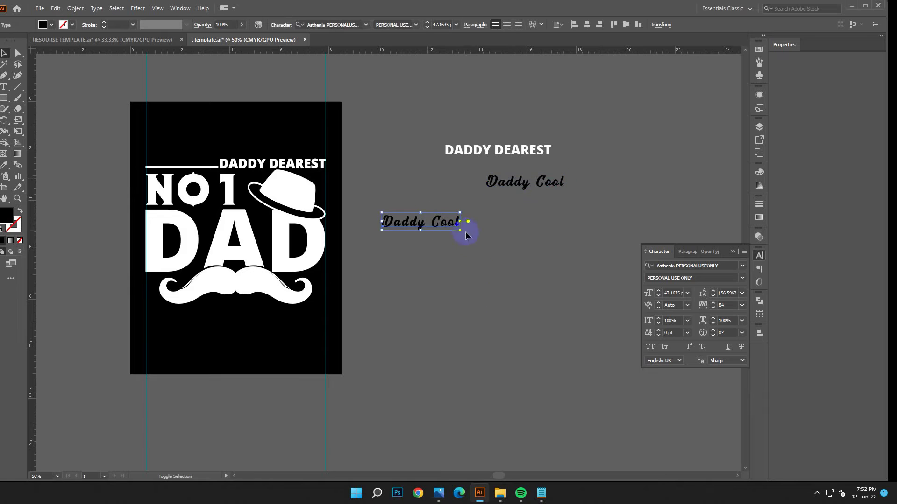
mouse_move(470, 236)
left_mouse_down()
mouse_move(530, 320)
mouse_move(553, 315)
left_mouse_up()
left_click_drag(581, 196, 362, 280)
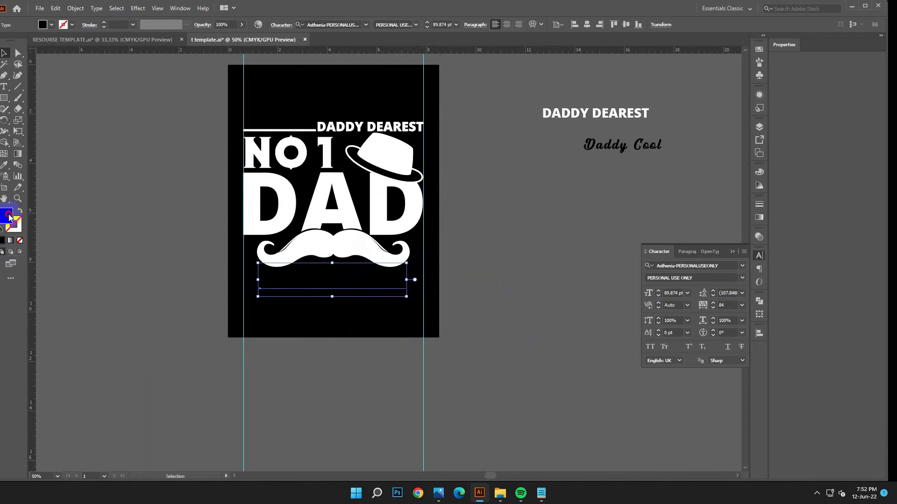
Fill Daddy Cool white, tighten its tracking four steps, and set it on the moustache.
double_click(9, 217)
left_click(139, 193)
left_click(357, 194)
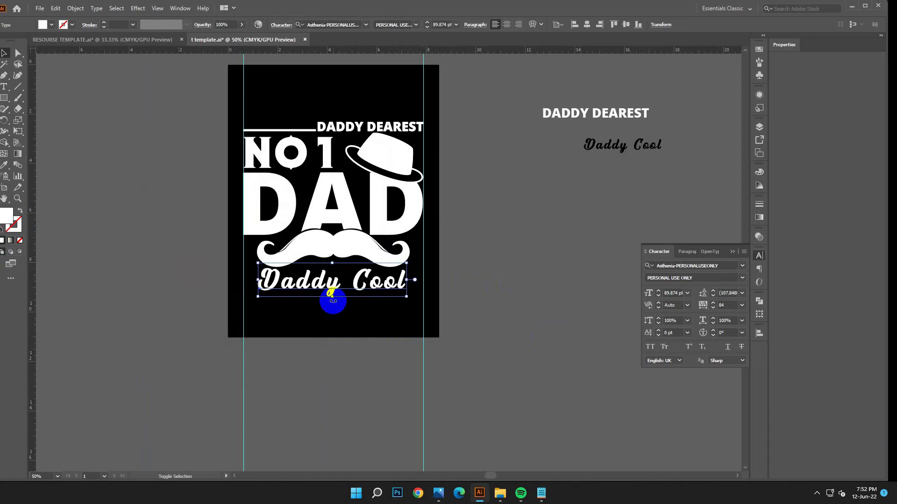
left_click_drag(332, 295, 332, 293)
left_click(711, 309)
left_click(710, 309)
left_click(711, 309)
left_click(711, 309)
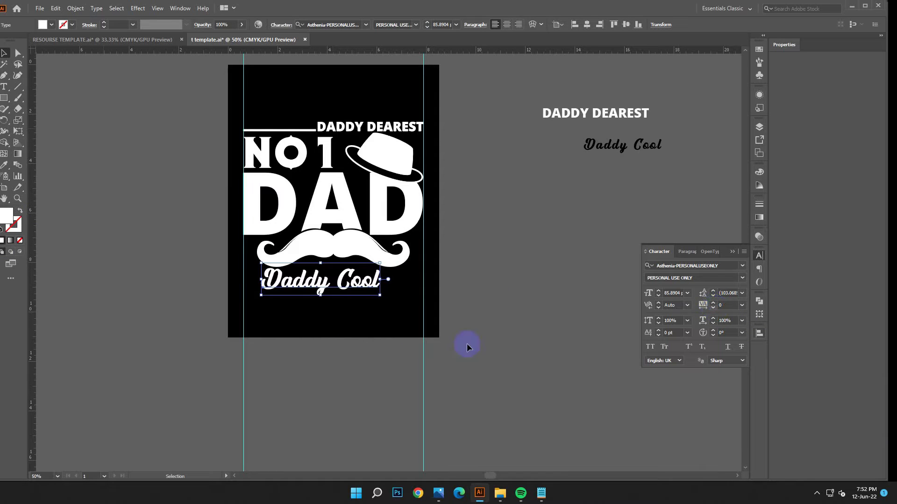
mouse_move(327, 294)
left_mouse_down()
mouse_move(338, 282)
mouse_move(386, 281)
left_mouse_up()
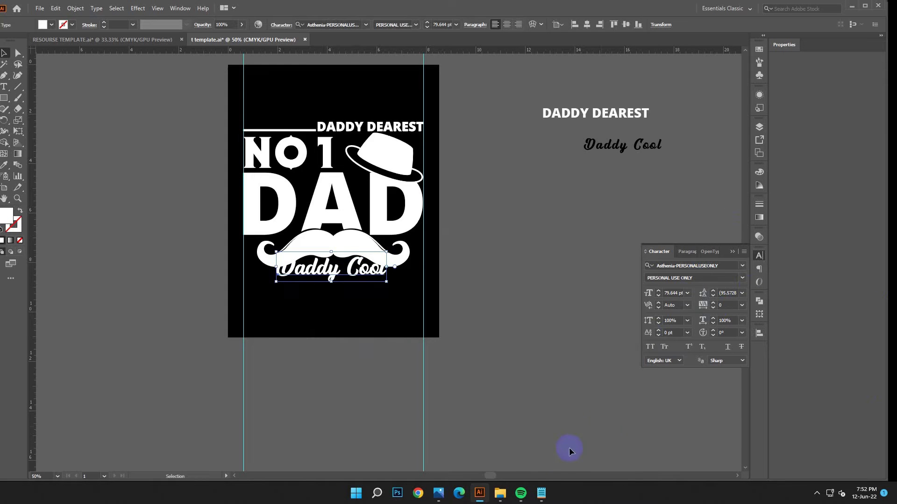
Fill Daddy Cool with teal hex 198EA1 copied from the design notes.
left_click(544, 494)
left_click_drag(286, 447, 214, 449)
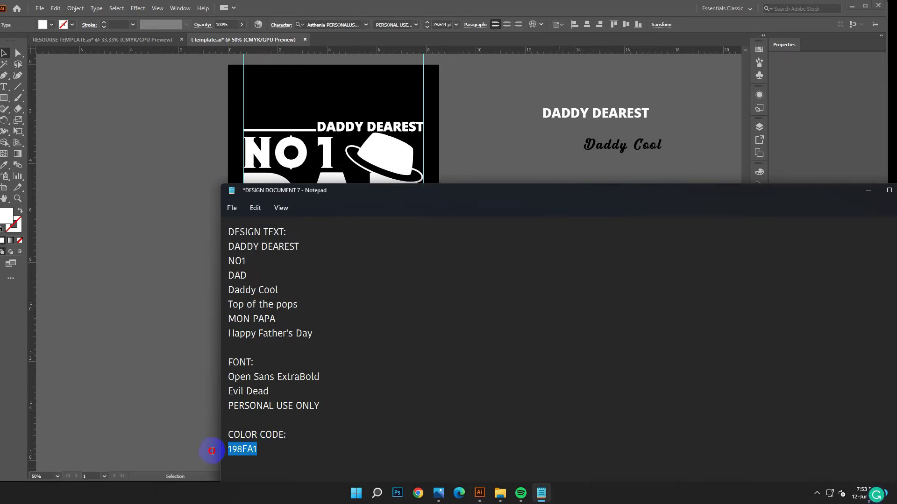
right_click(238, 449)
left_click(263, 332)
left_click(867, 190)
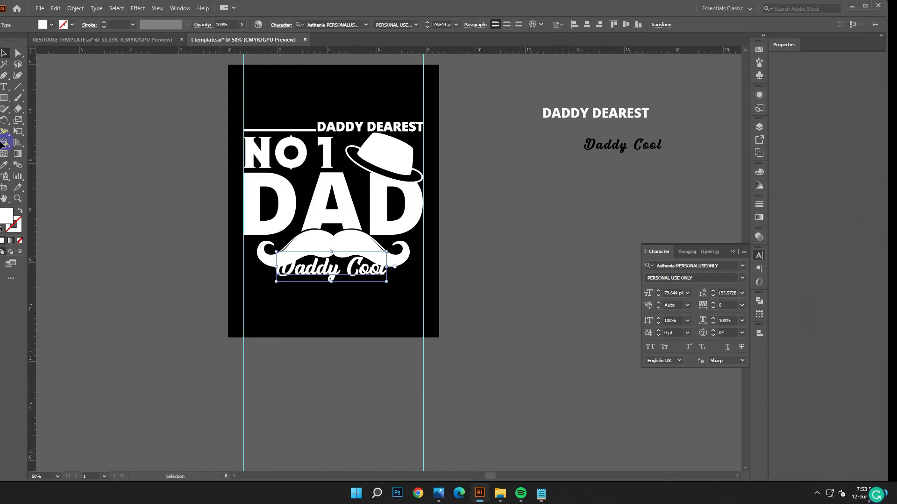
double_click(6, 216)
right_click(306, 307)
left_click(327, 341)
left_click(358, 195)
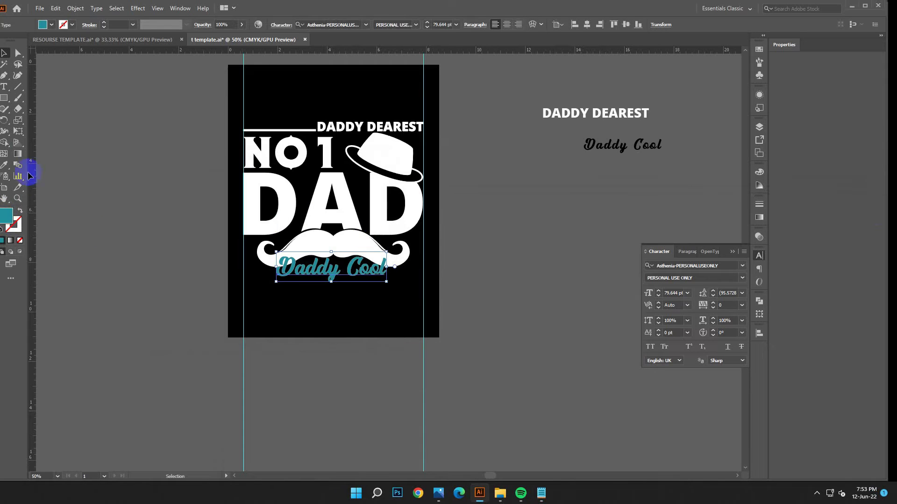
Draw a small teal square beside the artboard, then reselect Daddy Cool.
left_click(4, 99)
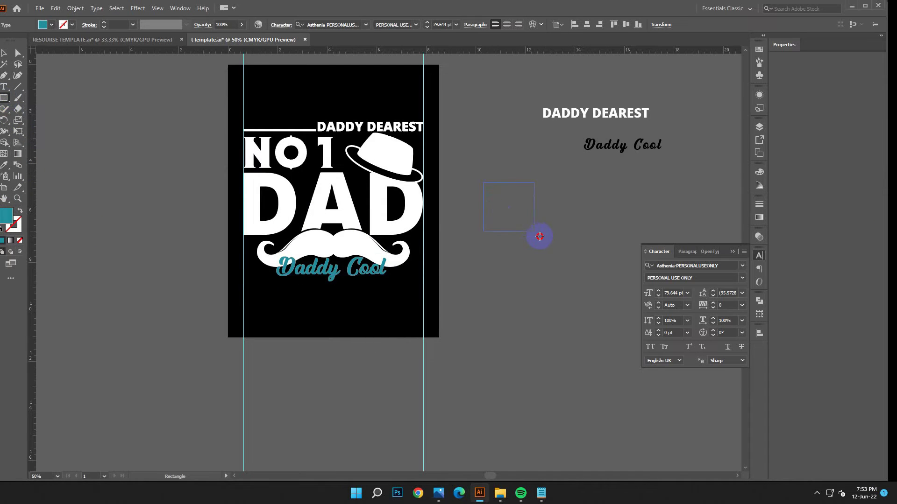
left_click_drag(539, 237, 540, 236)
left_click(394, 392)
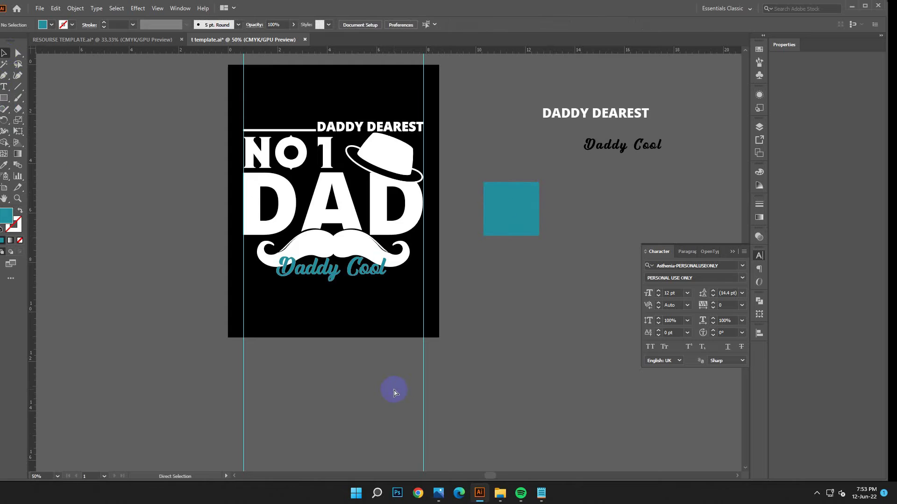
key("ctrl+minus")
left_click_drag(372, 351, 332, 372)
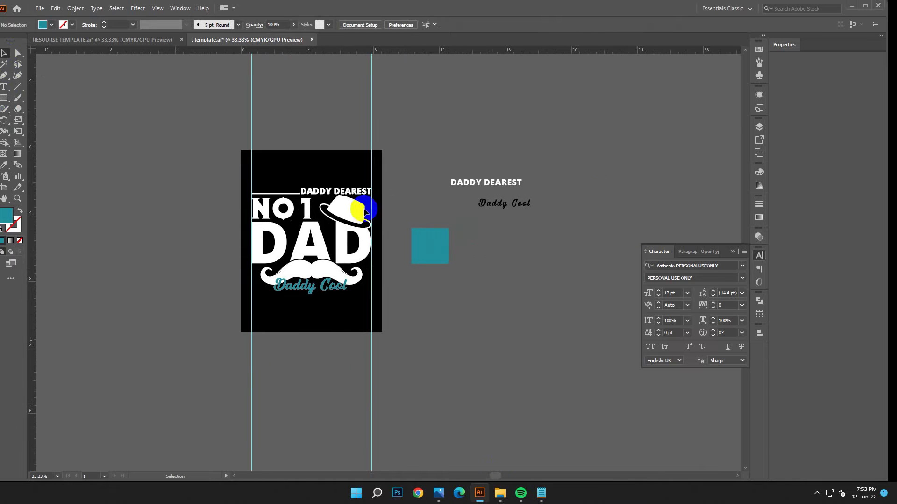
left_click(320, 248)
left_click(421, 319)
key("ctrl+plus")
key("ctrl+plus")
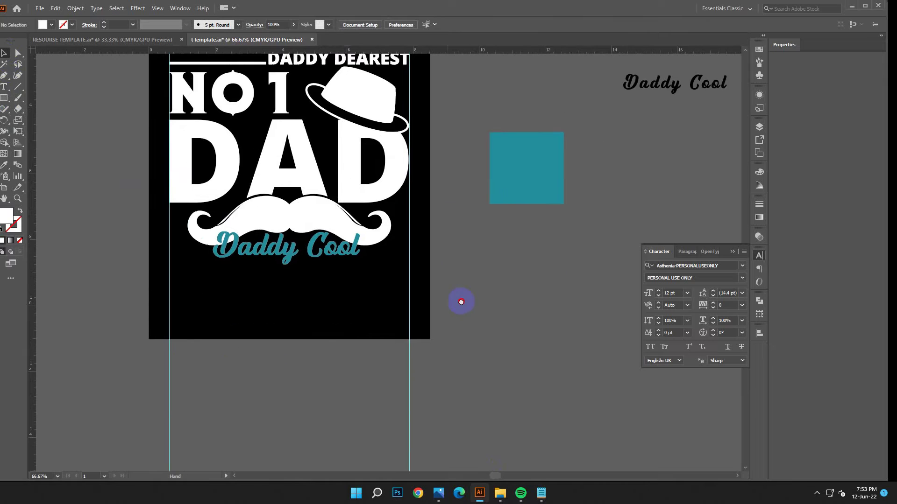
left_click(347, 251)
Warp Daddy Cool into an Arc with a 43% bend.
left_click_drag(297, 266, 299, 263)
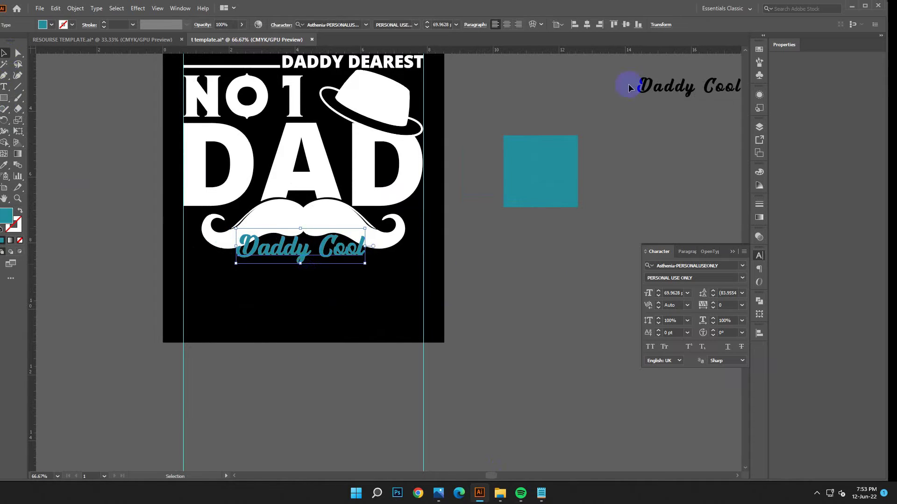
left_click(530, 27)
type("43")
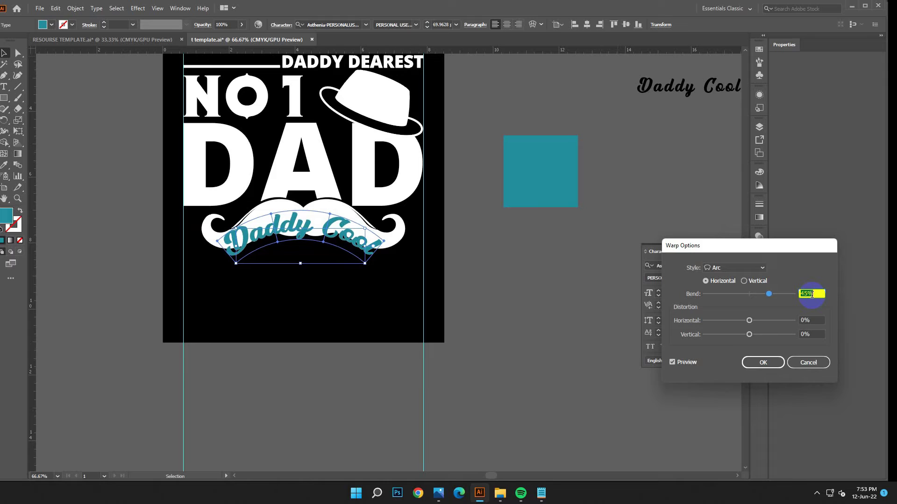
left_click(763, 363)
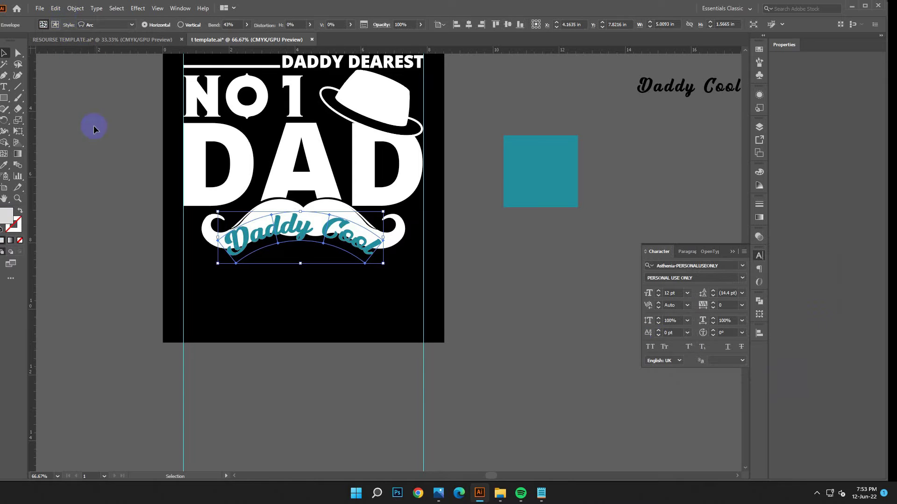
Expand the warped text, shrink it slightly, and centre it horizontally on the artboard.
left_click(75, 8)
left_click(95, 120)
left_click(426, 299)
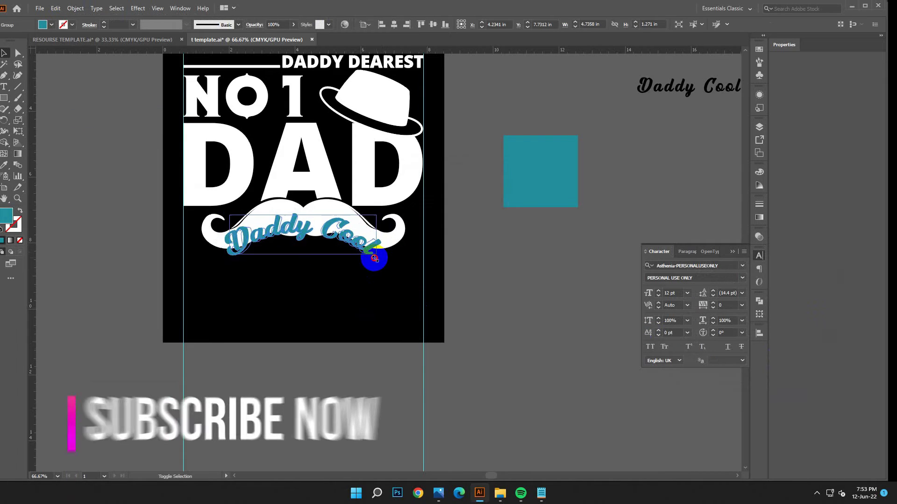
left_click_drag(380, 258, 370, 253)
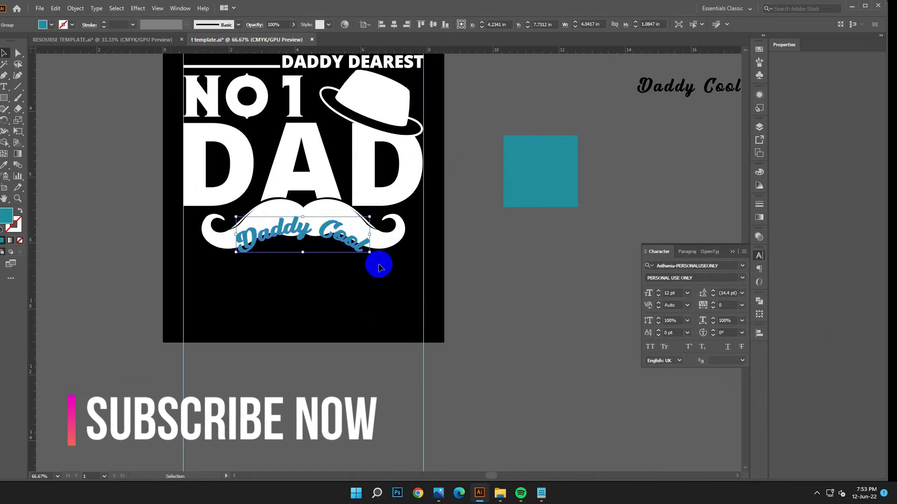
left_click(393, 24)
left_click(411, 304)
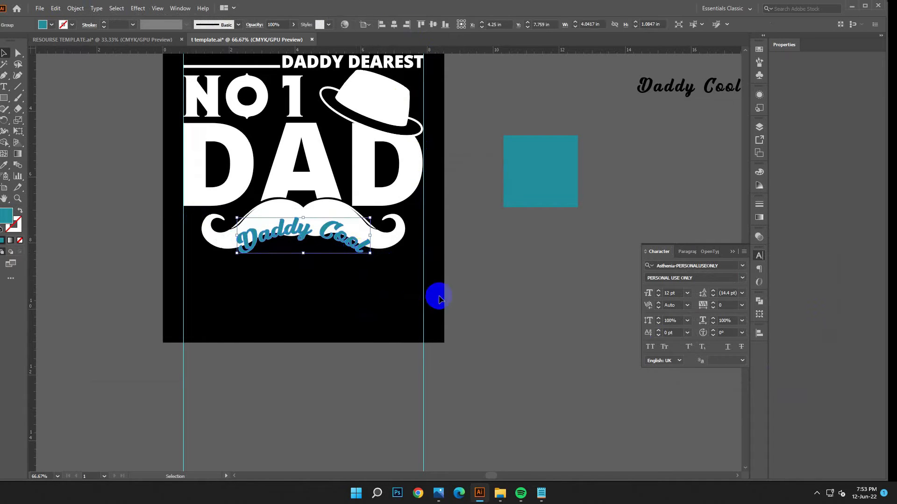
key("ctrl+minus")
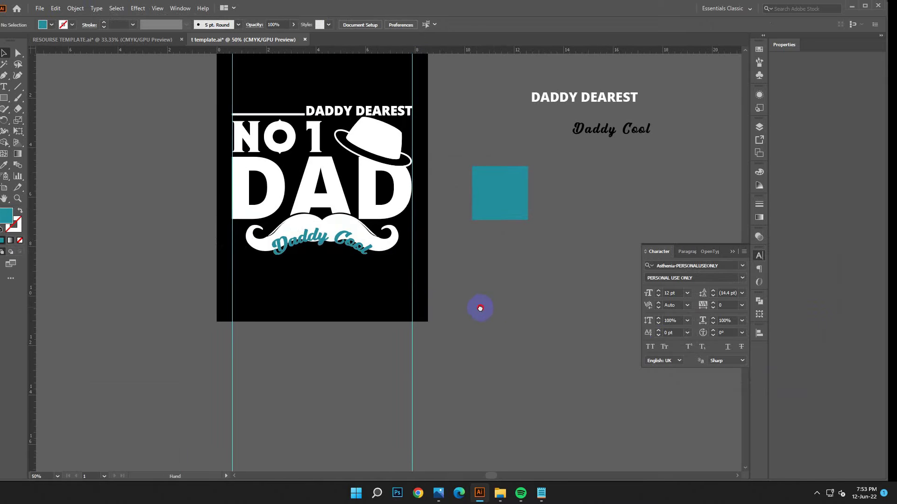
scroll(477, 303, "right", 1)
key("ctrl+plus")
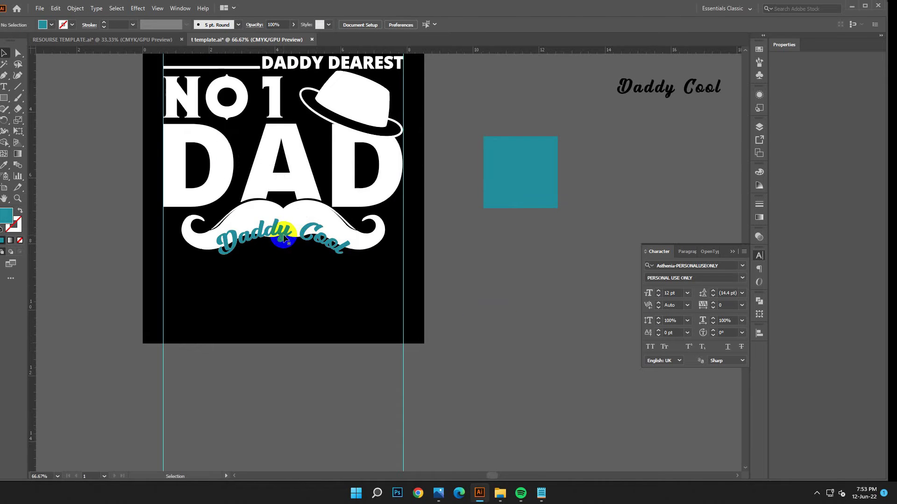
Switch units to pixels and add a 5 px offset path around Daddy Cool.
left_click(266, 248)
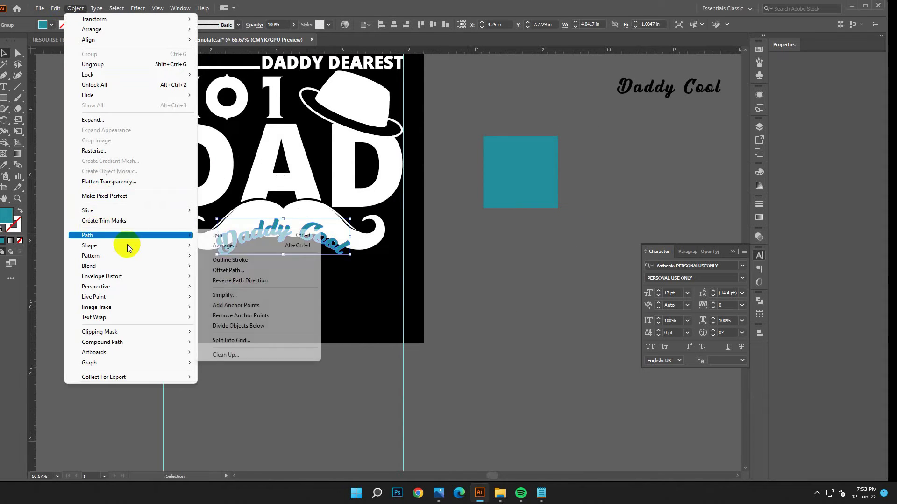
left_click(280, 271)
left_click(680, 325)
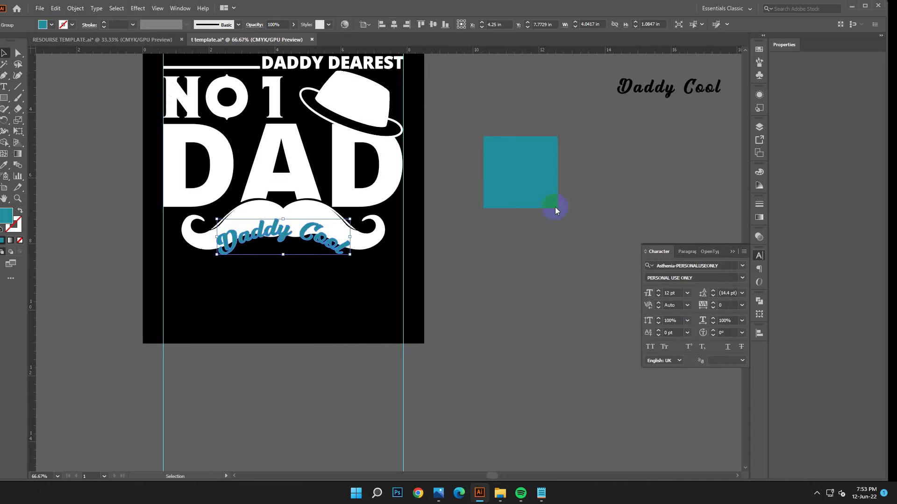
right_click(445, 53)
left_click(528, 94)
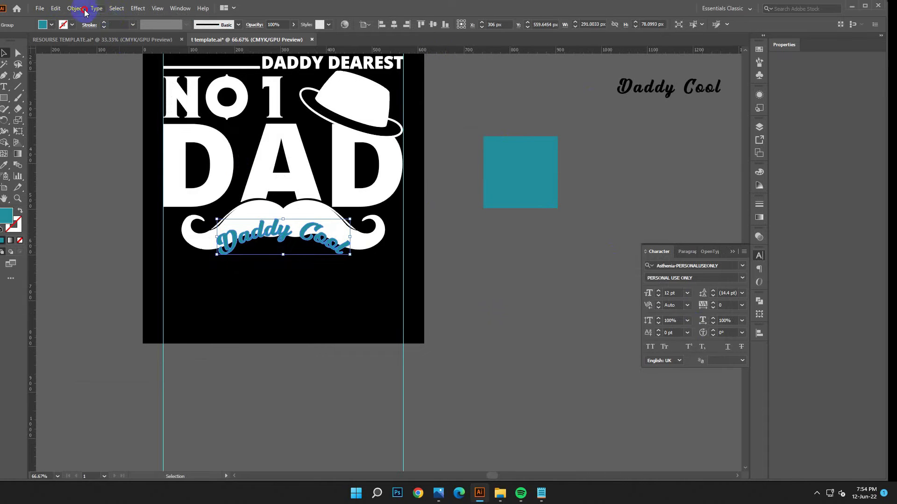
left_click(75, 8)
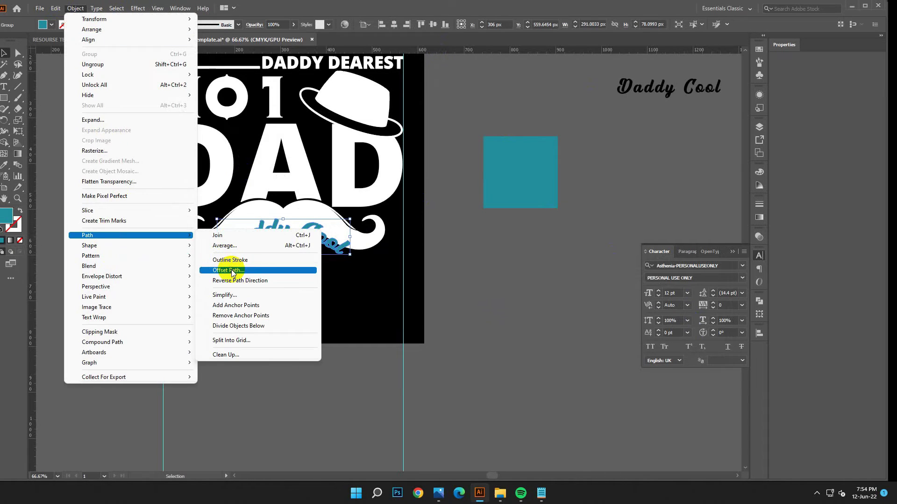
mouse_move(130, 235)
left_click(230, 266)
type("5")
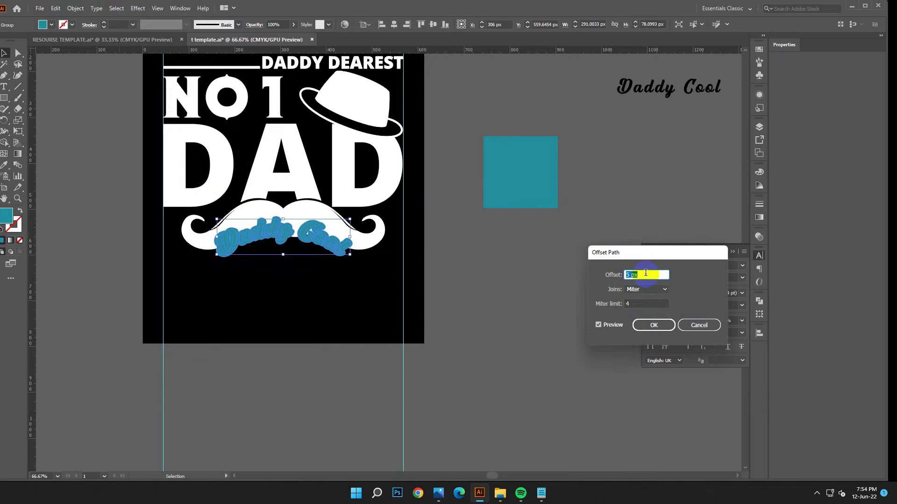
left_click(649, 327)
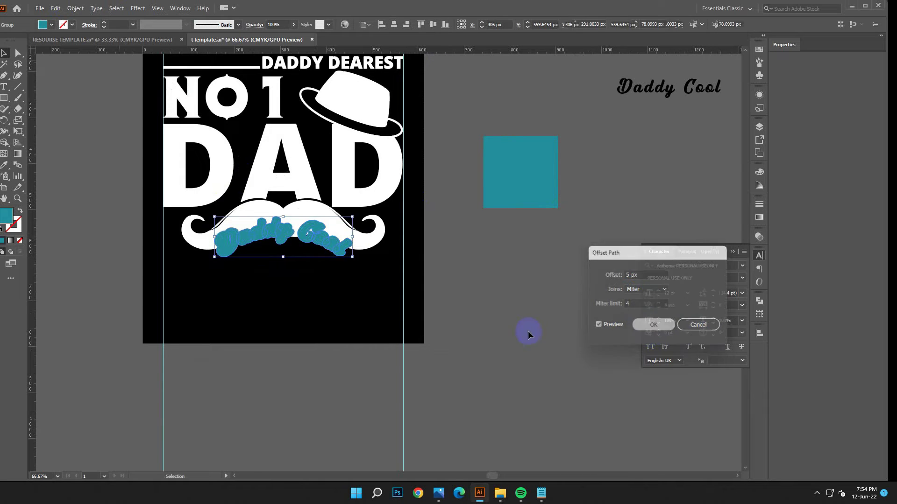
Zoom in on the offset outline and ungroup its letter shapes.
left_click(505, 314)
key("ctrl+plus")
key("ctrl+plus")
left_click_drag(100, 298, 243, 298)
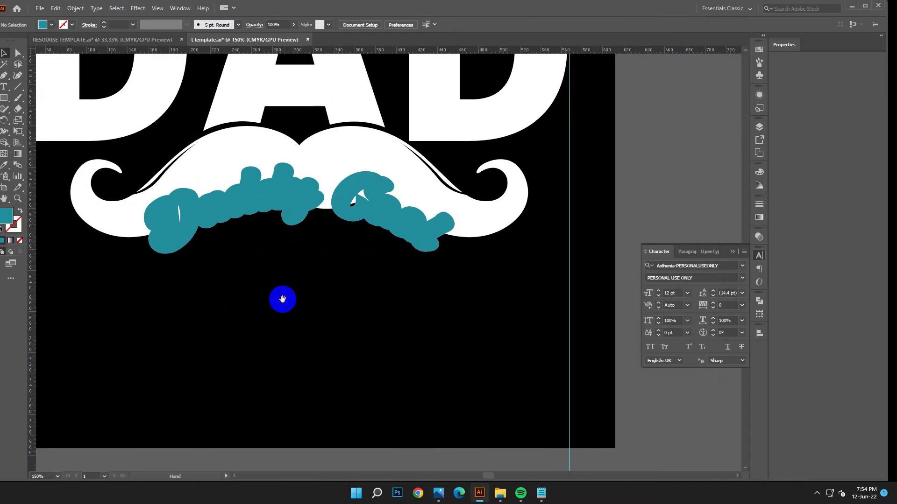
left_click(243, 180)
right_click(243, 180)
left_click(193, 258)
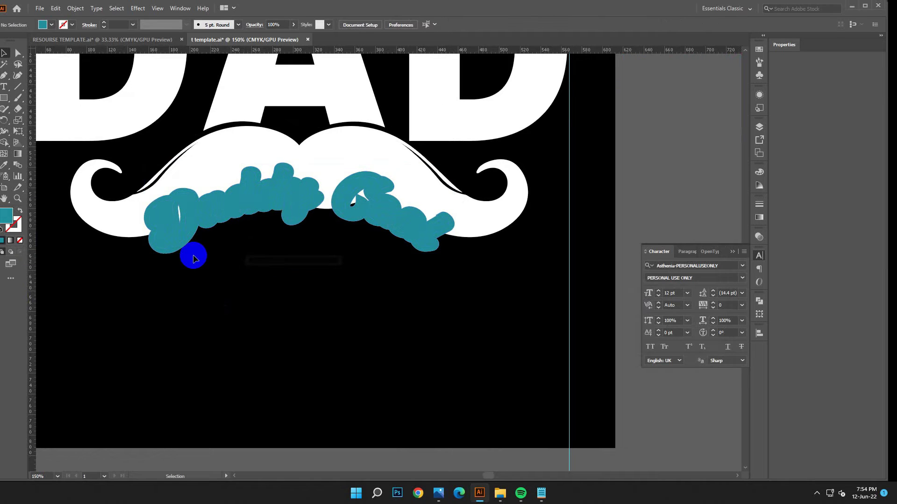
left_click(179, 253)
right_click(239, 267)
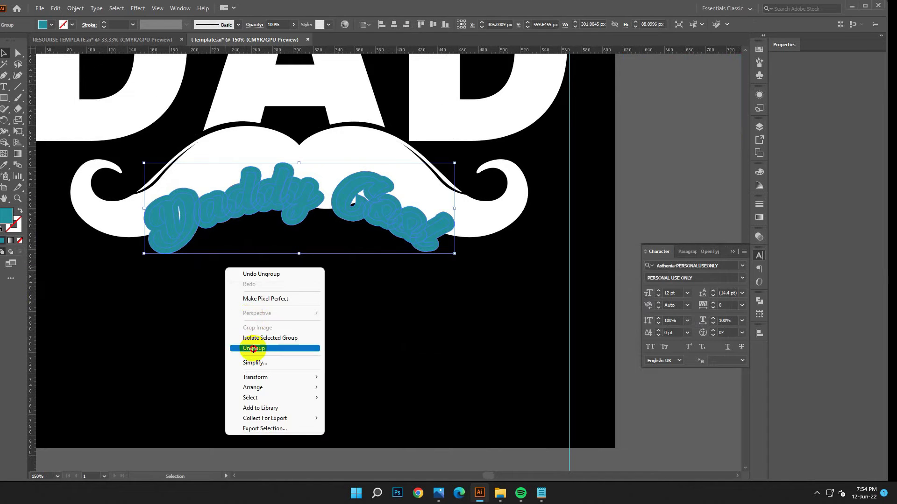
left_click(175, 258)
Unite all the offset letter outlines into one shape filled black.
left_click(175, 253)
left_click(238, 223, "shift")
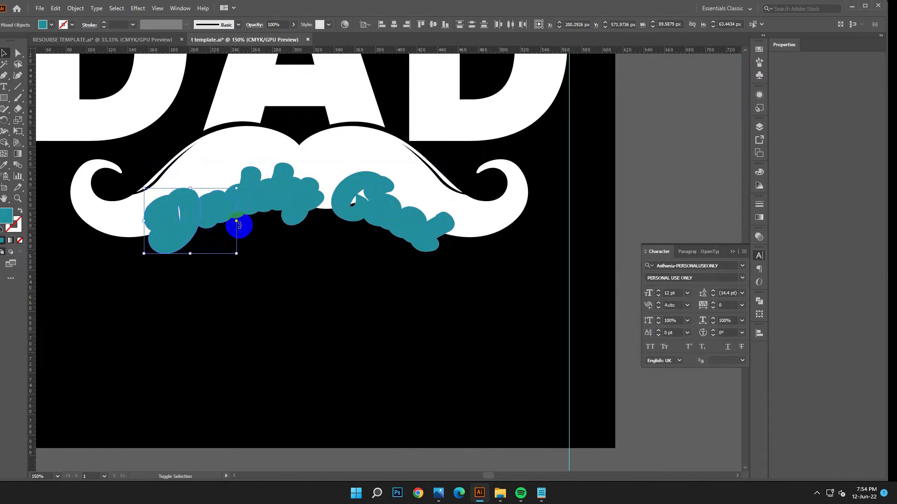
left_click(261, 219, "shift")
left_click(290, 226, "shift")
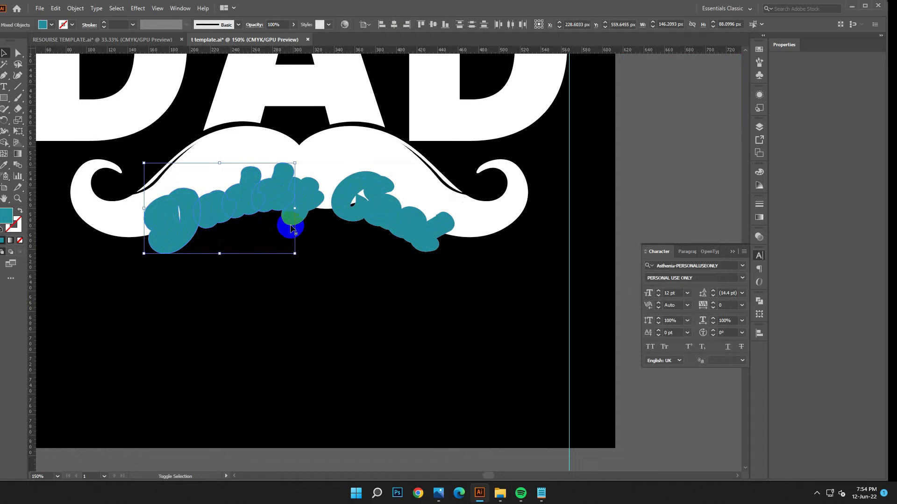
left_click(381, 236, "shift")
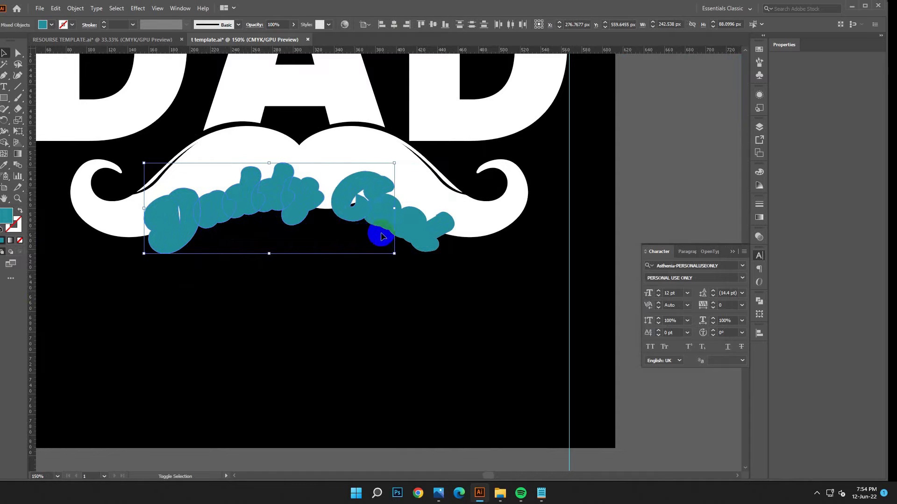
left_click(394, 244, "shift")
left_click(423, 252, "shift")
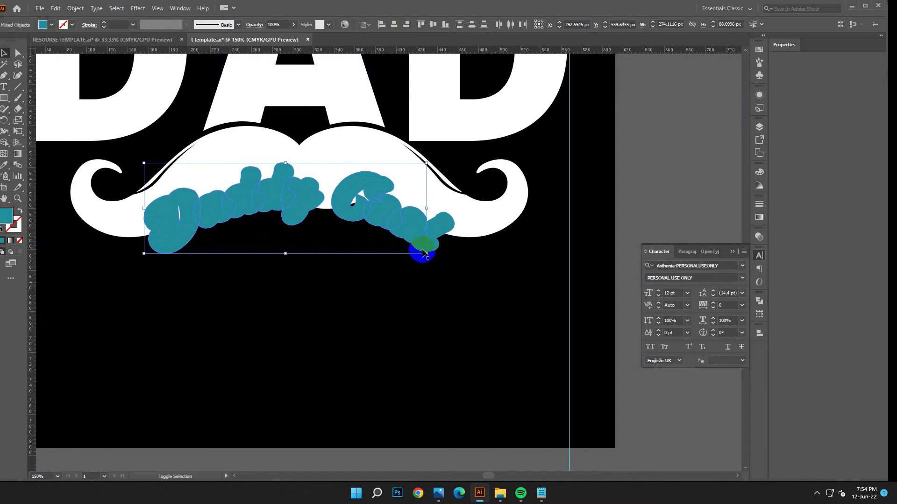
left_click(419, 249, "shift")
left_click(758, 302)
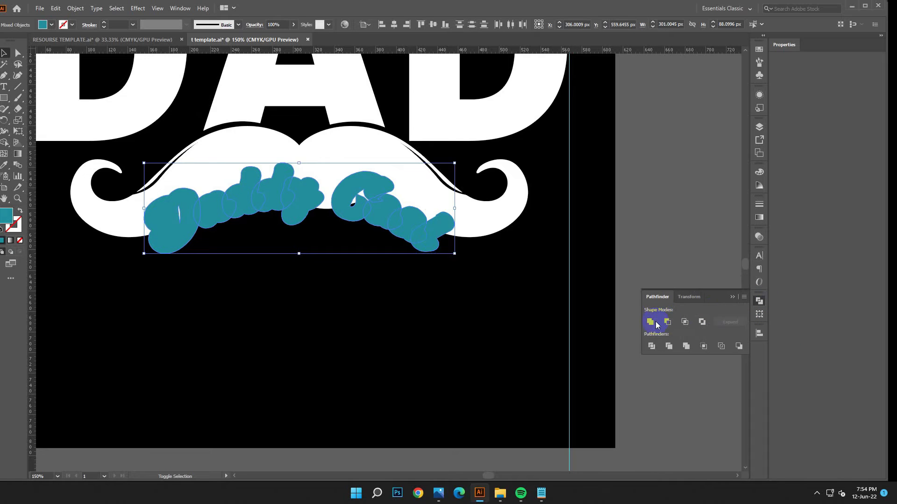
left_click(649, 321)
double_click(2, 216)
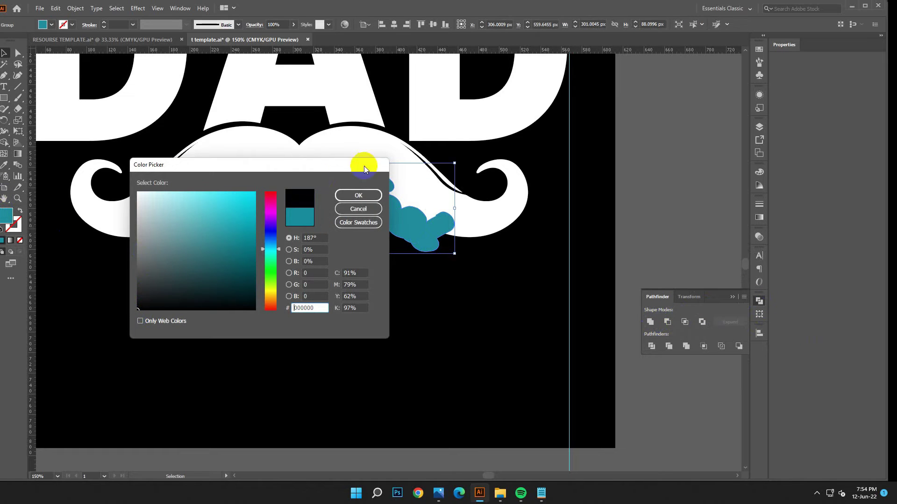
left_click(357, 194)
Divide the moustache with the front lettering and delete the black pieces.
right_click(374, 272)
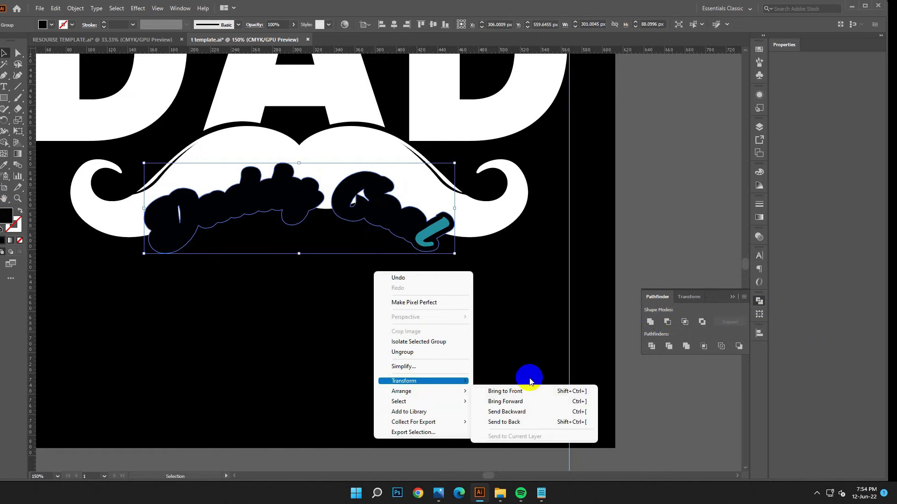
left_click(511, 392)
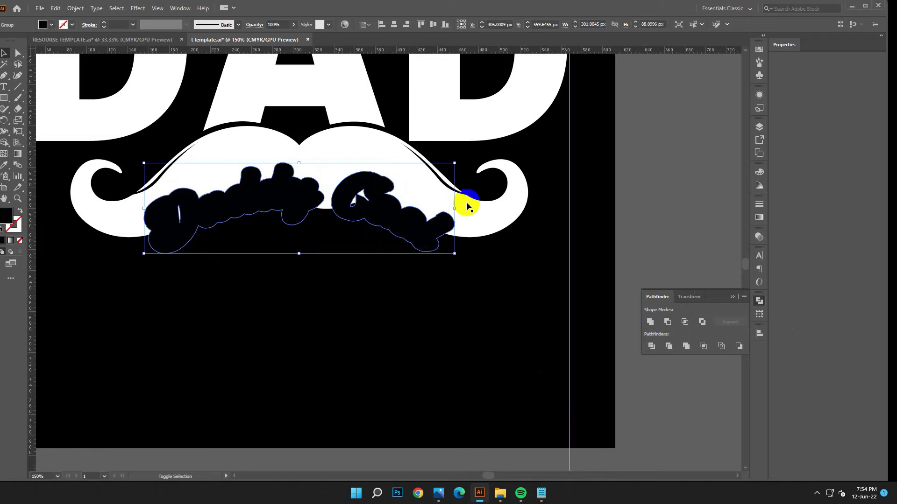
left_click(467, 200, "shift")
left_click(649, 347)
left_click(4, 64)
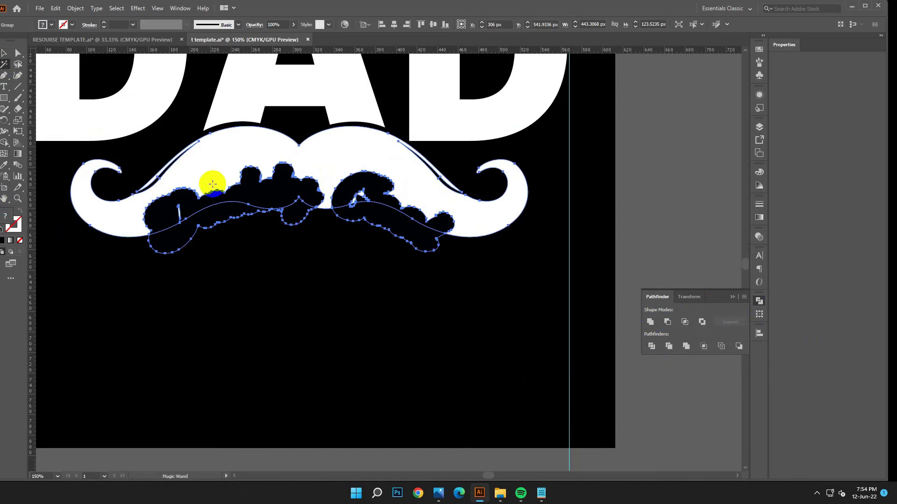
left_click(213, 211)
key("Delete")
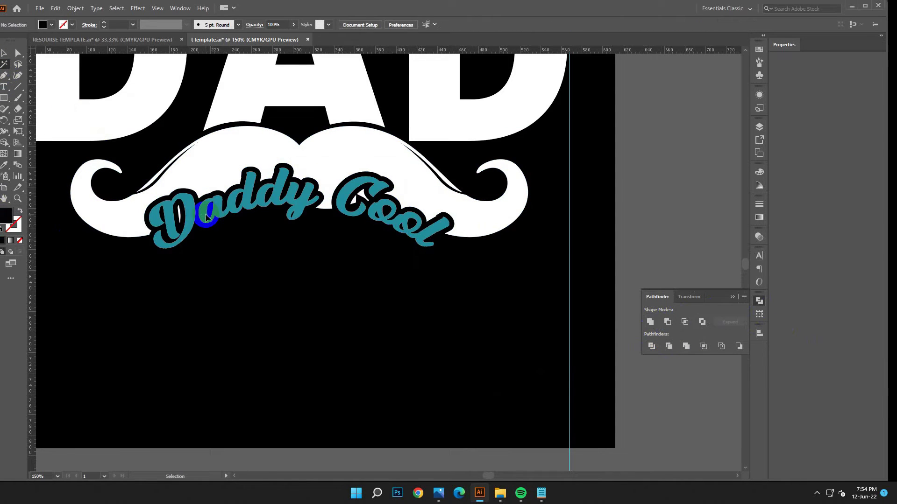
Zoom out to the full layout and open the Character panel for the spare Daddy Cool copy.
key("ctrl+minus")
key("ctrl+minus")
key("ctrl+minus")
scroll(456, 335, "up", 1)
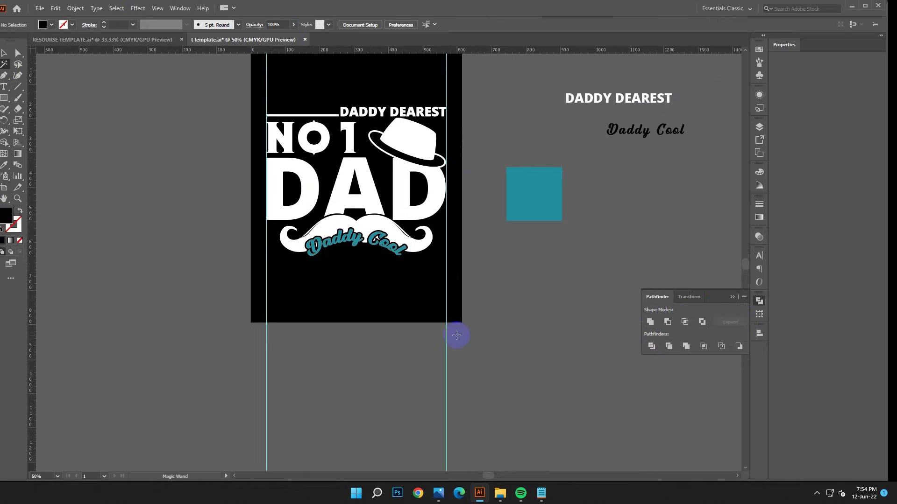
scroll(503, 346, "down", 2)
scroll(506, 345, "up", 1)
scroll(505, 345, "down", 2)
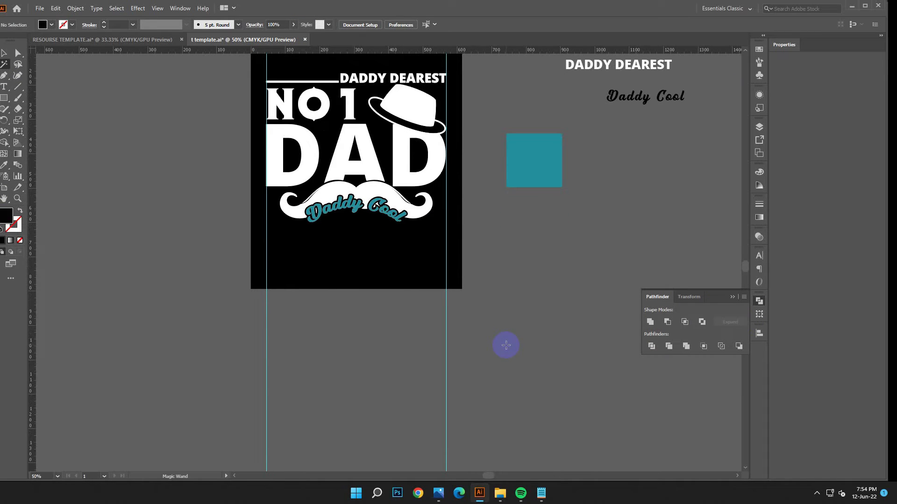
scroll(506, 345, "down", 1)
scroll(505, 345, "up", 1)
scroll(506, 345, "up", 1)
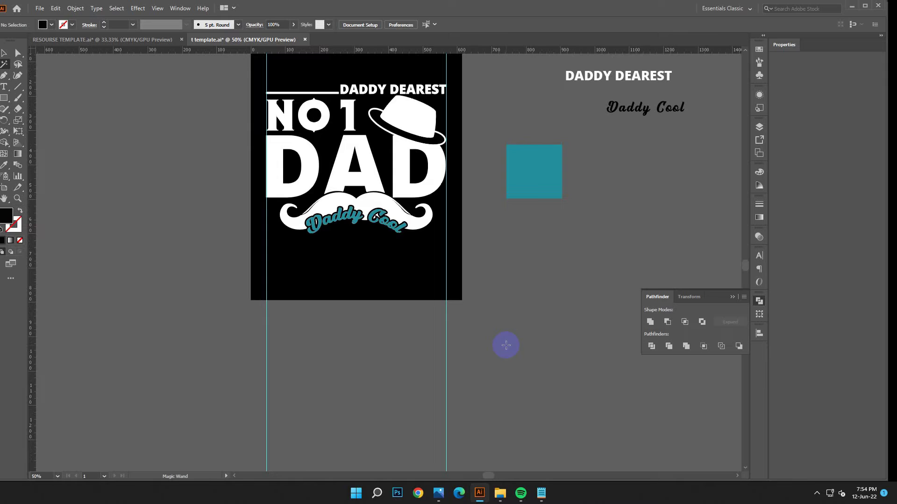
key("ctrl+minus")
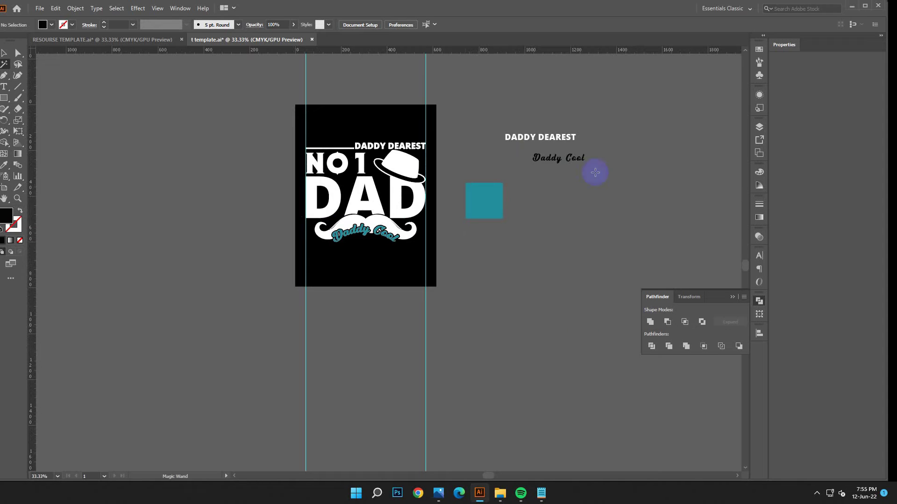
left_click(563, 159)
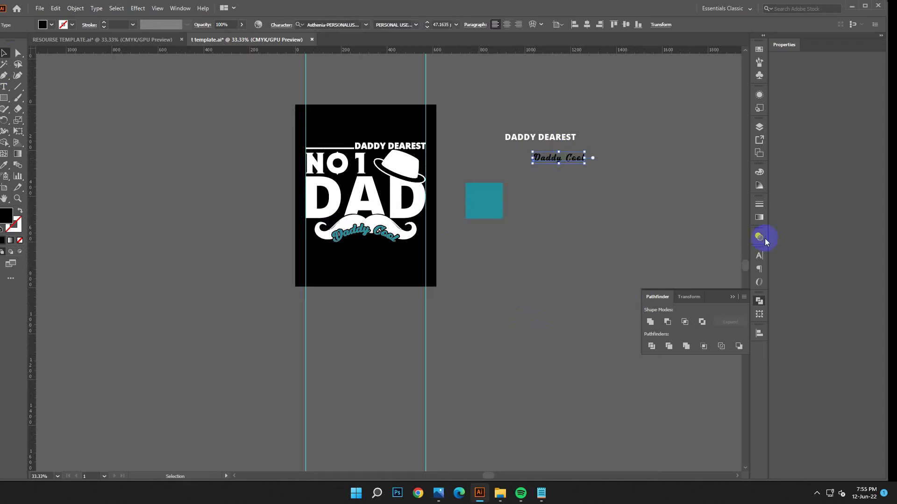
key("ctrl+t")
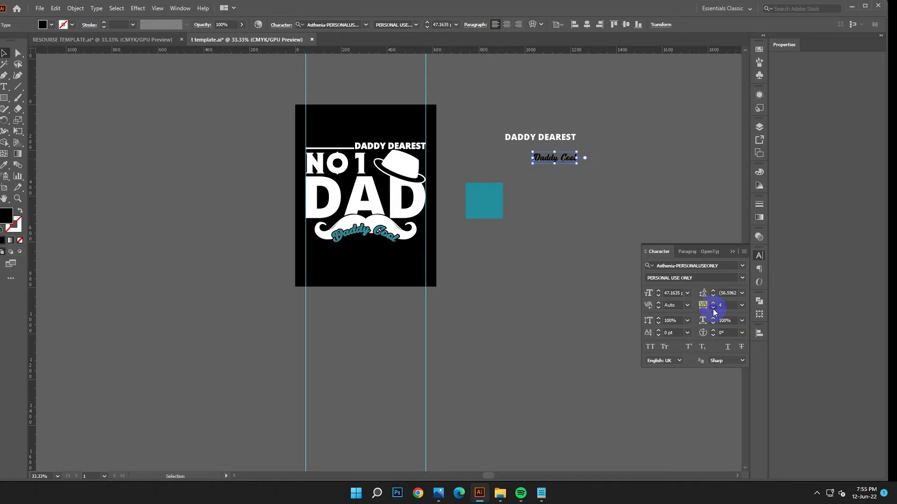
left_click(565, 214)
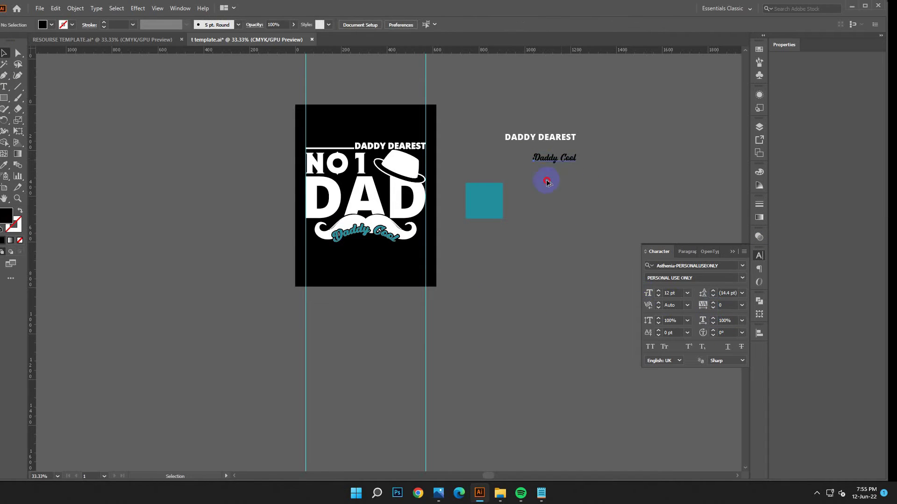
Copy the line 'Top of the pops' from the Notepad notes and minimize Notepad.
left_click(361, 313)
left_click(541, 493)
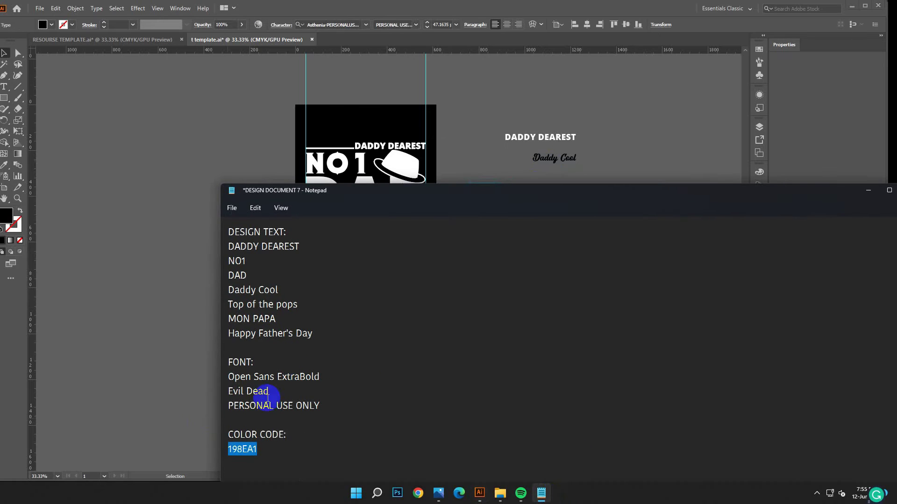
left_click_drag(298, 306, 228, 305)
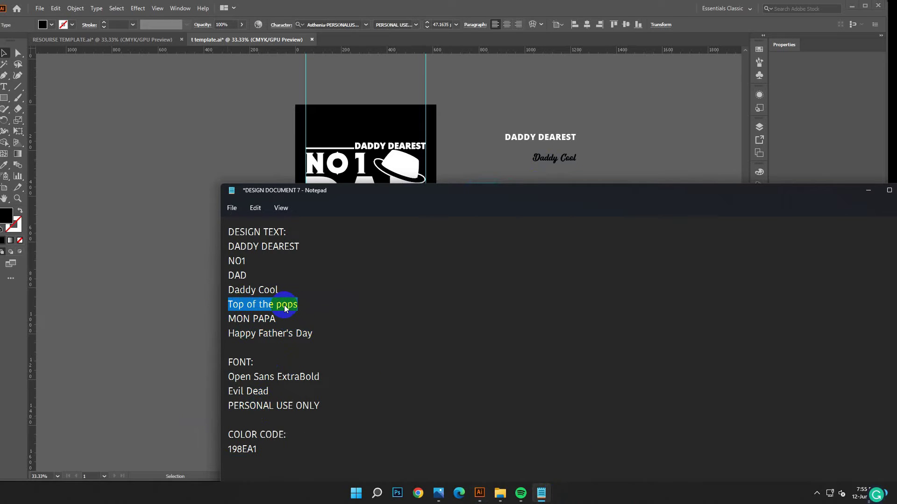
right_click(285, 309)
left_click(307, 169)
left_click(867, 190)
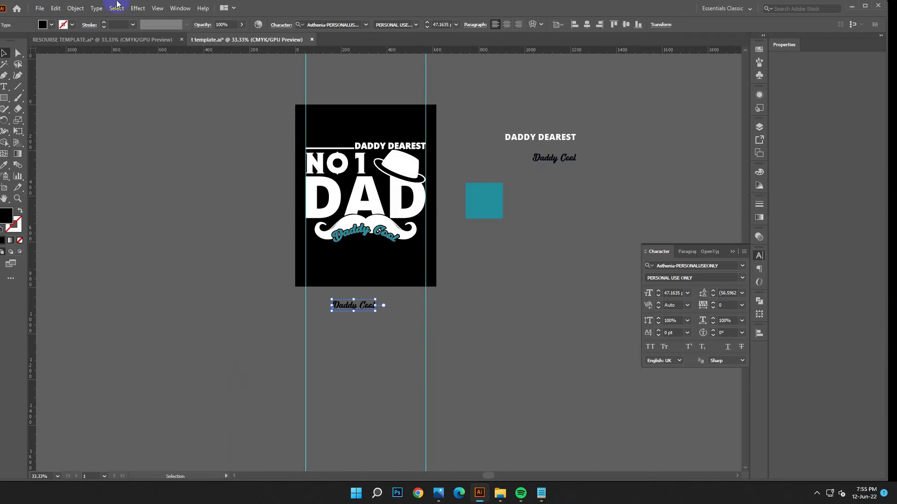
Replace the Daddy Cool copy's words with 'Top of the pops' and eyedrop the teal colour.
triple_click(374, 306)
left_click(54, 8)
left_click(75, 58)
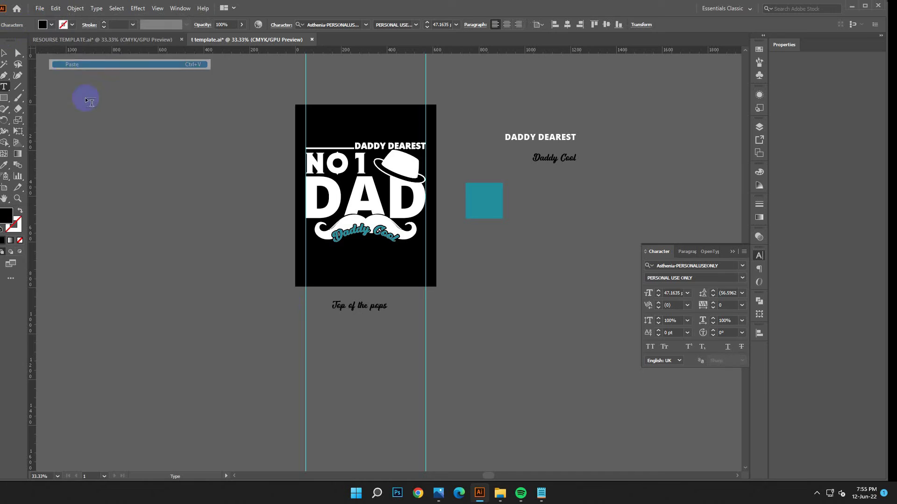
left_click(5, 54)
left_click(4, 165)
left_click(430, 199)
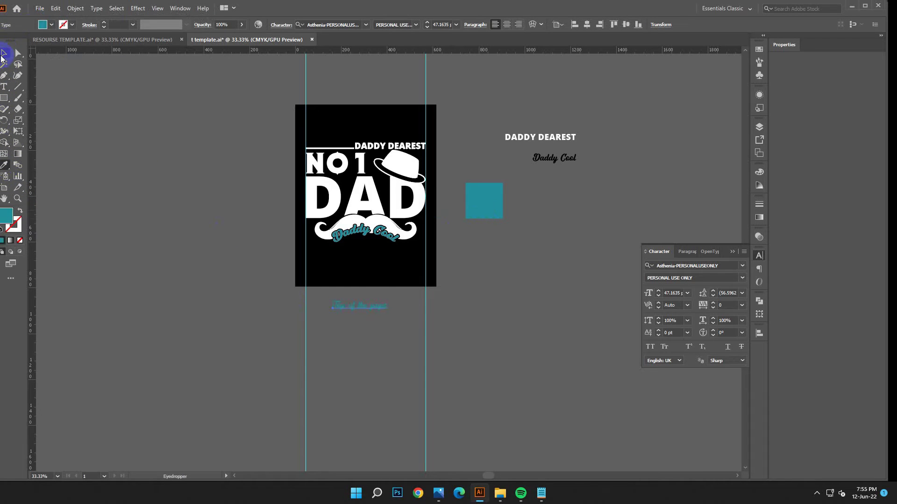
Scale 'Top of the pops' and position it on the artboard just below Daddy Cool.
left_click_drag(390, 313, 496, 334)
left_click_drag(424, 330, 392, 266)
scroll(393, 266, "up", 3)
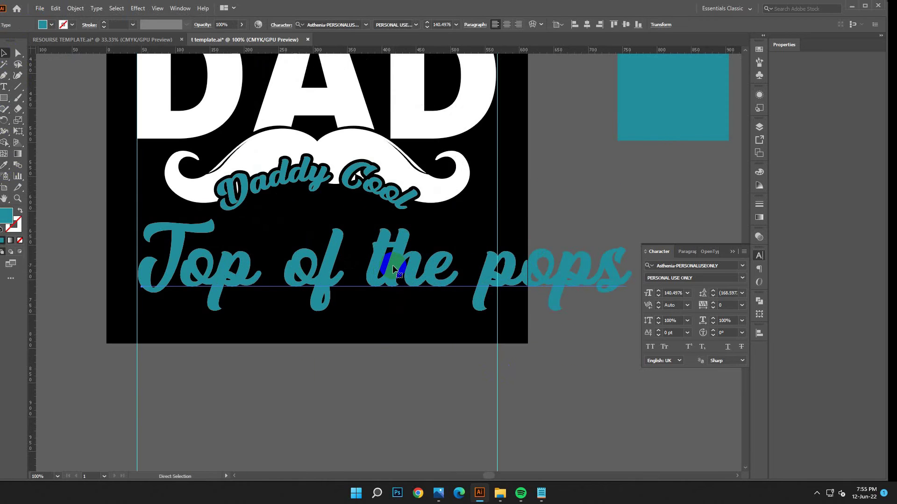
left_click_drag(495, 285, 495, 284)
left_click(679, 275)
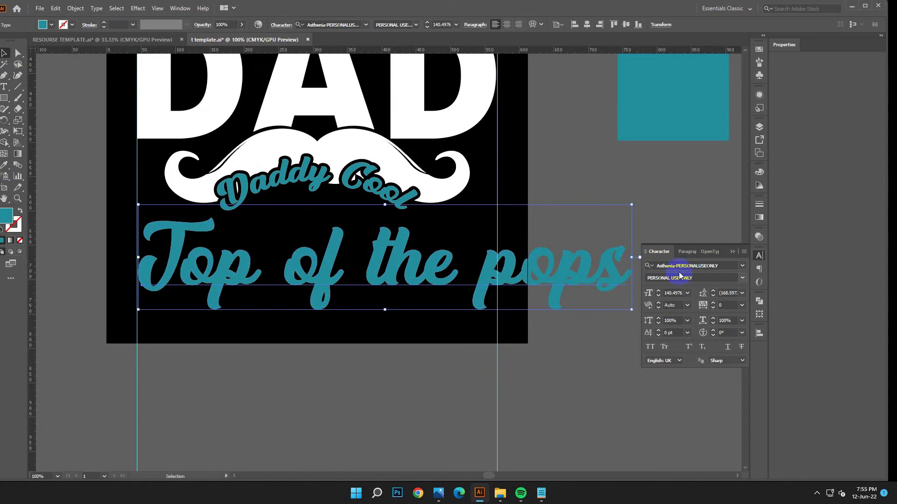
left_click_drag(636, 314, 499, 329)
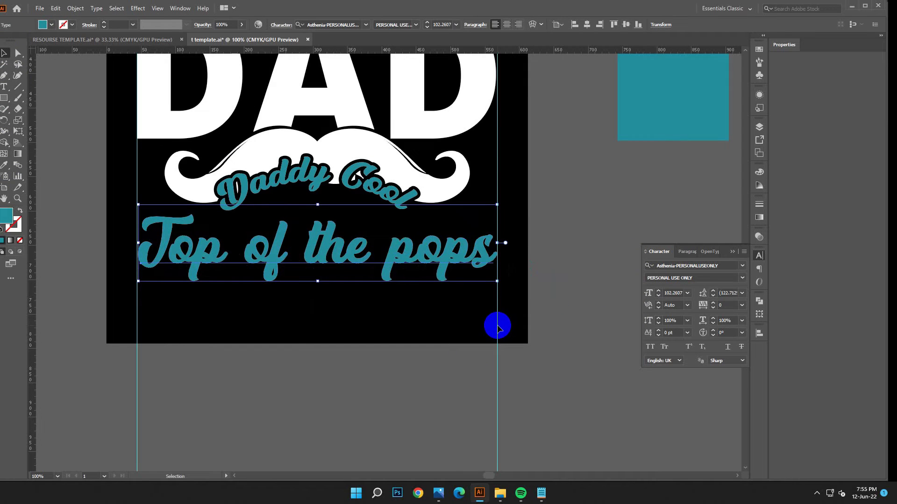
key("shift+Up")
key("shift+Up")
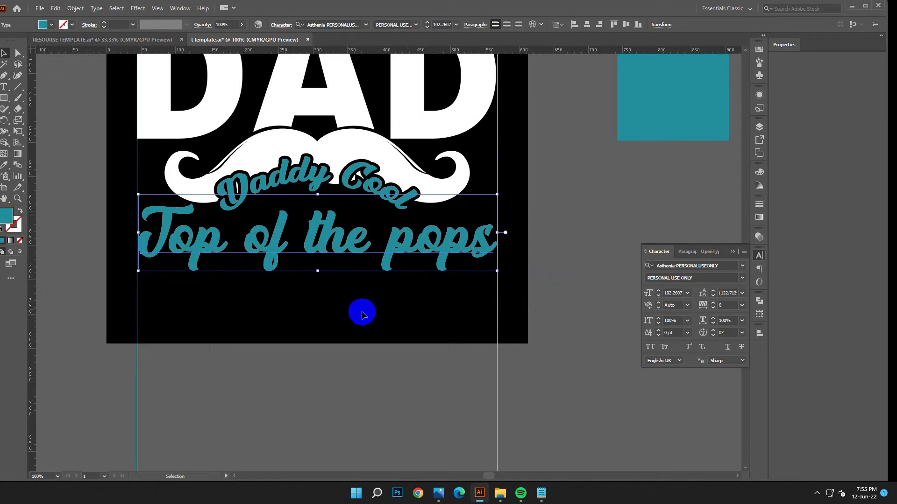
key("Down")
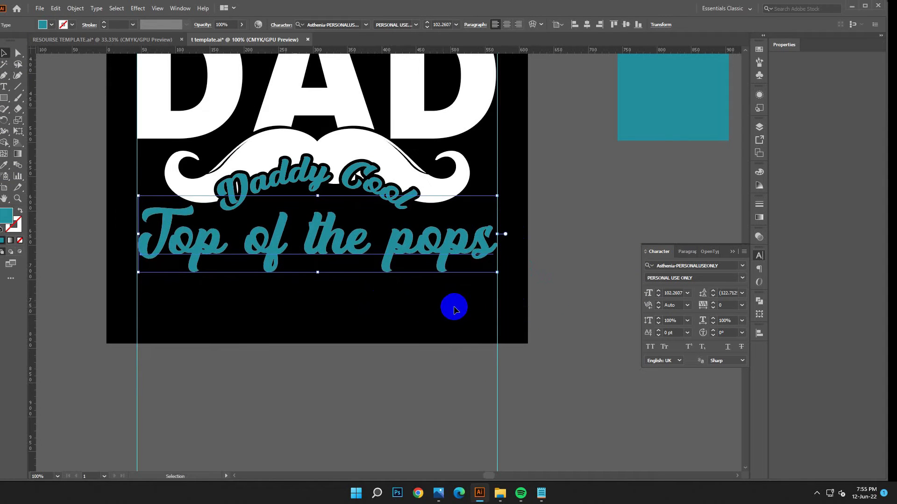
left_click(453, 309)
scroll(495, 320, "up", 2)
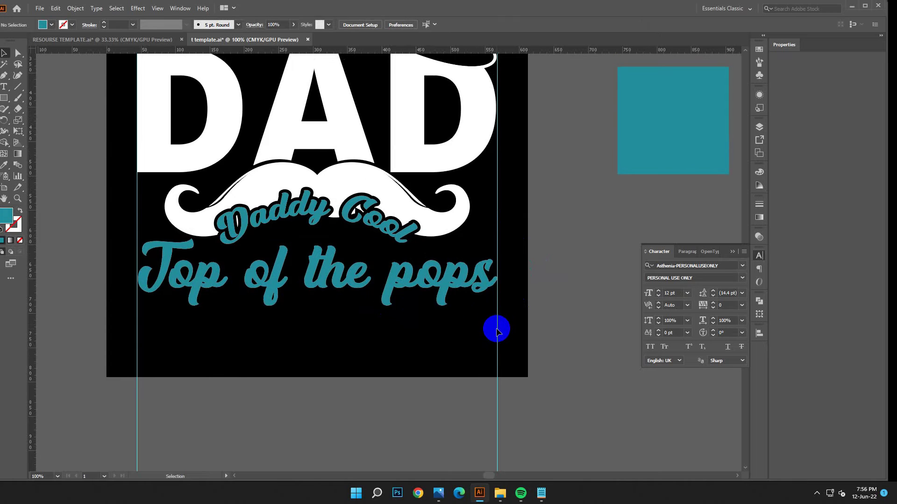
scroll(496, 331, "up", 1)
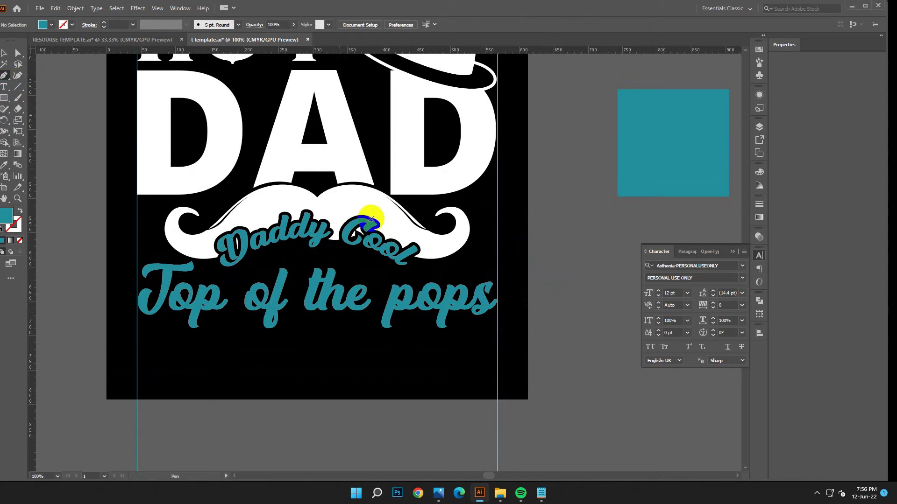
Toggle smart guides and zoom in on the Daddy Cool lettering.
left_click(158, 8)
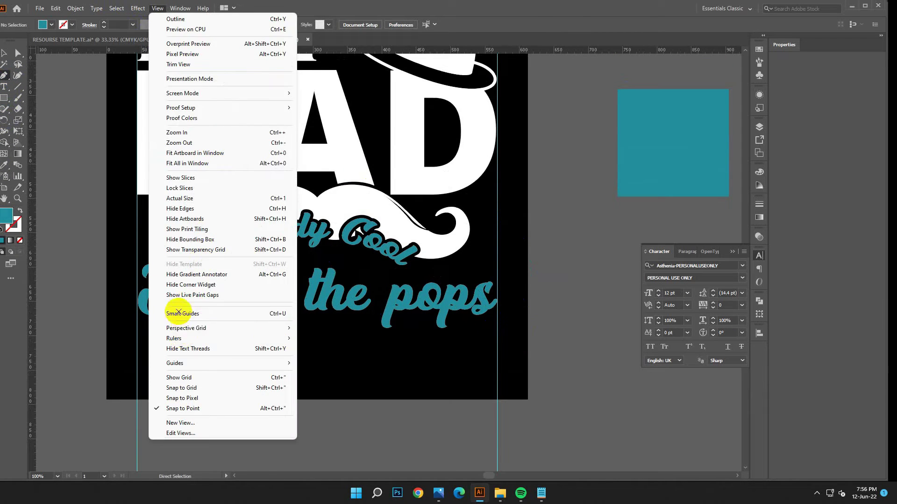
left_click(176, 313)
key("p")
key("ctrl+plus")
key("ctrl+plus")
left_click_drag(294, 333, 416, 276)
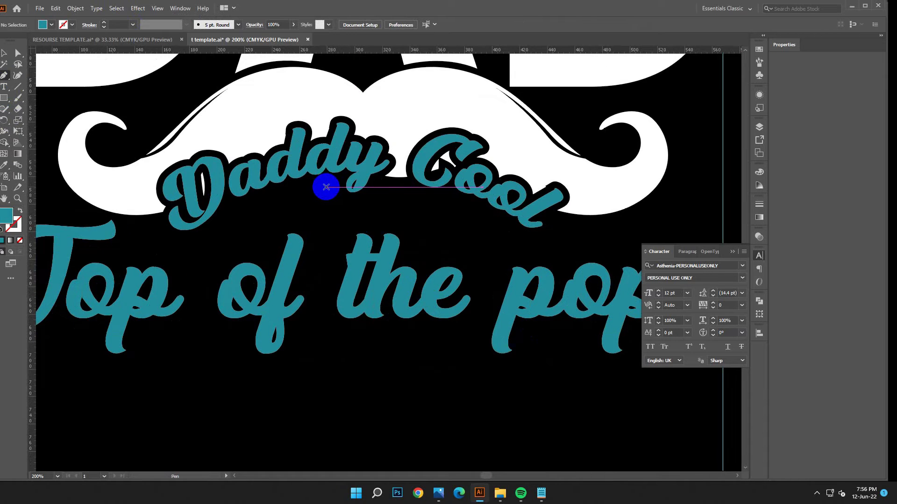
Draw a curved swoosh shape beneath Daddy and fill it with the moustache's white.
left_click(313, 187)
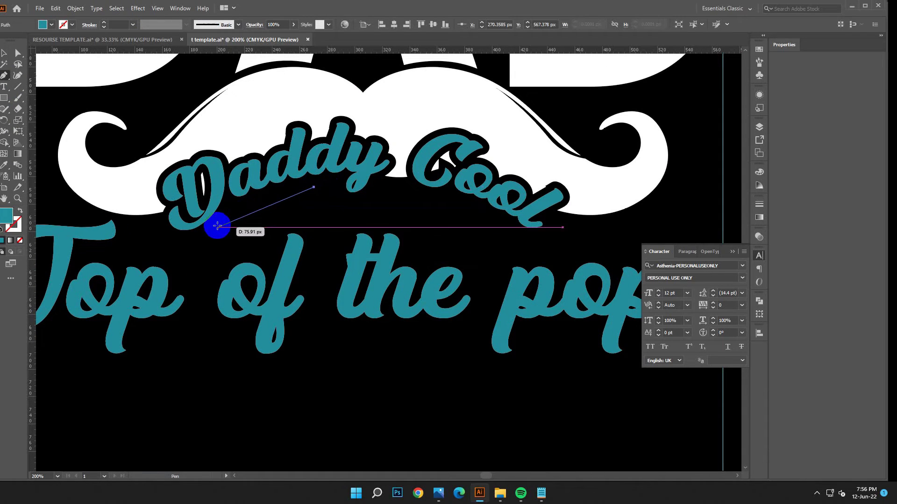
left_click_drag(221, 217, 190, 241)
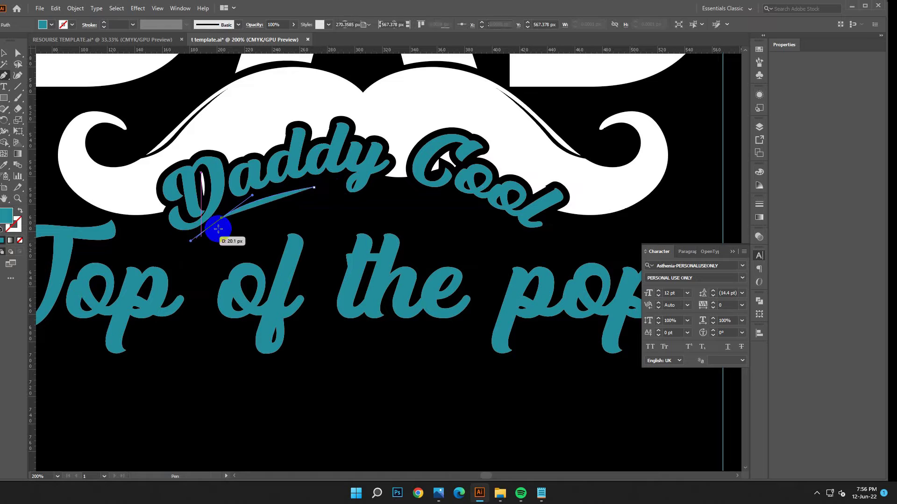
left_click(315, 197)
left_click_drag(316, 199, 359, 193)
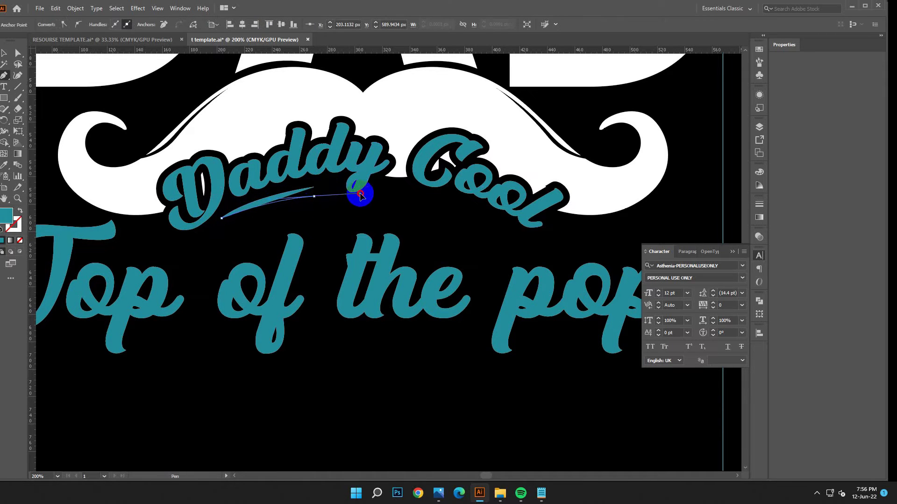
left_click(314, 197)
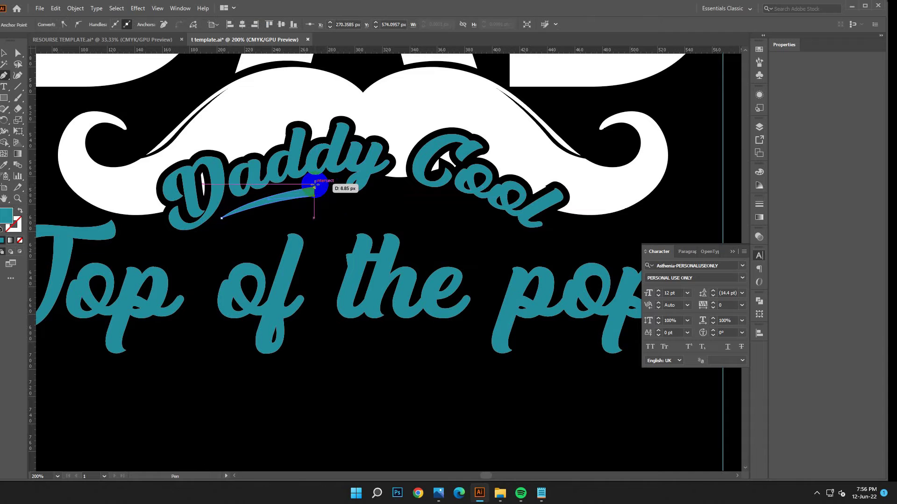
left_click(5, 165)
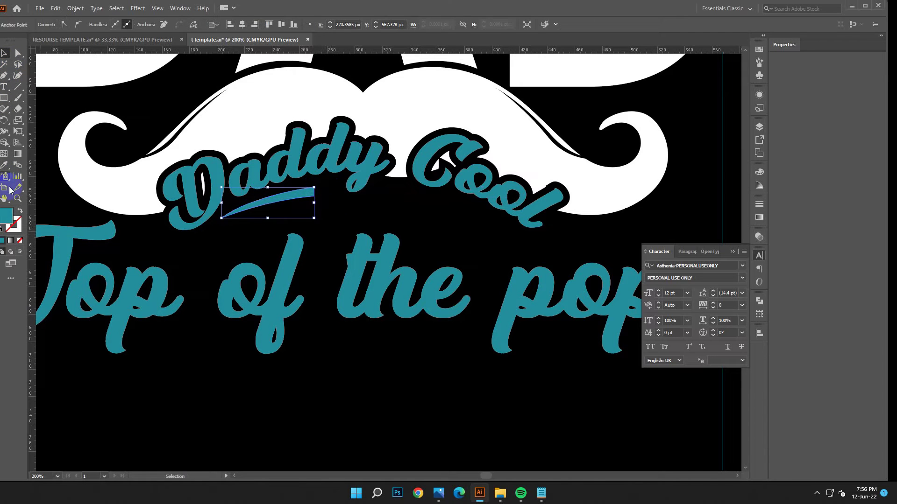
left_click(250, 140)
Nudge the white swoosh slightly to the right, then deselect it.
key("v")
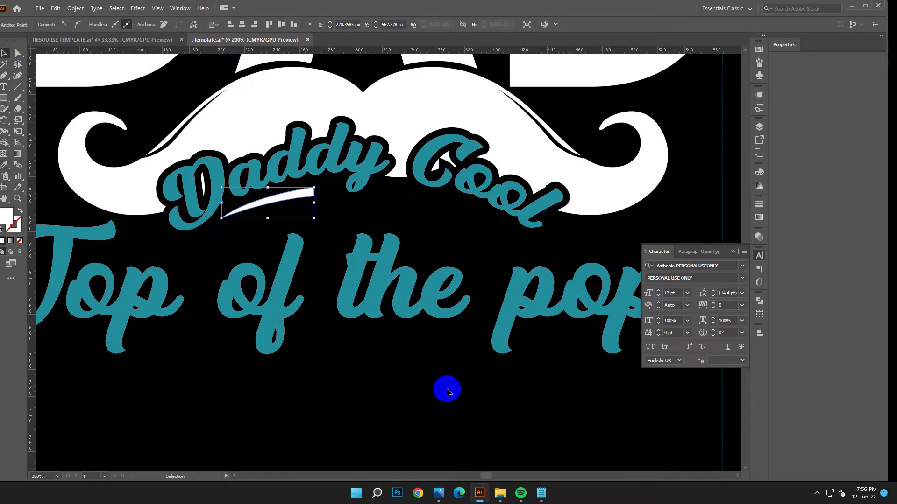
left_click(403, 405)
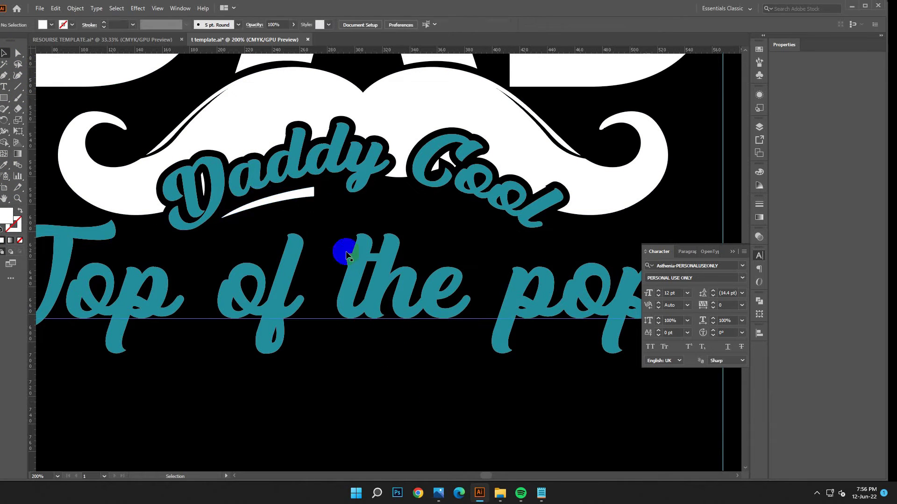
left_click(310, 197)
key("Right")
key("Right")
key("Right")
key("Right")
key("Right")
key("Right")
key("Right")
key("Right")
key("Right")
key("Up")
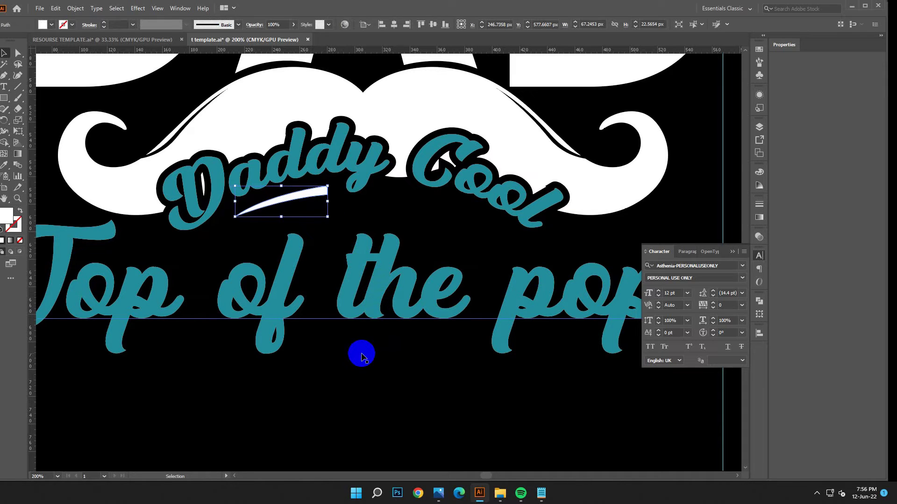
left_click(417, 376)
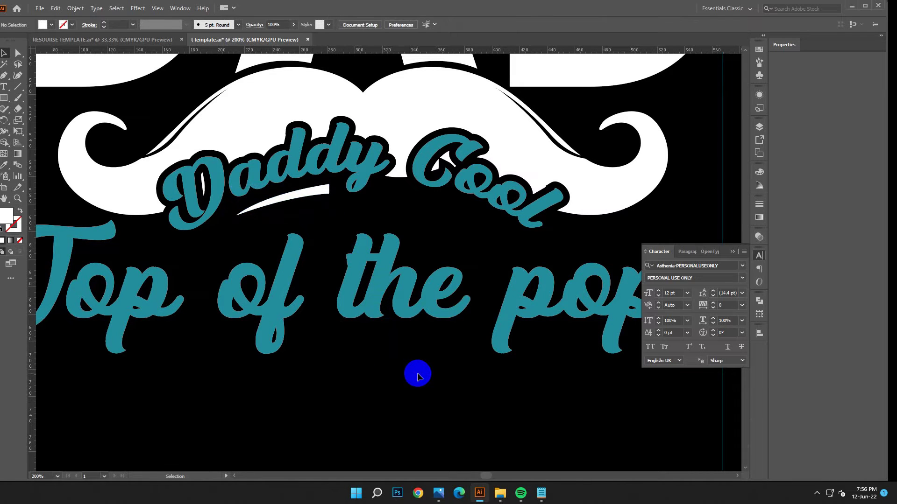
Make a mirrored copy of the white swoosh with Transform > Reflect.
left_click(311, 191)
right_click(311, 190)
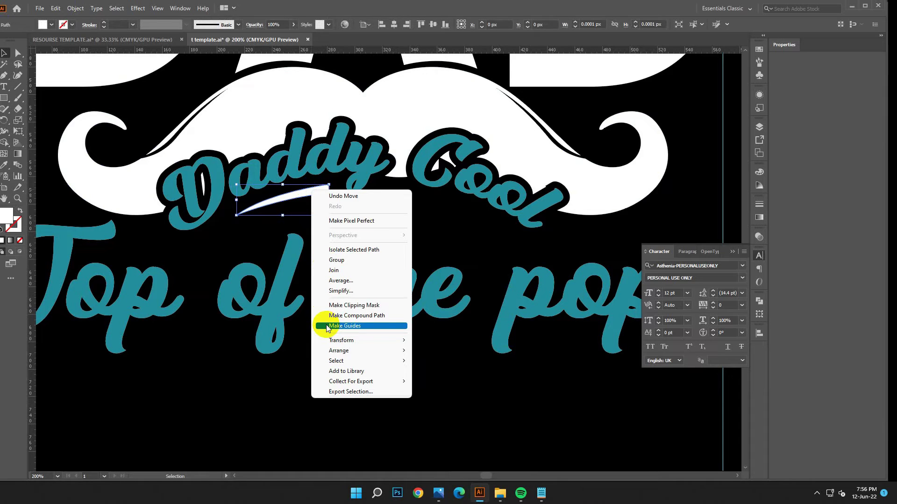
left_click(344, 326)
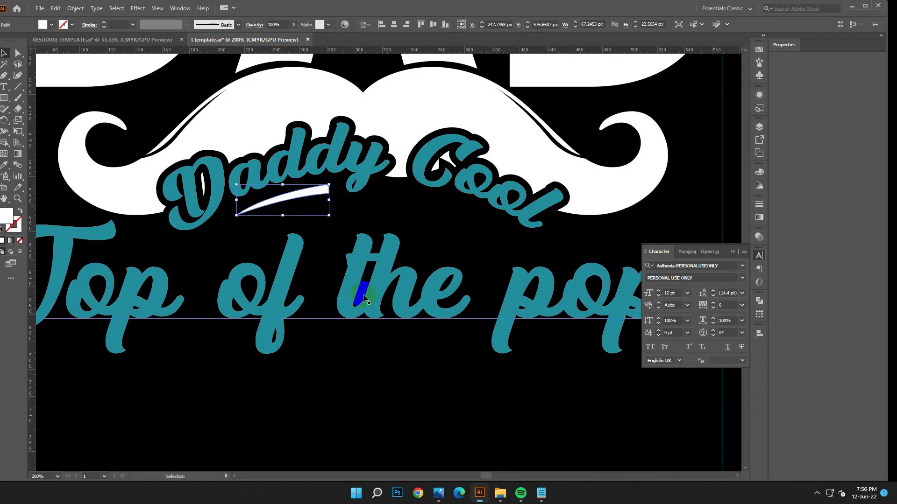
right_click(308, 205)
mouse_move(338, 345)
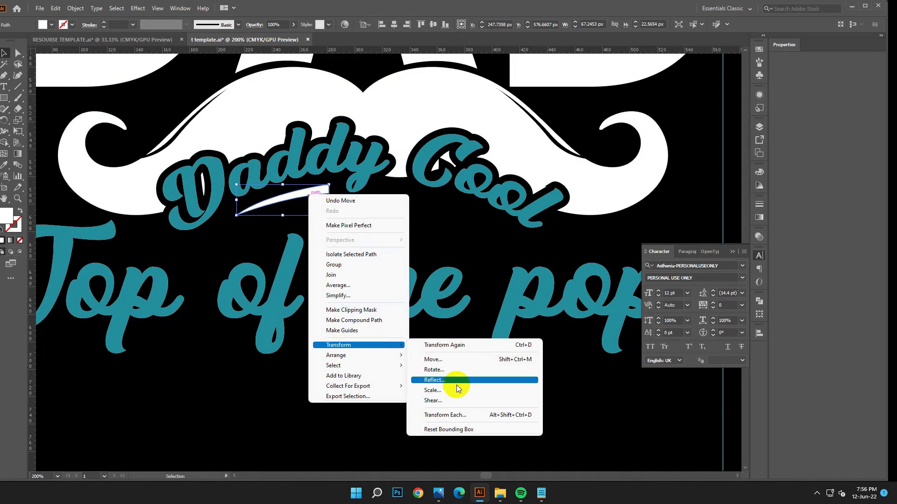
left_click(456, 385)
left_click(591, 341)
Undo an accidental move, then slide the mirrored swoosh right beneath Cool.
left_click_drag(312, 219, 345, 219)
left_click(75, 8)
mouse_move(55, 7)
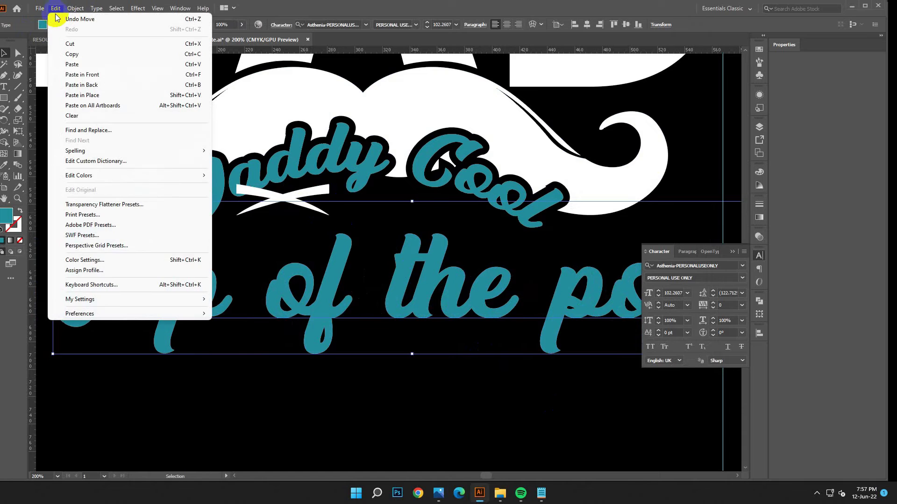
left_click(60, 20)
left_click_drag(286, 200, 434, 209)
left_click(464, 401)
Zoom out to review the completed white arc and the whole artboard.
key("ctrl+minus")
key("ctrl+minus")
key("ctrl+minus")
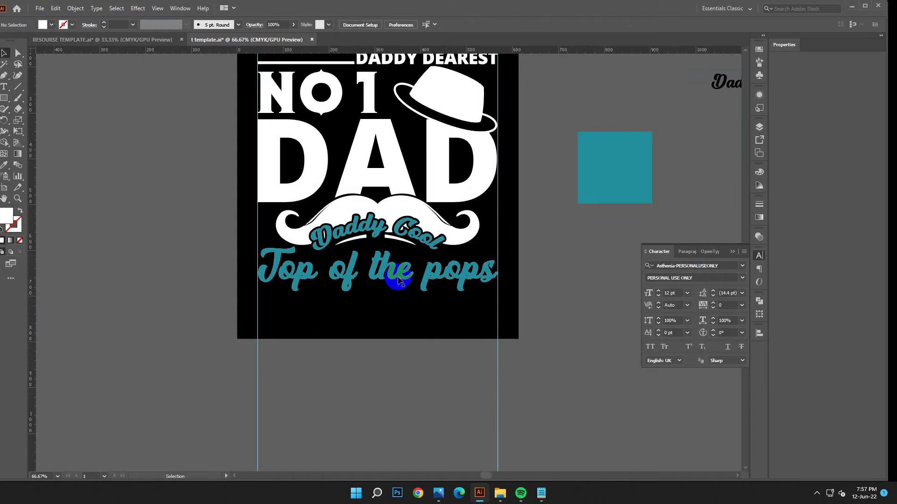
left_click(398, 280)
left_click(550, 371)
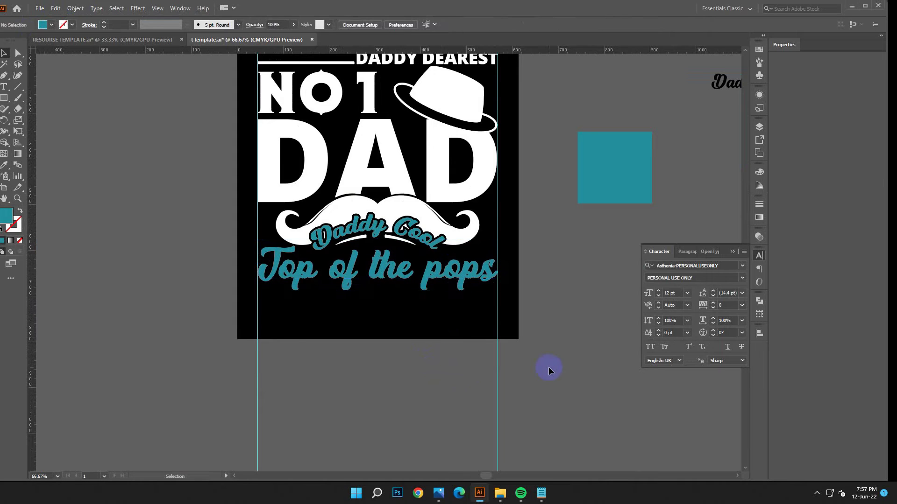
left_click(353, 241)
left_click(521, 340)
left_click(496, 364)
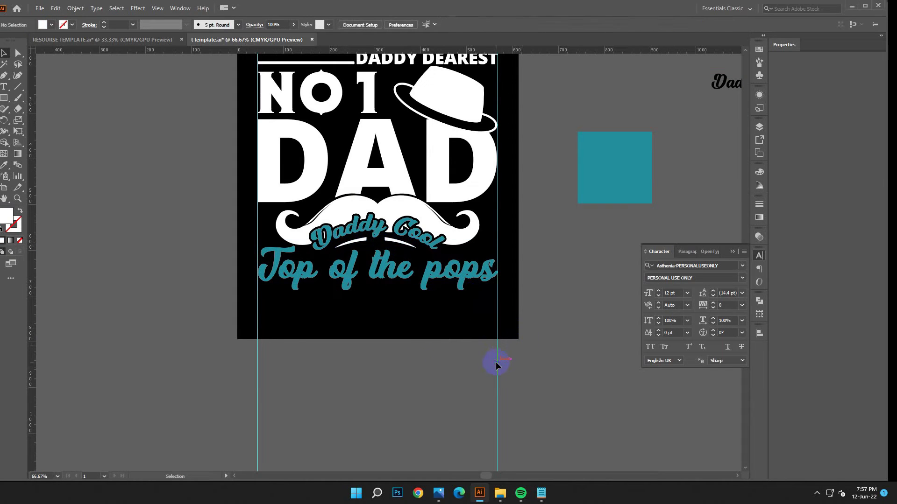
key("ctrl+minus")
scroll(435, 333, "down", 1)
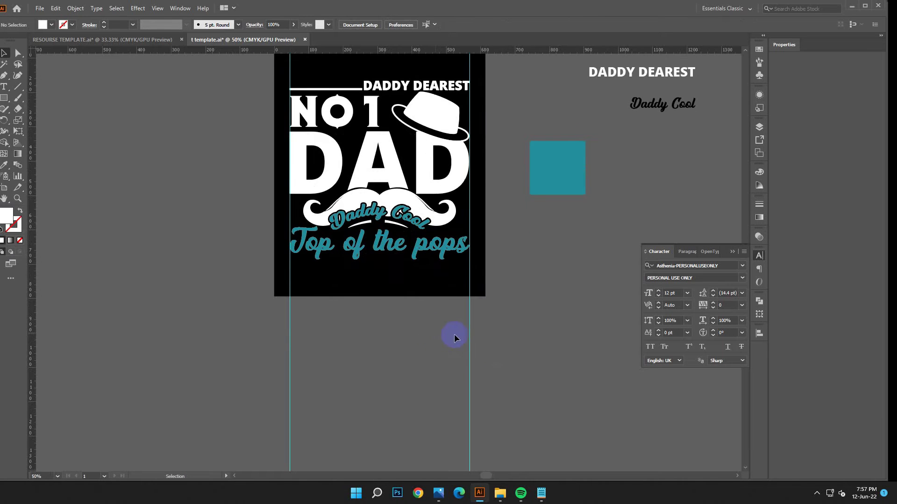
scroll(469, 337, "down", 1)
scroll(472, 333, "up", 1)
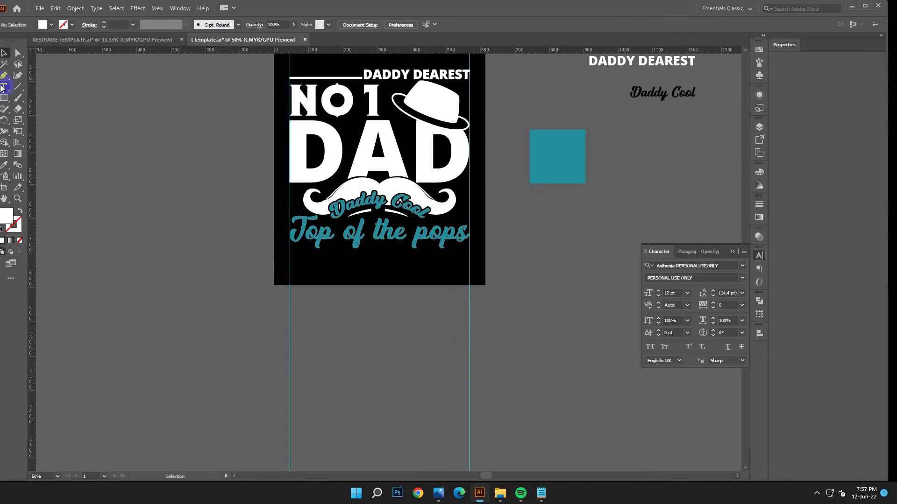
Draw a thin rectangle bar beneath Top of the pops.
left_click(294, 247)
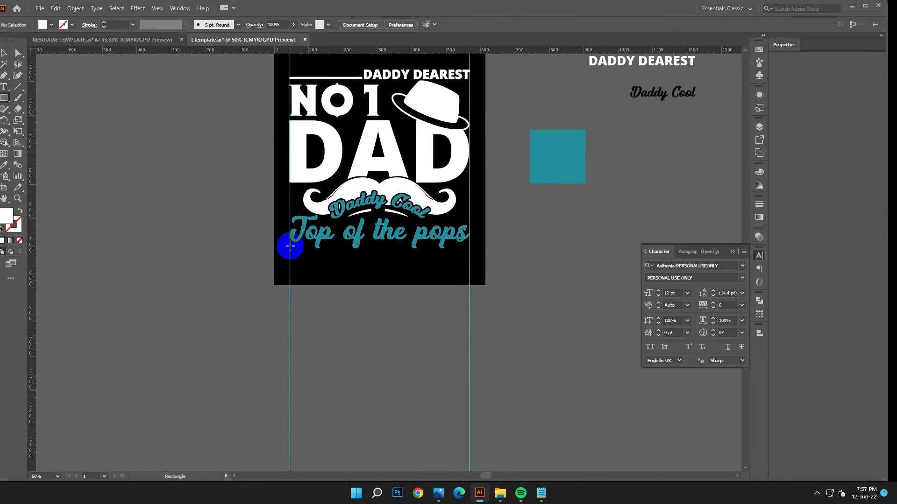
left_click_drag(290, 246, 469, 251)
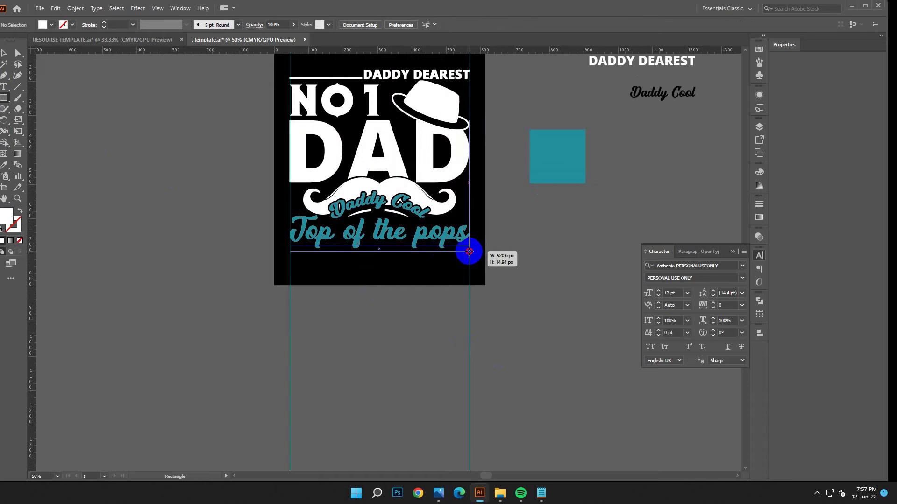
left_click(4, 53)
Bring Top of the pops in front of the bar and group them.
left_click(362, 231)
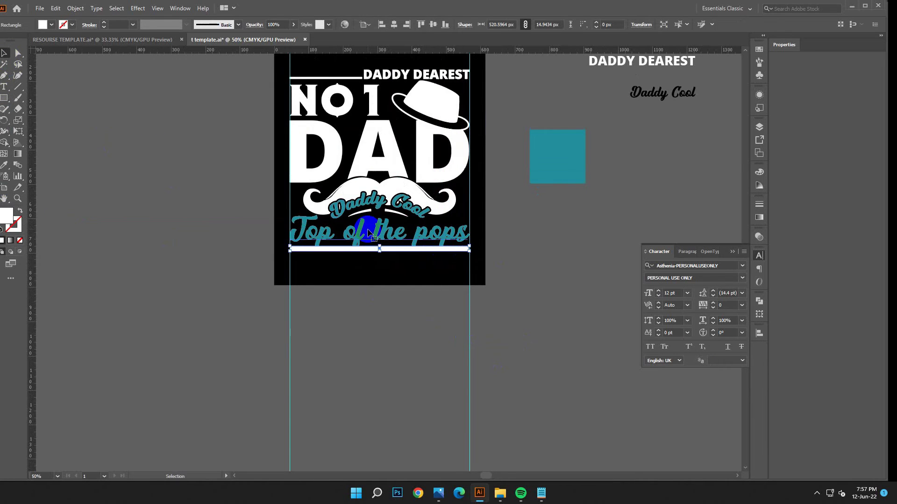
right_click(368, 230)
left_click(548, 379)
right_click(509, 252)
left_click(548, 315)
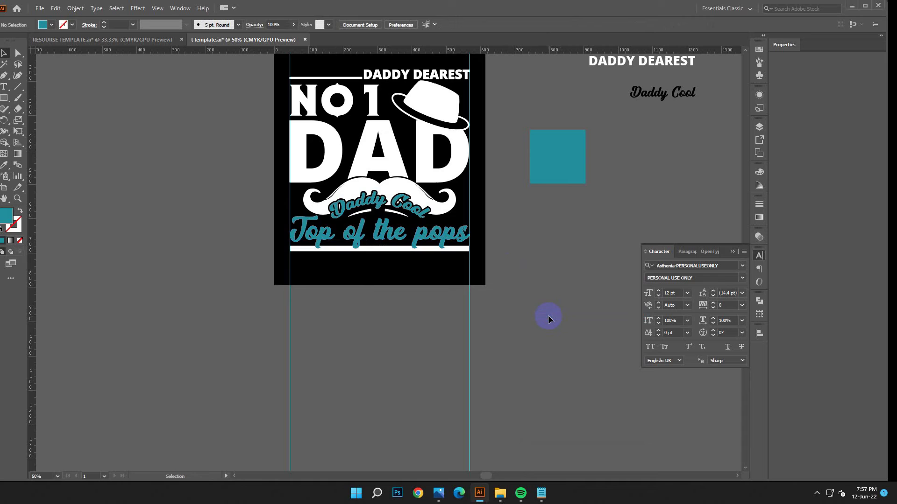
key("ctrl+plus")
scroll(454, 330, "right", 1)
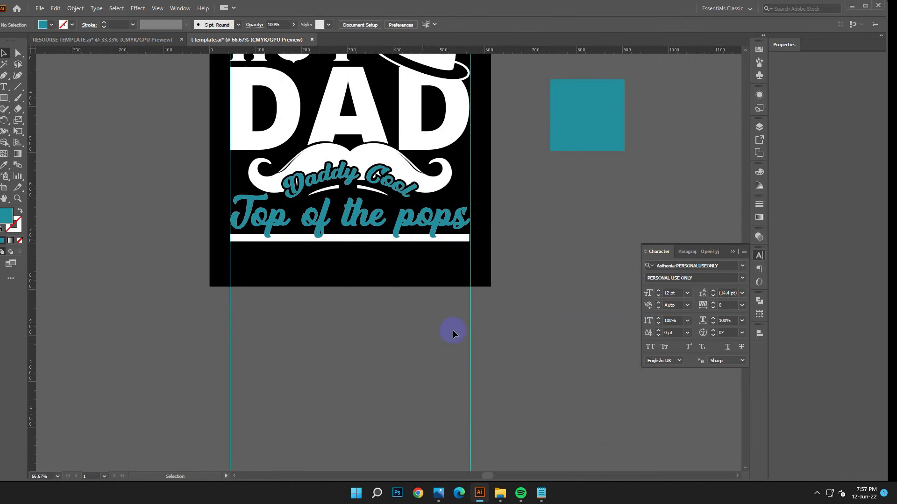
scroll(455, 330, "up", 1)
Apply a 5 px Offset Path to the Top of the pops group.
left_click(323, 273)
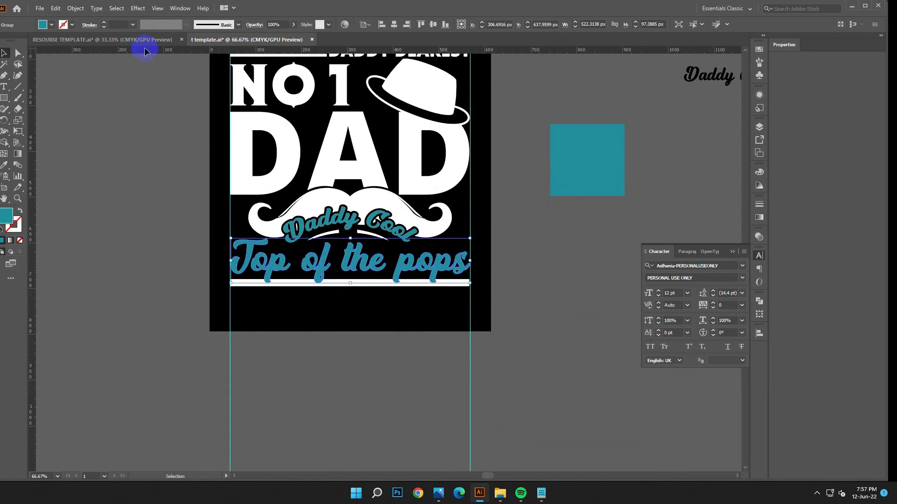
left_click(76, 8)
left_click(221, 273)
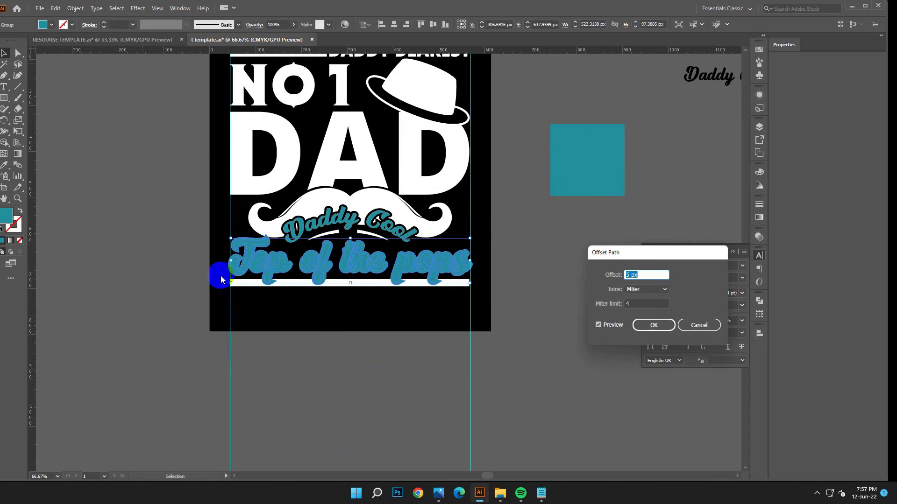
key("Down")
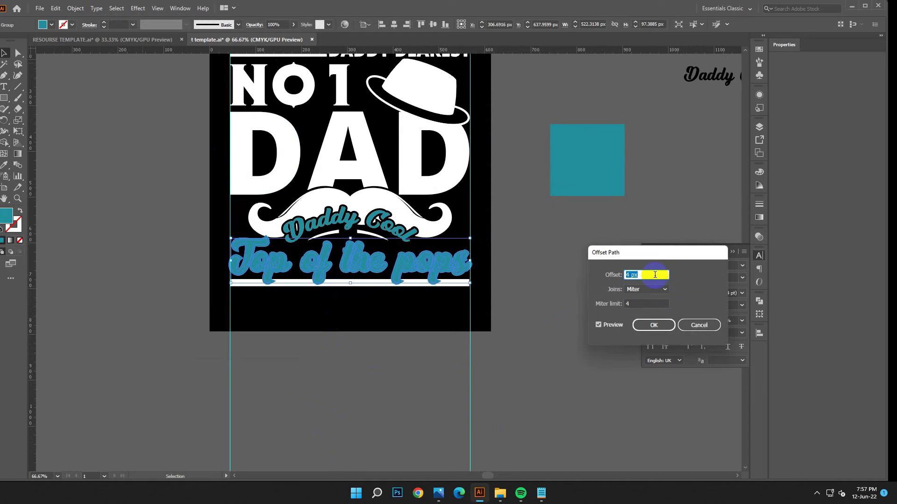
key("Up")
left_click(650, 326)
left_click(486, 356)
Zoom in on the text and select the offset shape of 'Top'.
key("ctrl+plus")
key("ctrl+plus")
left_click_drag(511, 378, 326, 198)
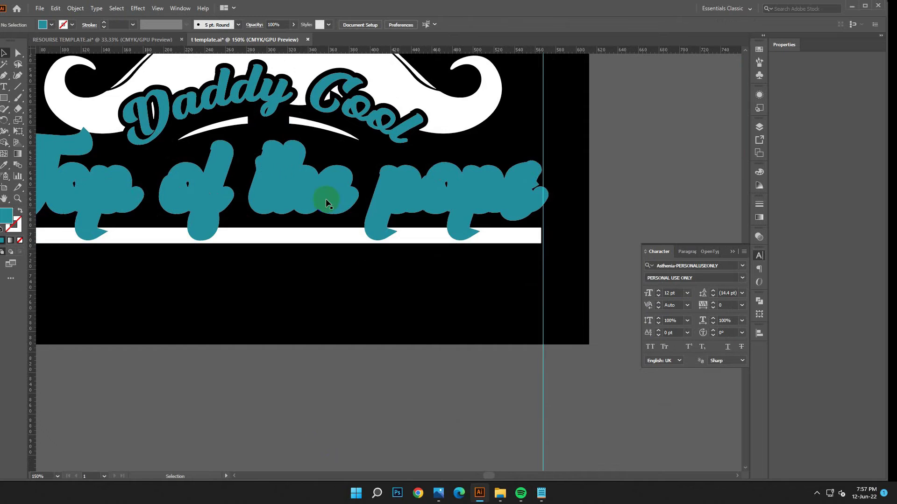
right_click(326, 198)
key("Escape")
left_click_drag(370, 324, 516, 306)
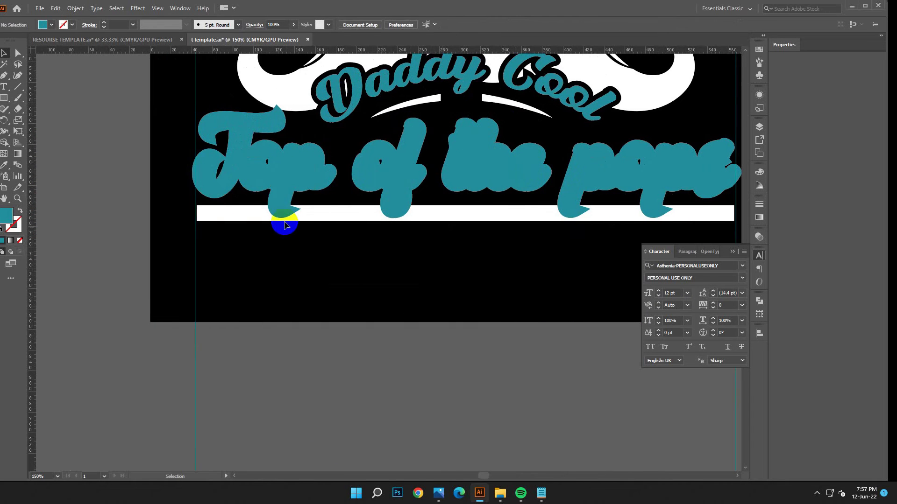
left_click(285, 219)
left_click(218, 200, "shift")
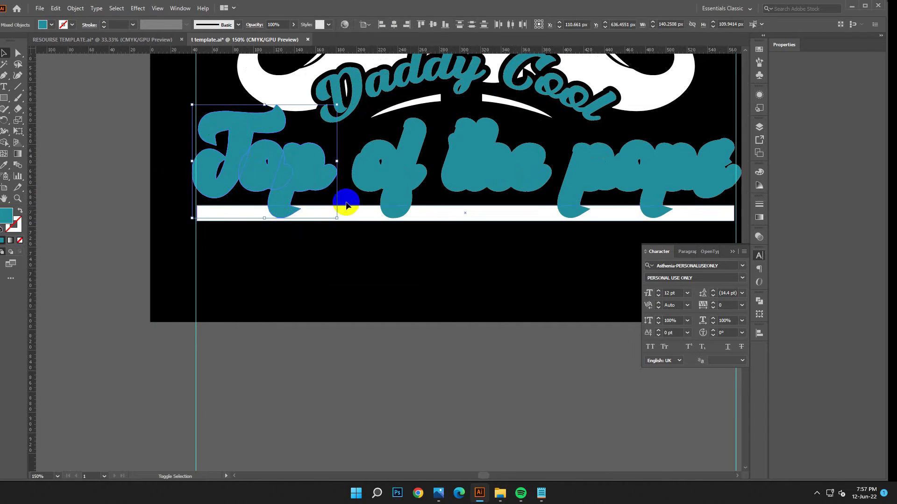
Add the offset shapes of 'of', 'the' and 'pops' to the selection.
left_click(414, 218, "shift")
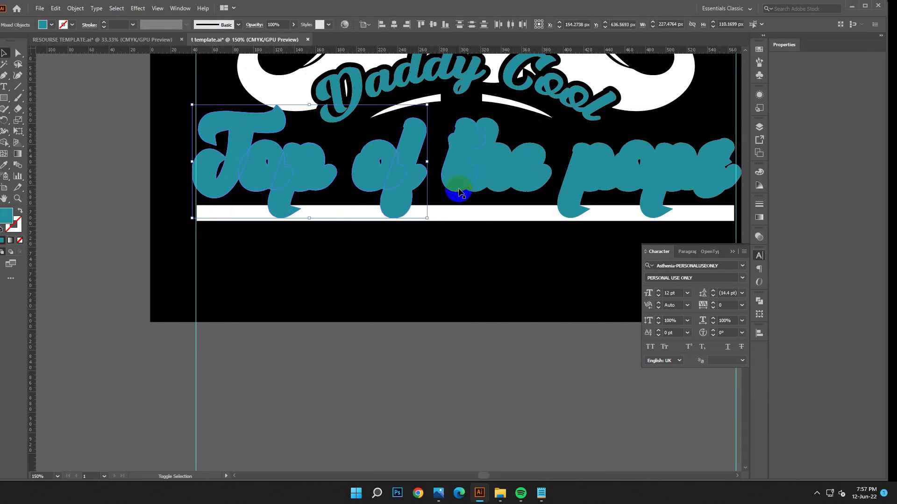
left_click(542, 200, "shift")
left_click(577, 220, "shift")
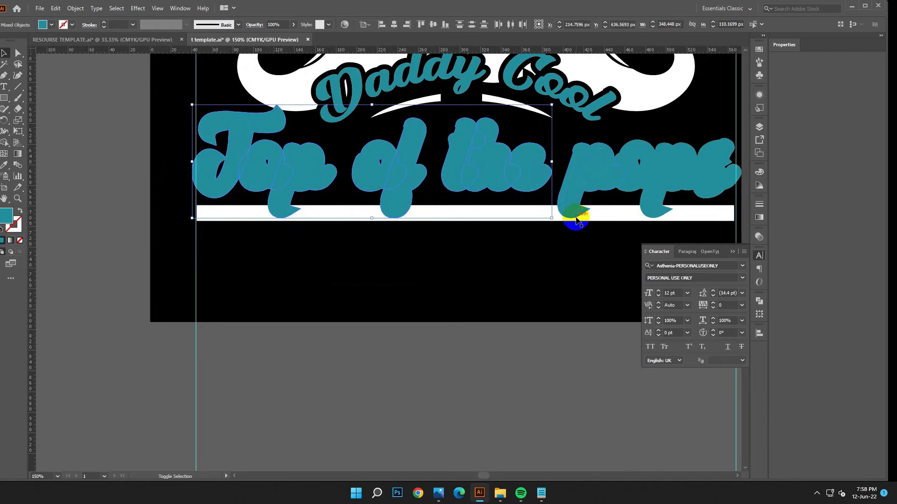
left_click(648, 215, "shift")
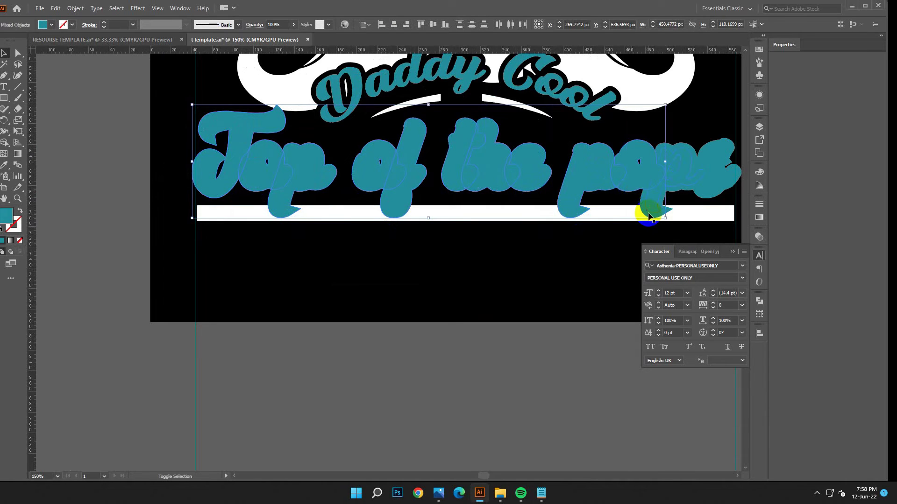
scroll(609, 275, "right", 5)
left_click(488, 196, "shift")
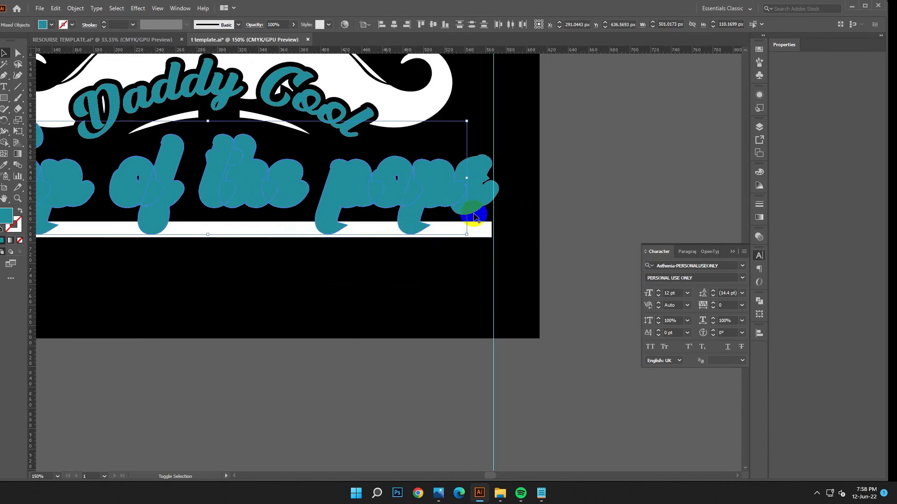
Unite the offset letter shapes into one and fill it black.
left_click(760, 303)
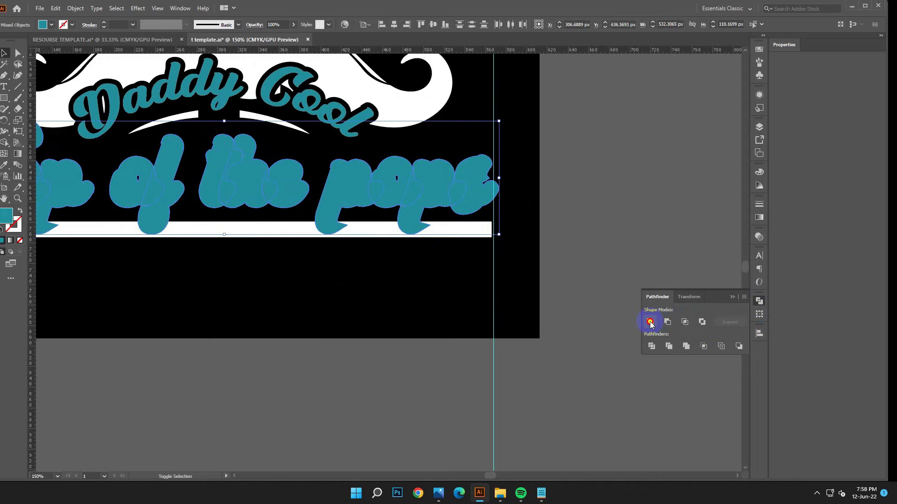
left_click(650, 322)
double_click(11, 216)
left_click(140, 307)
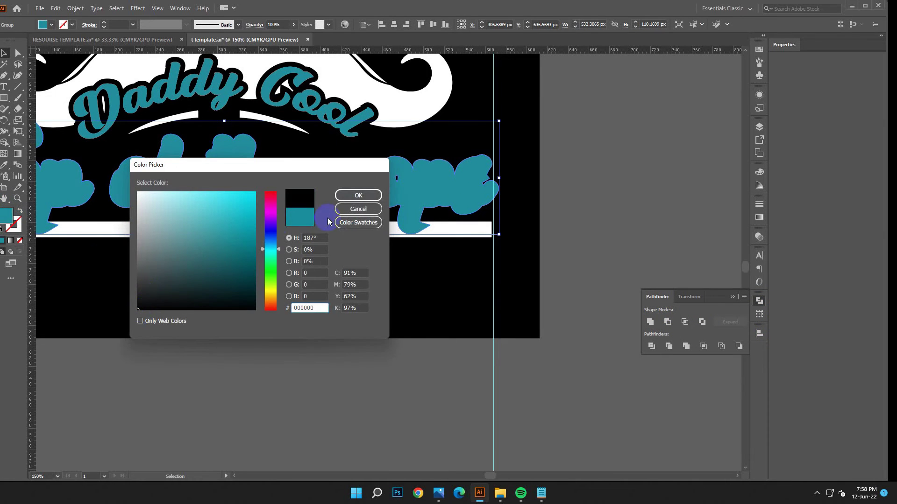
left_click(356, 194)
Bring the black lettering outline in front of everything.
left_click_drag(370, 321, 478, 363)
right_click(466, 361)
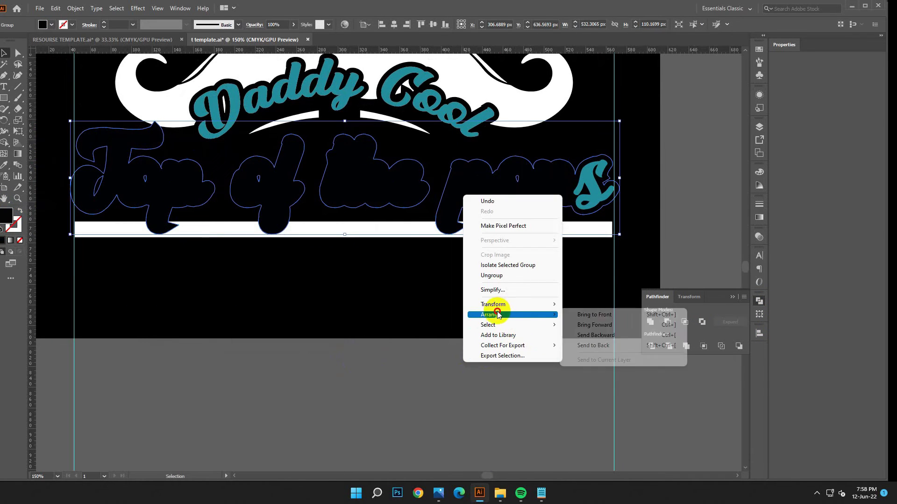
left_click(584, 314)
left_click(331, 234, "shift")
left_click(345, 237, "shift")
left_click(374, 283)
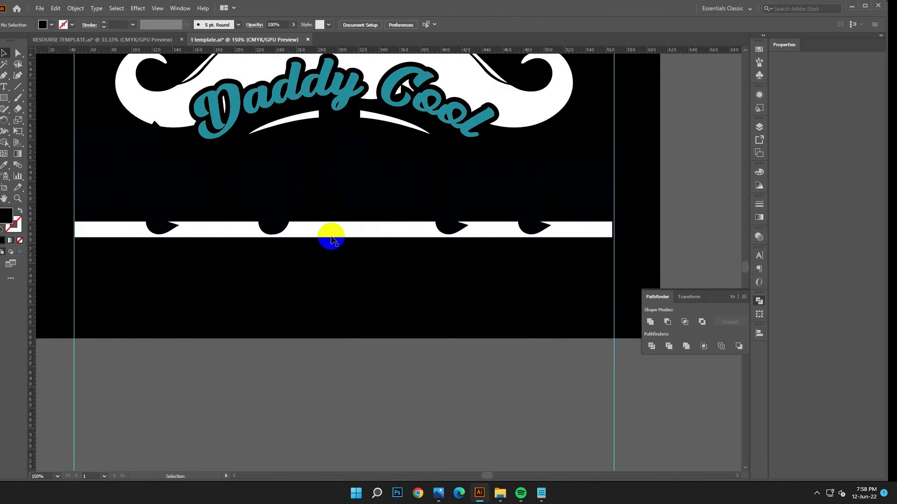
Divide the white bar with the lettering using Pathfinder Divide, then zoom out.
left_click(329, 199)
left_click(344, 233, "shift")
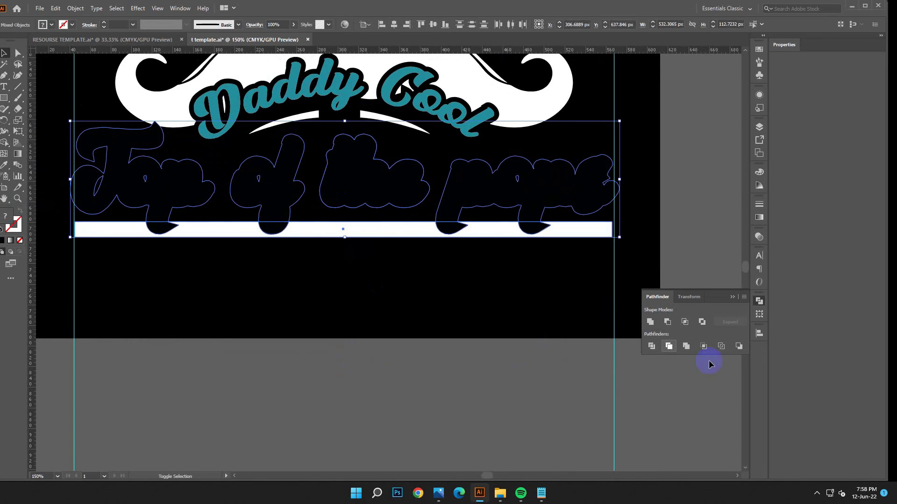
left_click(651, 346)
left_click(173, 176)
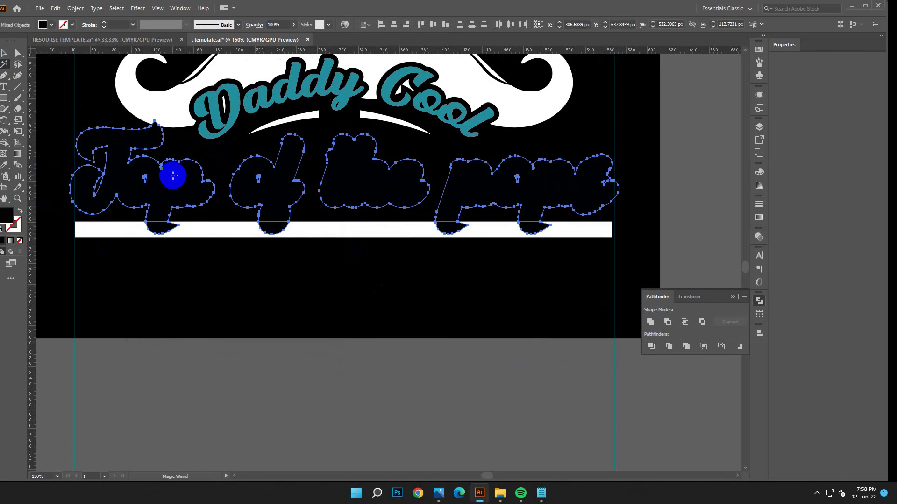
key("ctrl+minus")
key("ctrl+minus")
key("ctrl+minus")
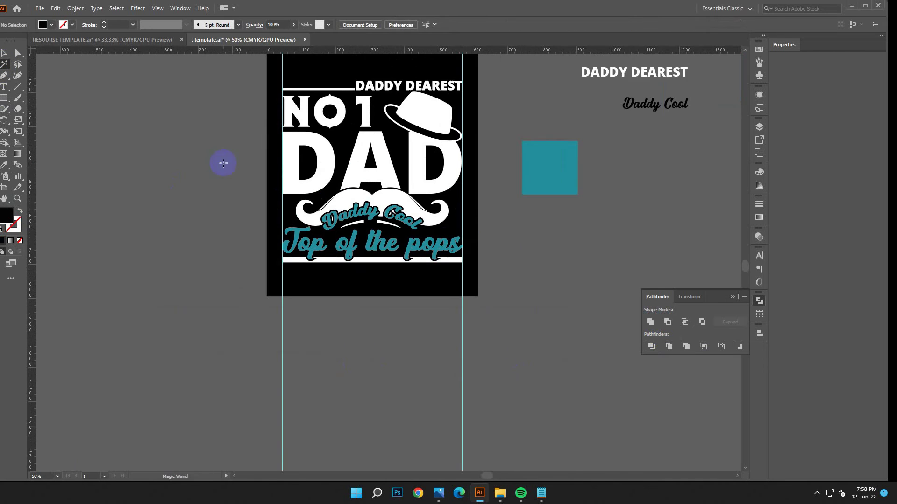
Fill the Top of the pops text white.
scroll(220, 160, "down", 2)
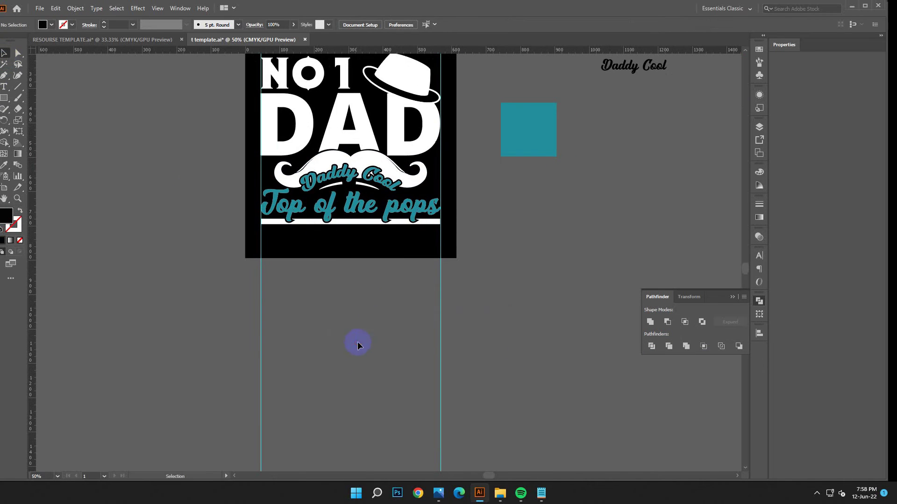
left_click(372, 224)
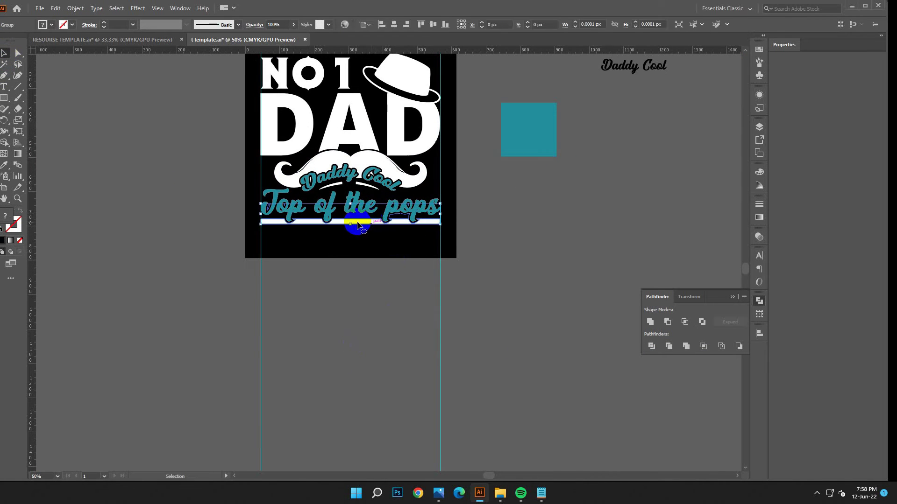
left_click(358, 250)
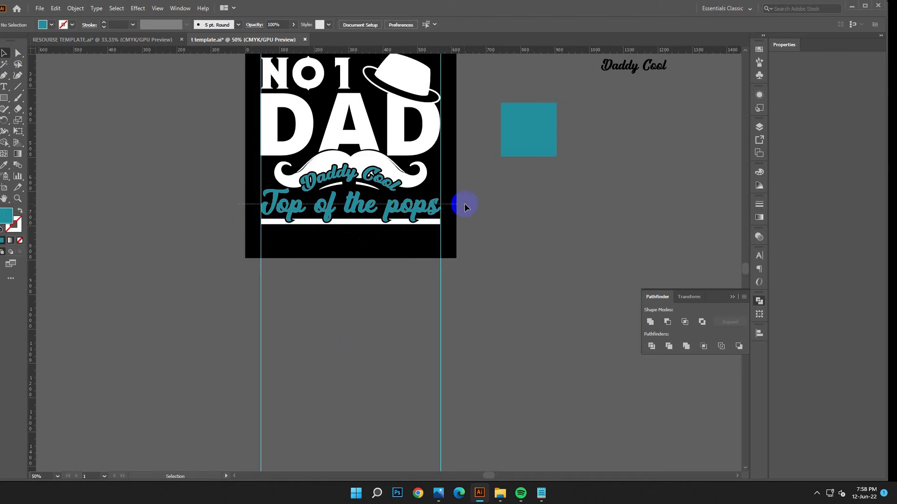
left_click_drag(465, 207, 465, 203)
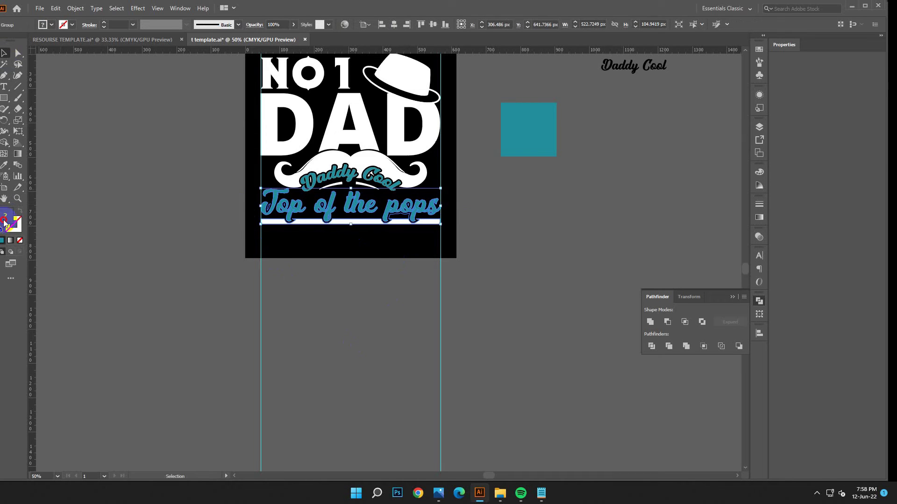
double_click(5, 223)
left_click(141, 200)
left_click(378, 201)
Try colouring the bar with the Daddy Cool teal via Eyedropper, then undo it.
left_click(393, 360)
left_click(356, 226)
right_click(355, 241)
left_click(278, 239)
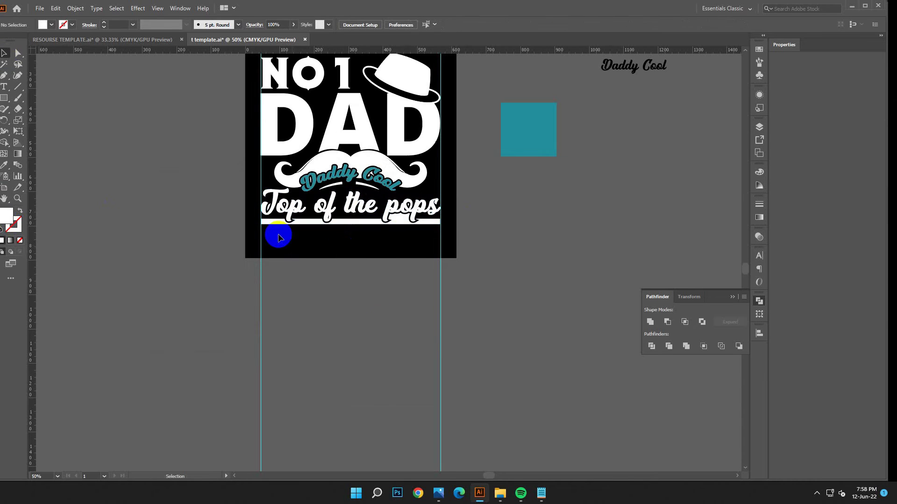
left_click(275, 227)
left_click(4, 165)
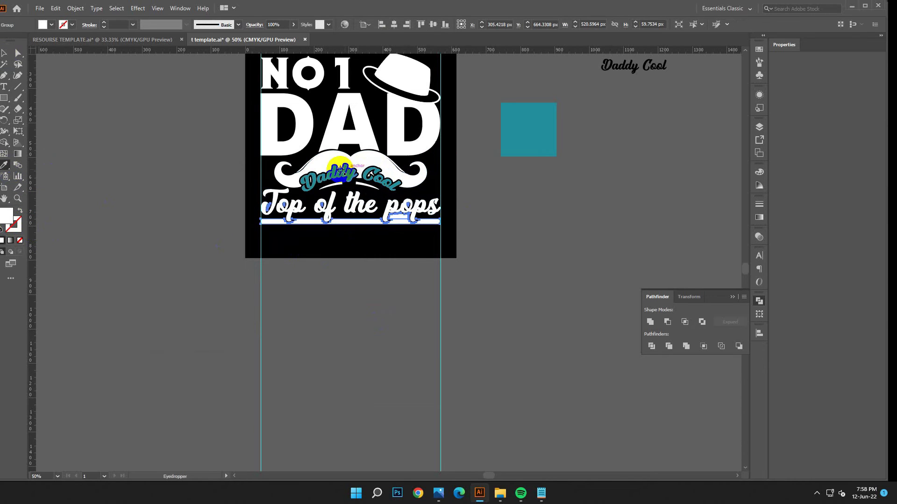
left_click(346, 174)
left_click(399, 330)
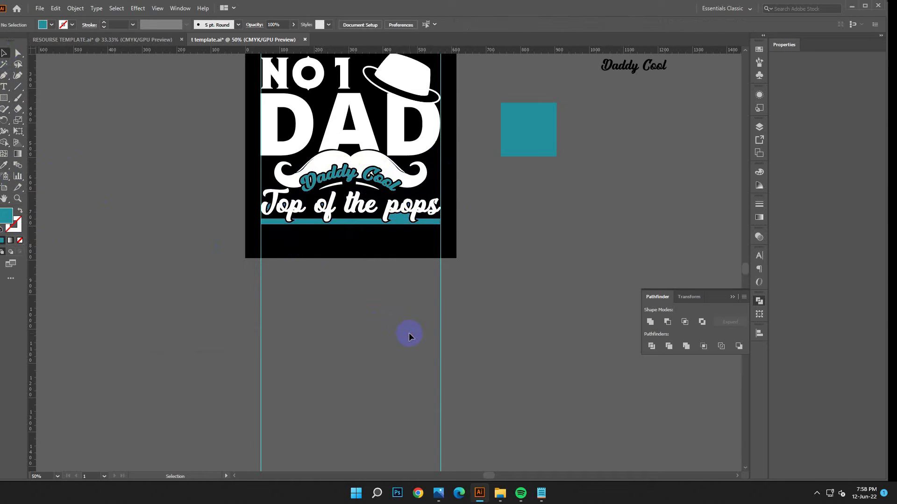
left_click(55, 9)
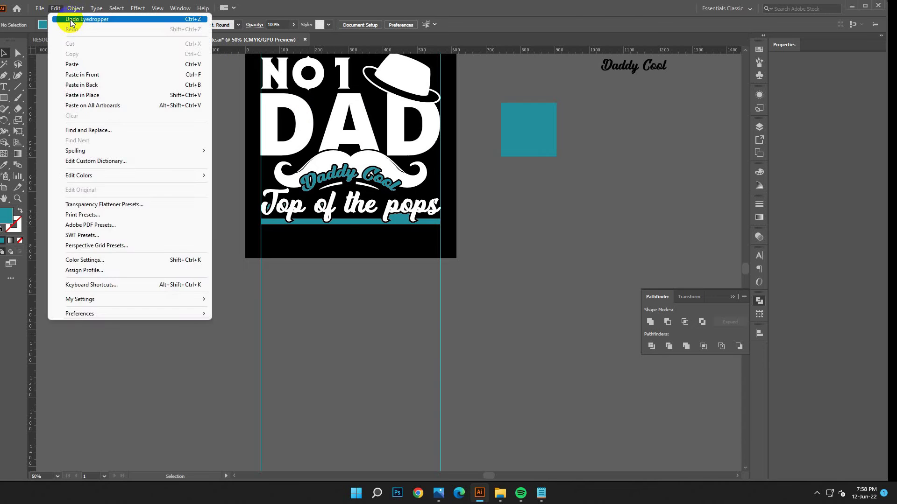
Ungroup the text and bar, then eyedrop the Daddy Cool teal onto the bar.
key("ctrl+equal")
key("ctrl+equal")
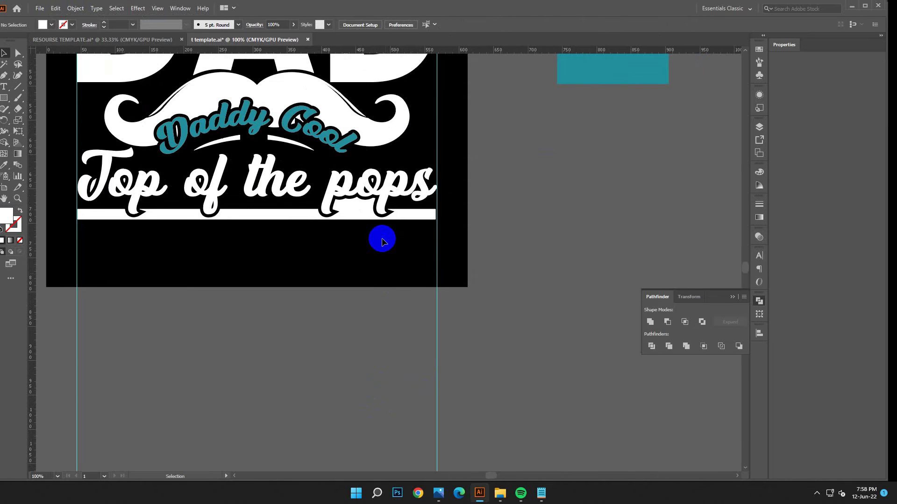
left_click(354, 201)
right_click(355, 201)
left_click(381, 291)
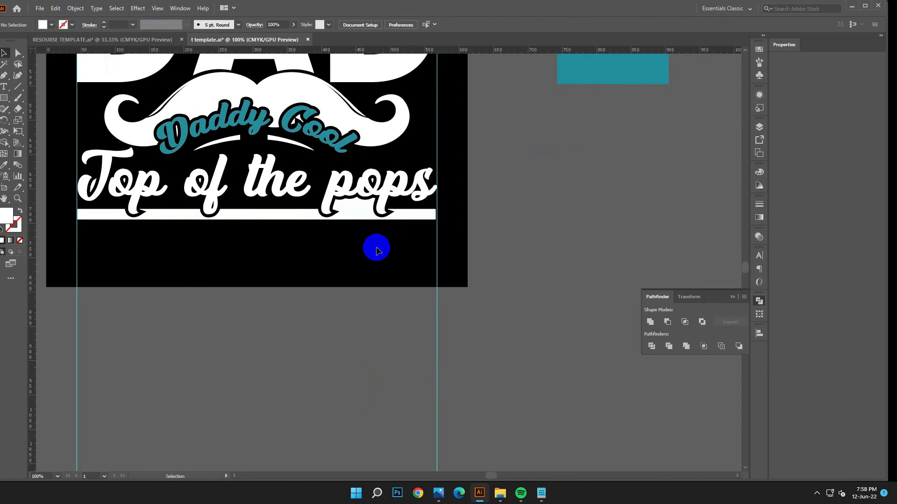
left_click(362, 216)
left_click(4, 165)
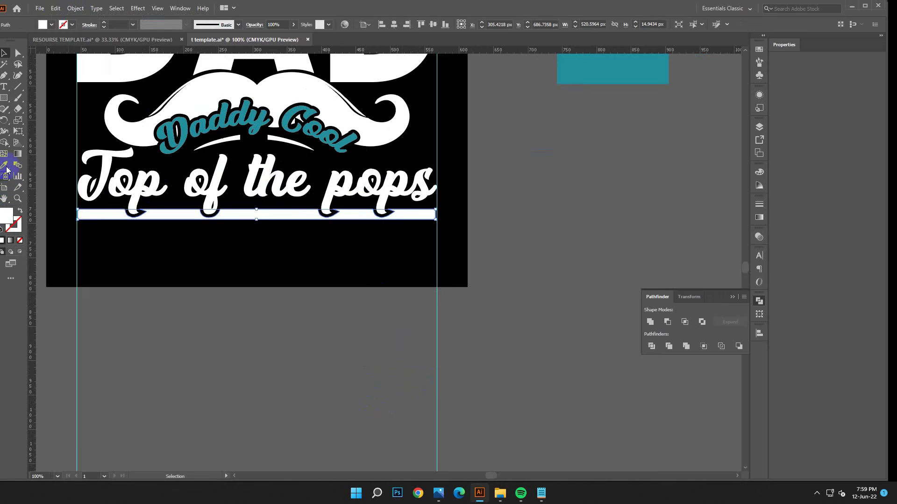
left_click(186, 129)
left_click(4, 54)
Zoom out to view the whole design and briefly show the design notes.
left_click(312, 340)
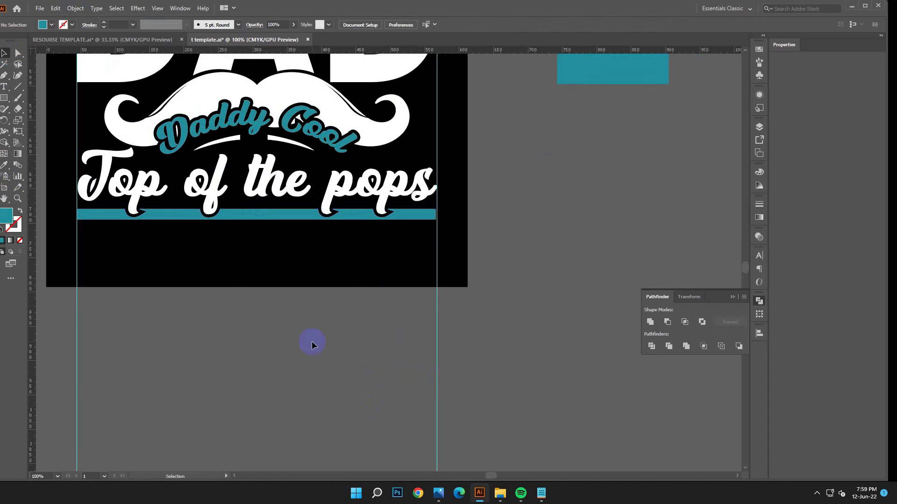
key("ctrl+minus")
key("ctrl+minus")
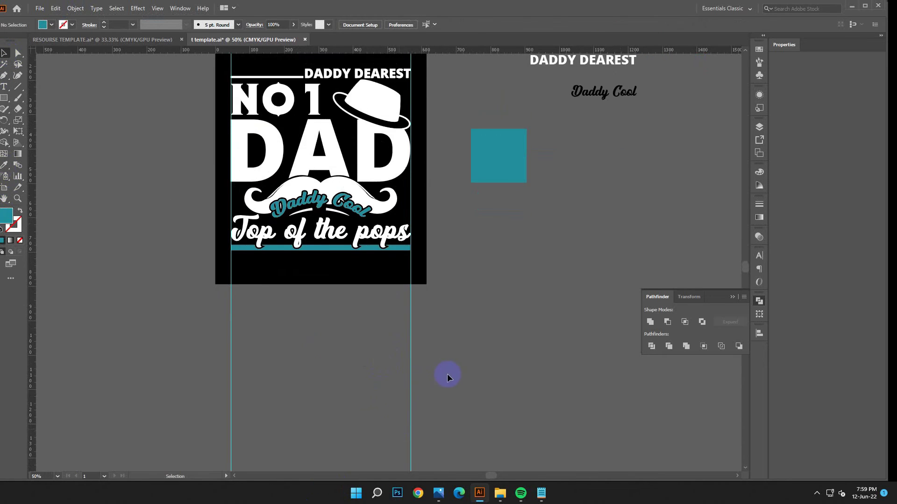
scroll(501, 376, "up", 3)
left_click(541, 493)
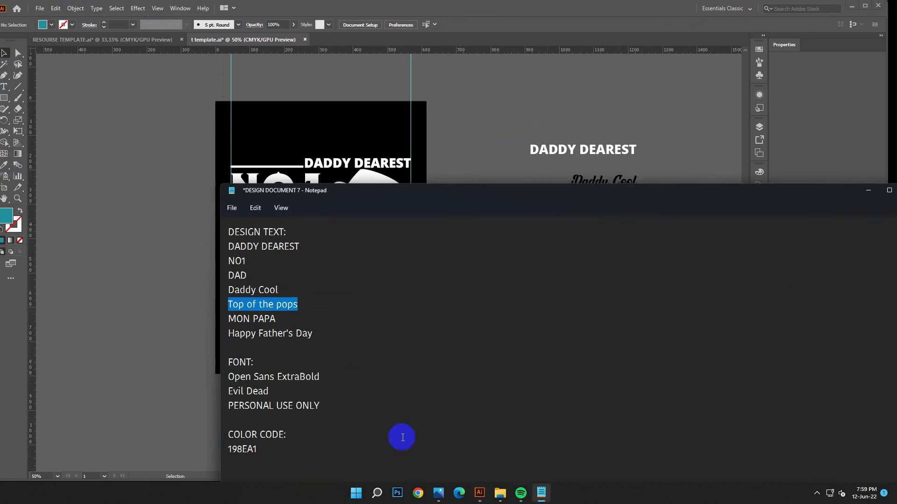
left_click(855, 193)
Marquee-select all the artwork and try nudging it up and back down.
left_click_drag(238, 150, 394, 363)
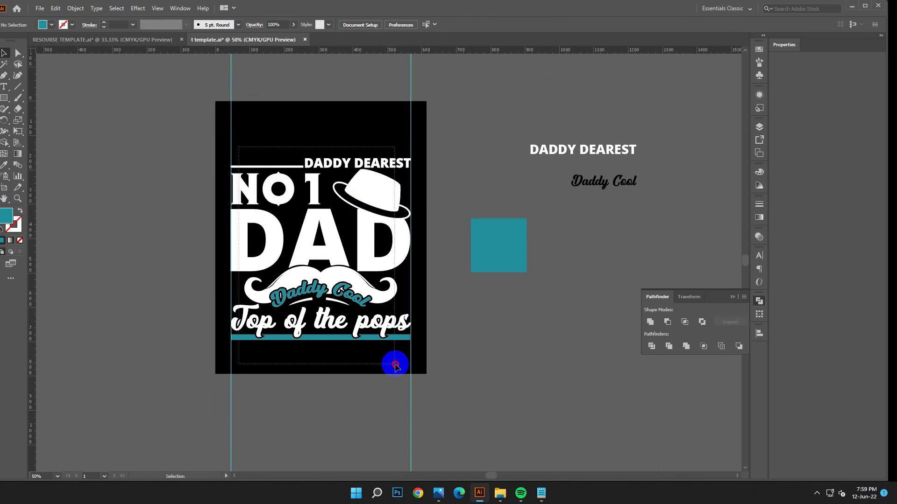
key("shift+Up")
key("shift+Up")
key("shift+Up")
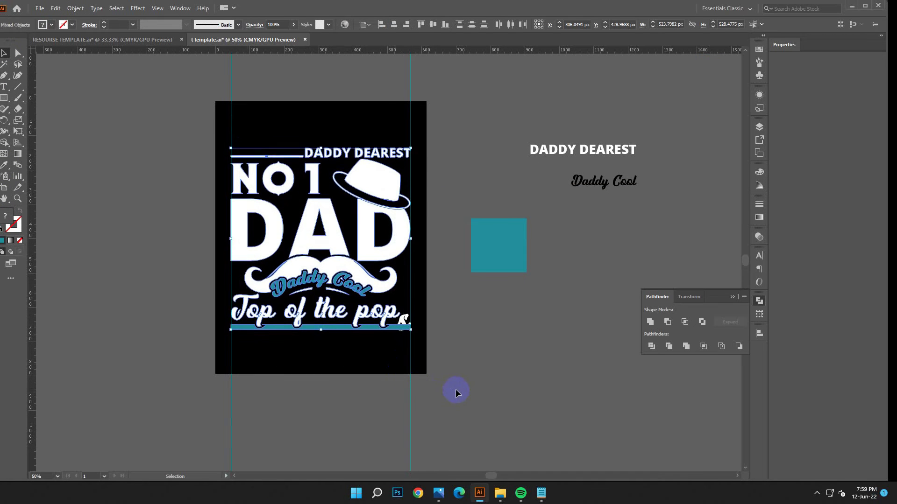
key("a")
key("shift+Down")
key("shift+Down")
key("shift+Down")
left_click(476, 351)
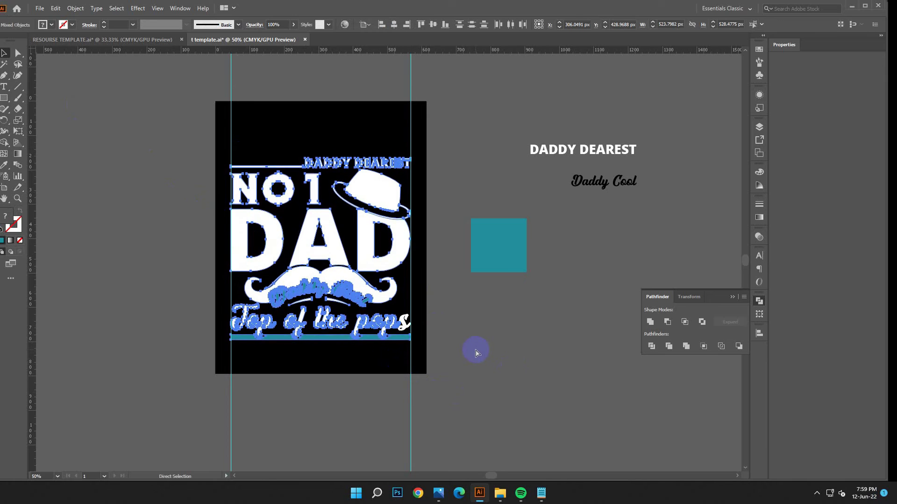
key("v")
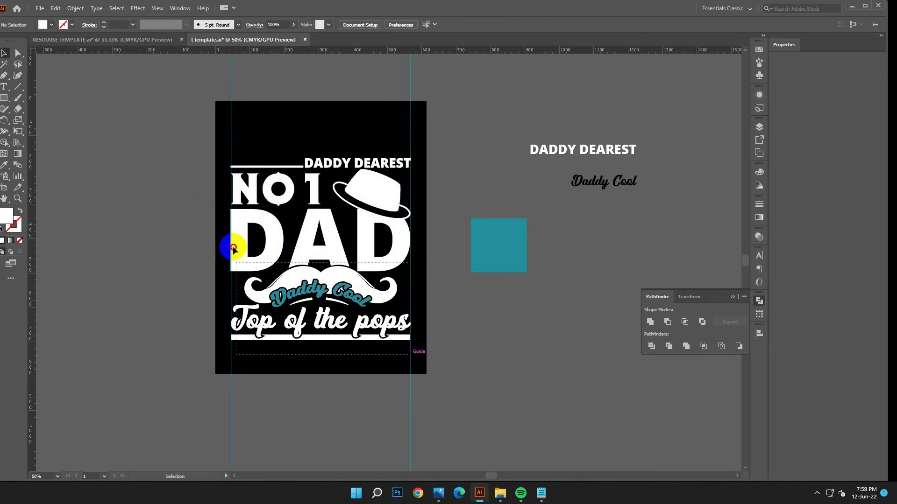
Reselect the whole design and nudge it higher on the artboard.
left_click_drag(237, 145, 372, 322)
key("Up")
key("Up")
key("Up")
key("Up")
key("Up")
key("Up")
key("Up")
key("Up")
key("Up")
key("Up")
key("Up")
key("Up")
key("Up")
key("Up")
key("Up")
key("Up")
key("Up")
key("Up")
key("Up")
key("Up")
key("Up")
key("Up")
key("Up")
key("Up")
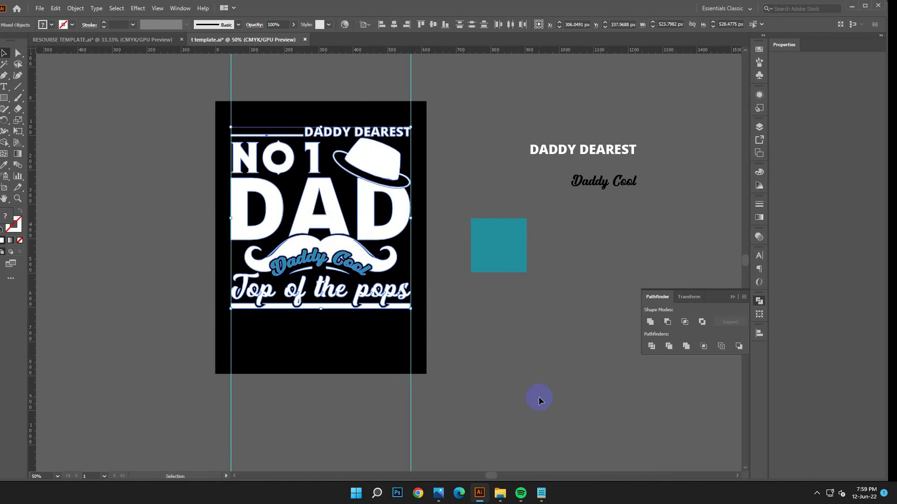
left_click(536, 400)
left_click(308, 155)
left_click(603, 280)
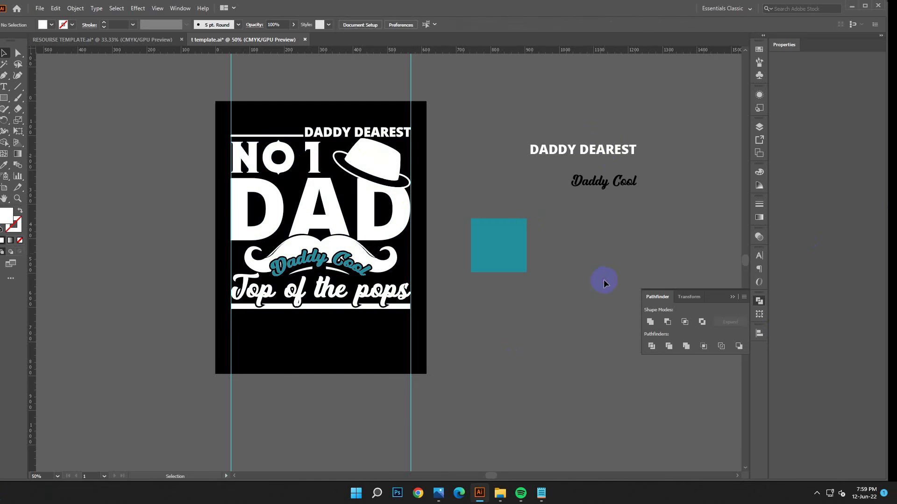
scroll(498, 346, "down", 1)
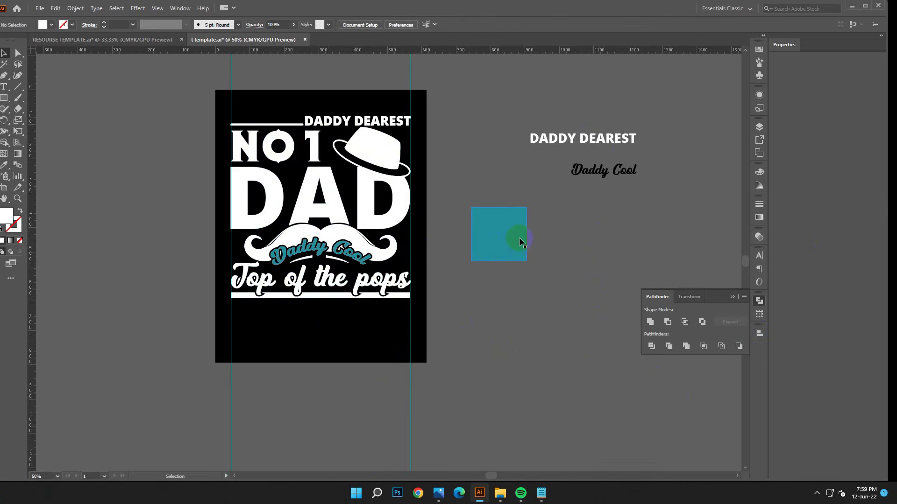
Copy the MON PAPA line from the Notepad design notes, then minimise Notepad.
left_click(541, 493)
left_click(328, 408)
left_click_drag(276, 319, 226, 320)
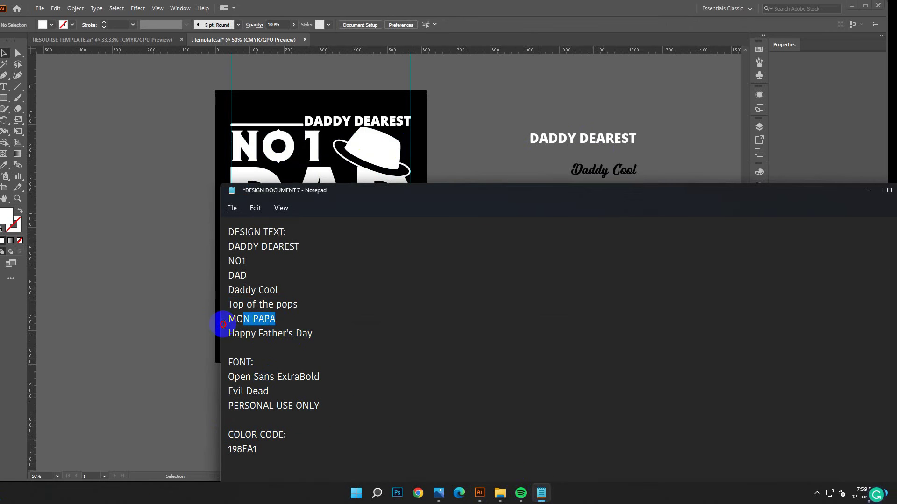
right_click(255, 318)
left_click(281, 178)
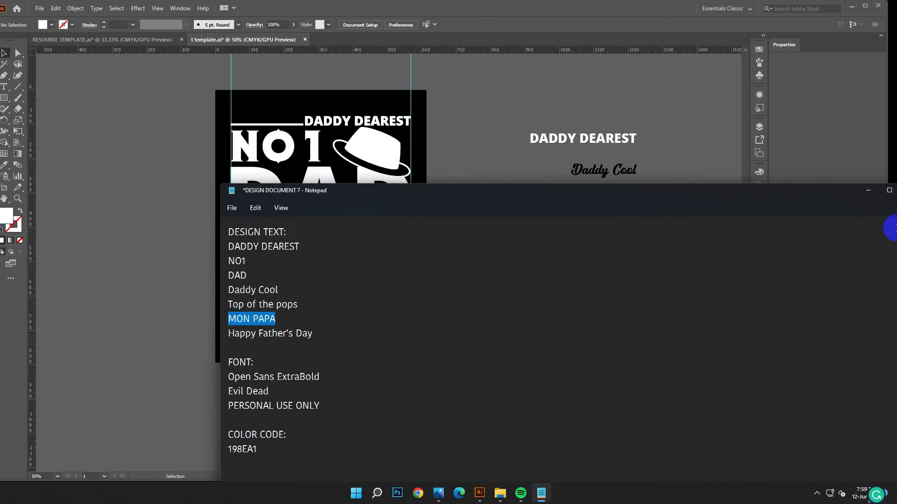
left_click(868, 190)
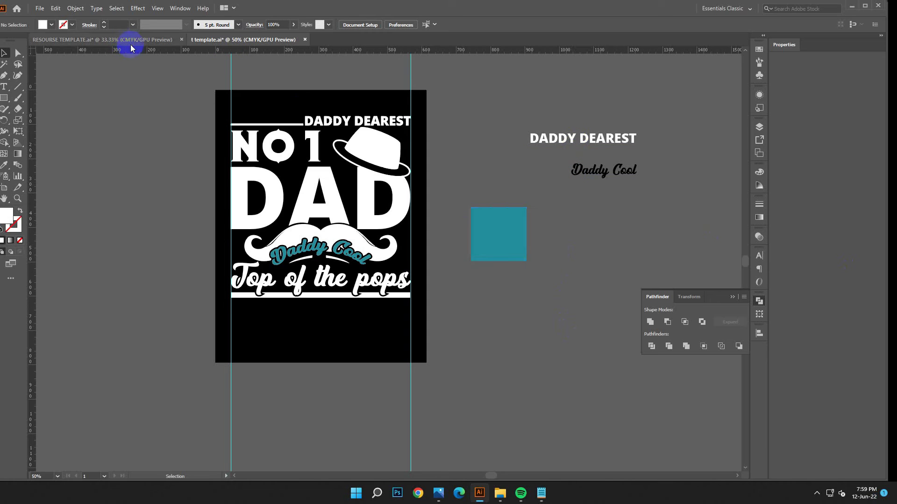
Place a Lorem ipsum text object beside the artboard and enlarge it.
left_click(4, 87)
left_click(480, 295)
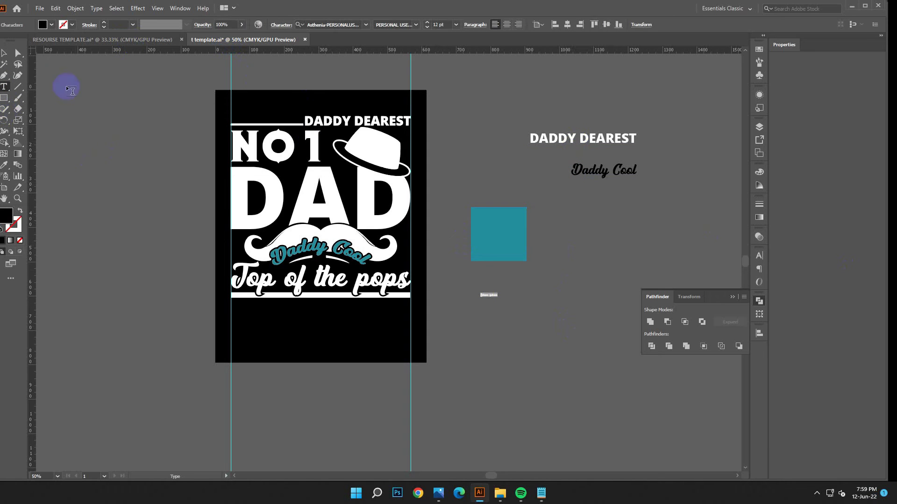
left_click(4, 53)
left_click_drag(497, 299, 630, 400)
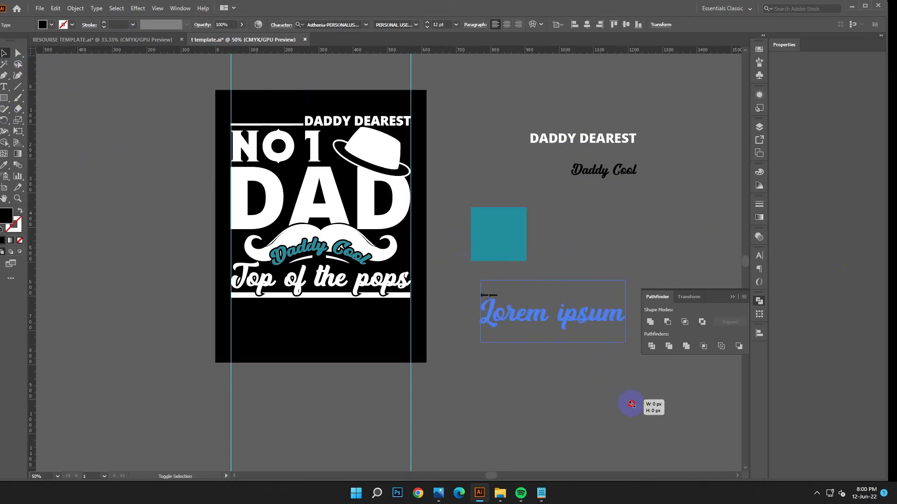
Undo a stray paste and a style change on DADDY DEAREST; nudge Lorem ipsum up-left.
left_click(51, 8)
left_click(72, 64)
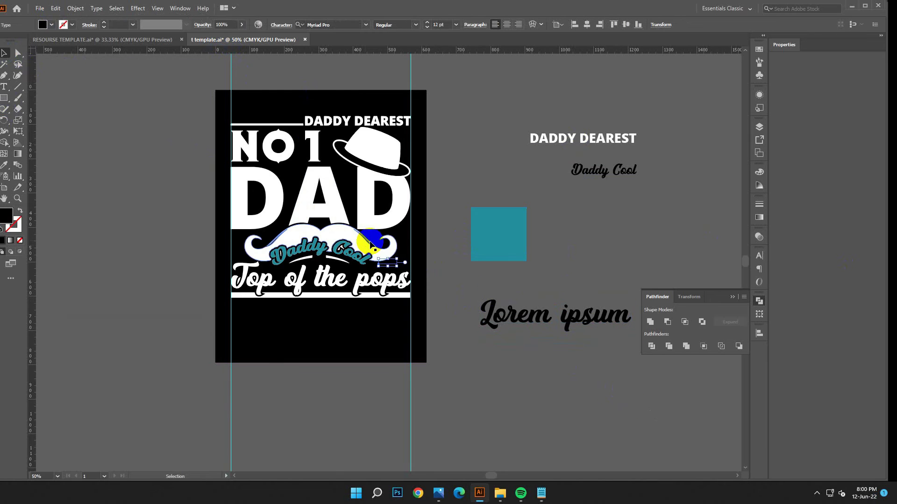
left_click(56, 8)
left_click(70, 19)
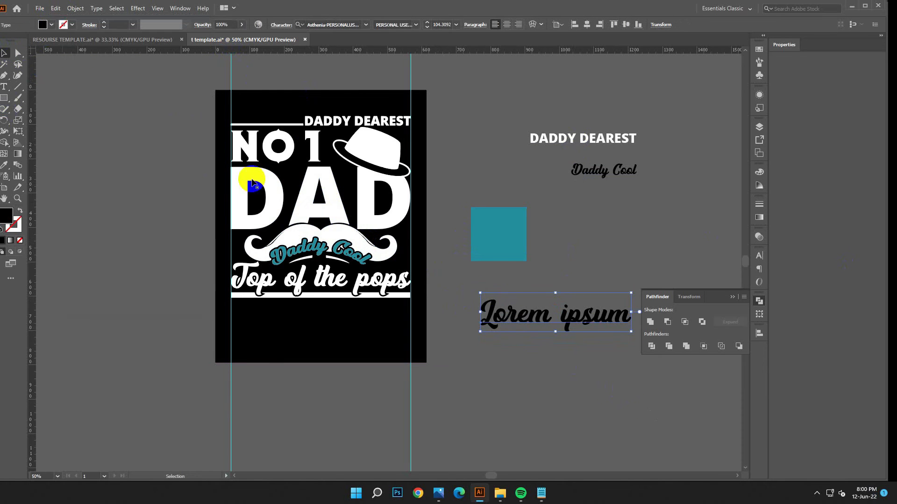
left_click_drag(562, 323, 547, 319)
left_click(569, 137)
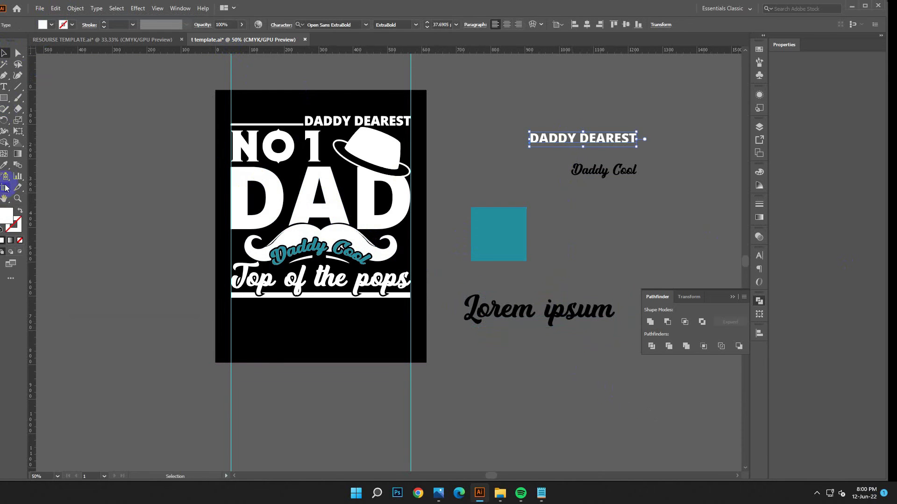
left_click(556, 312)
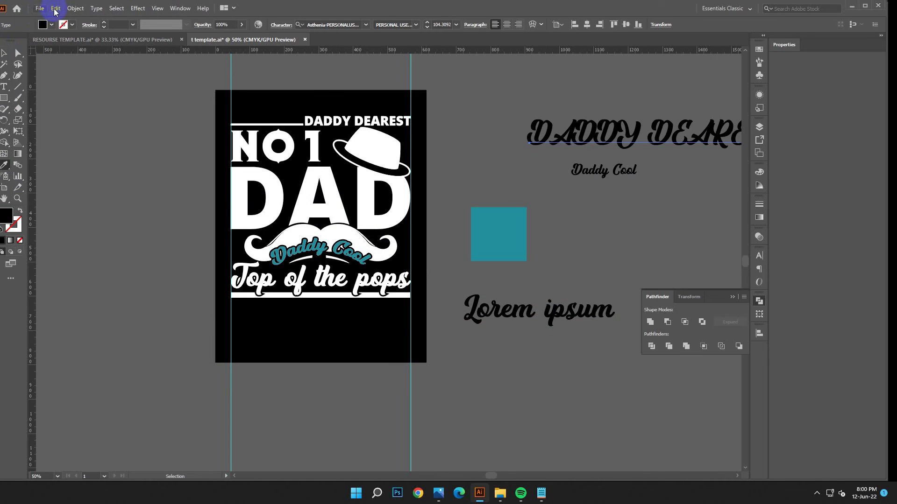
left_click(55, 9)
left_click(70, 19)
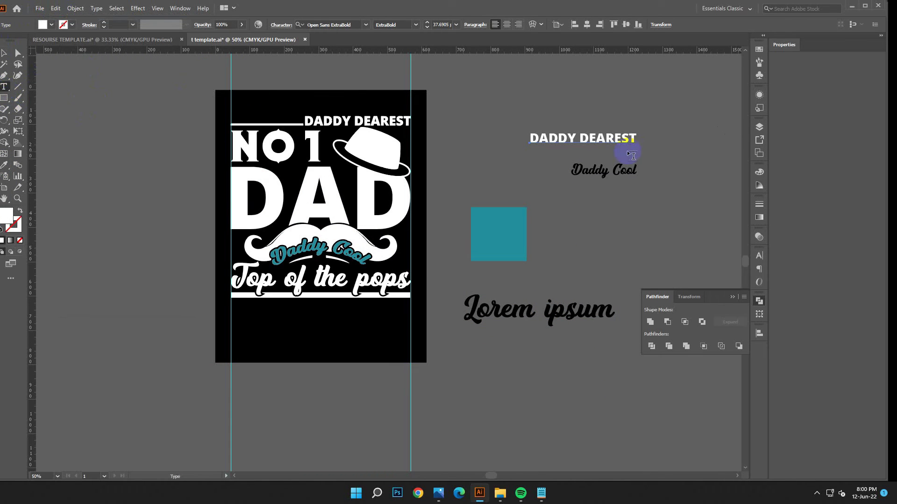
Replace the DADDY DEAREST copy's text with MON PAPA and drag it onto the artboard.
left_click_drag(635, 138, 139, 12)
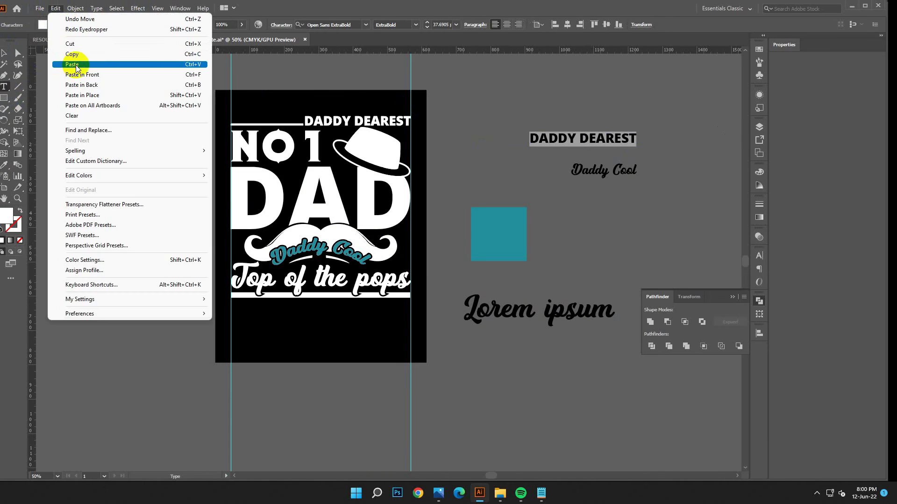
left_click(70, 64)
key("Escape")
left_click(578, 200)
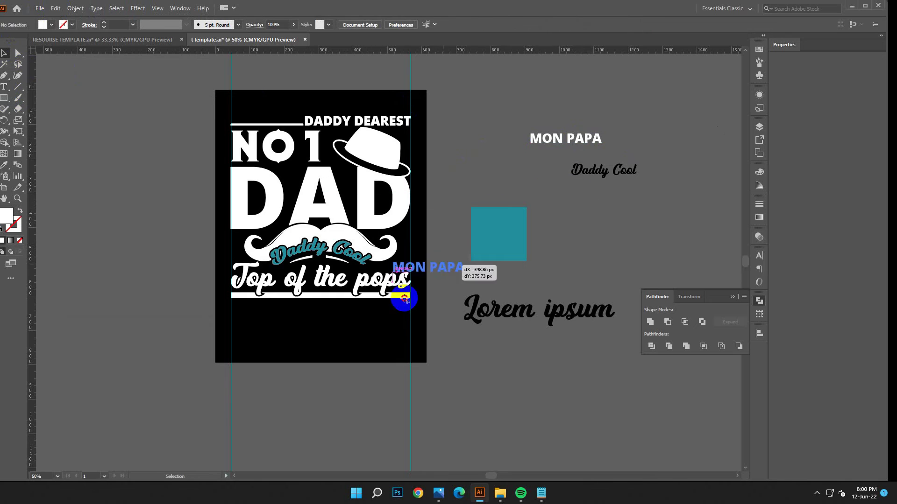
left_click_drag(581, 135, 342, 324)
scroll(449, 350, "down", 2)
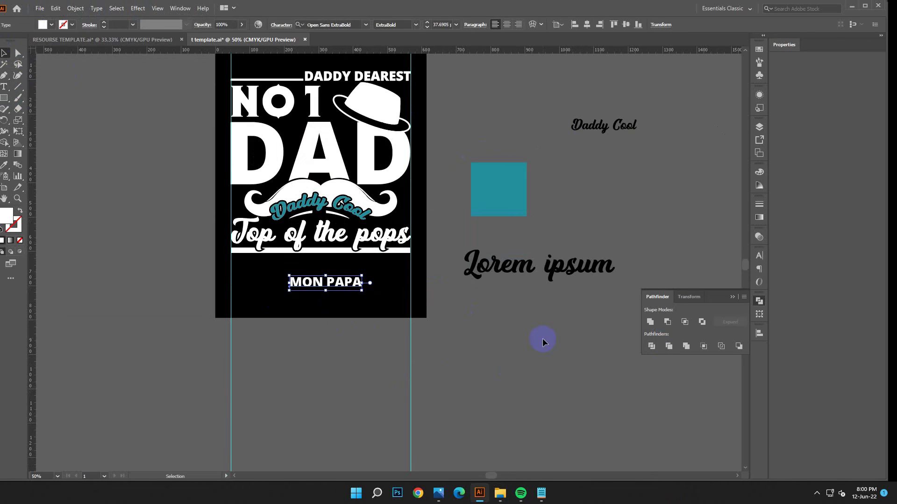
left_click(539, 493)
Copy 'Evil Dead' from the notes and apply it as MON PAPA's font.
triple_click(255, 392)
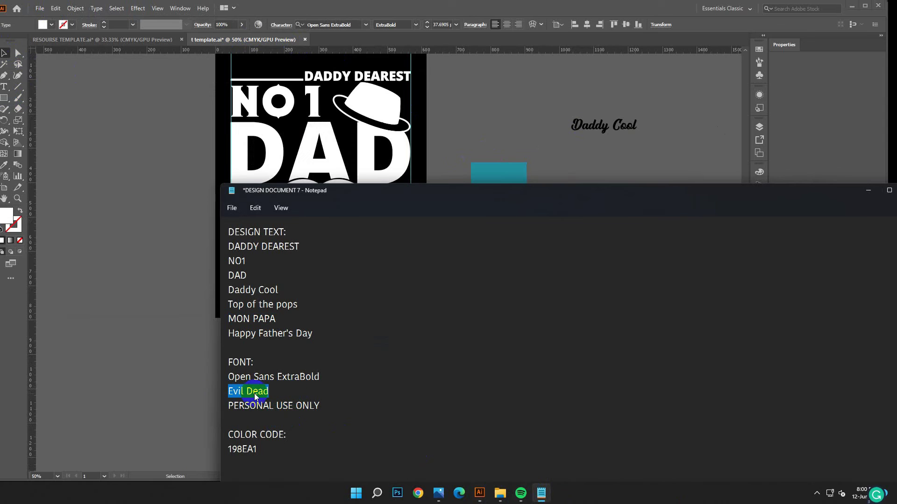
right_click(255, 396)
left_click(292, 257)
left_click(868, 190)
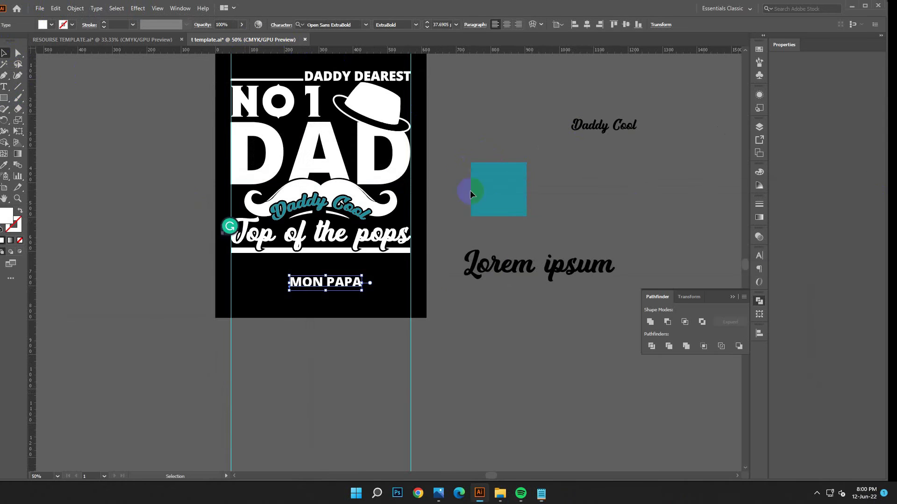
right_click(346, 26)
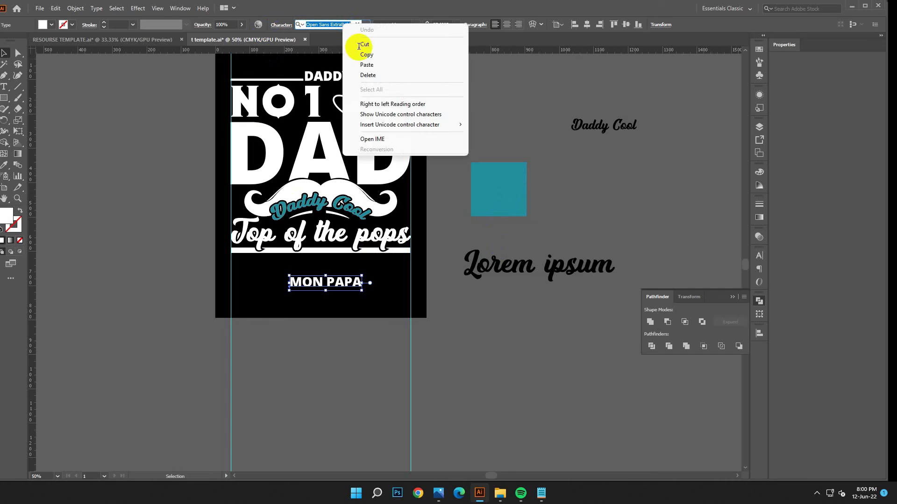
left_click(379, 64)
left_click(432, 68)
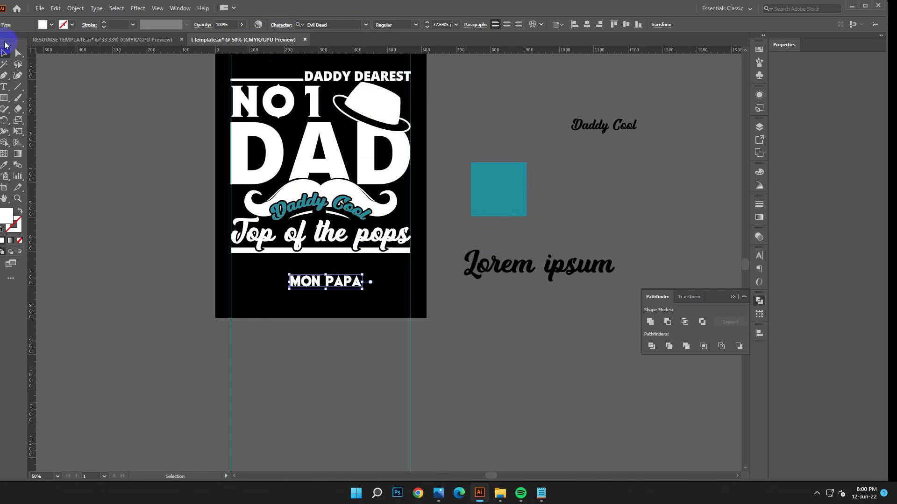
Scale MON PAPA up to span the artboard width and place it under Top of the pops.
left_click_drag(362, 288, 468, 361)
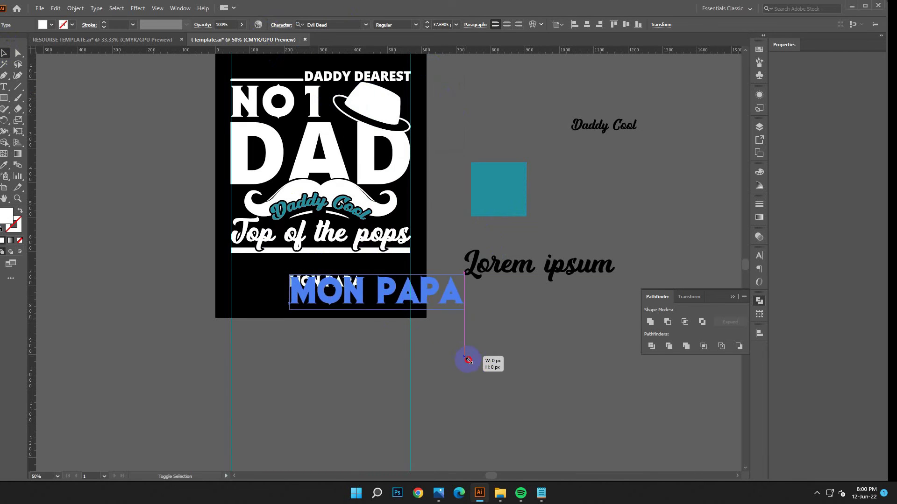
left_click(468, 360)
left_click_drag(371, 303, 313, 280)
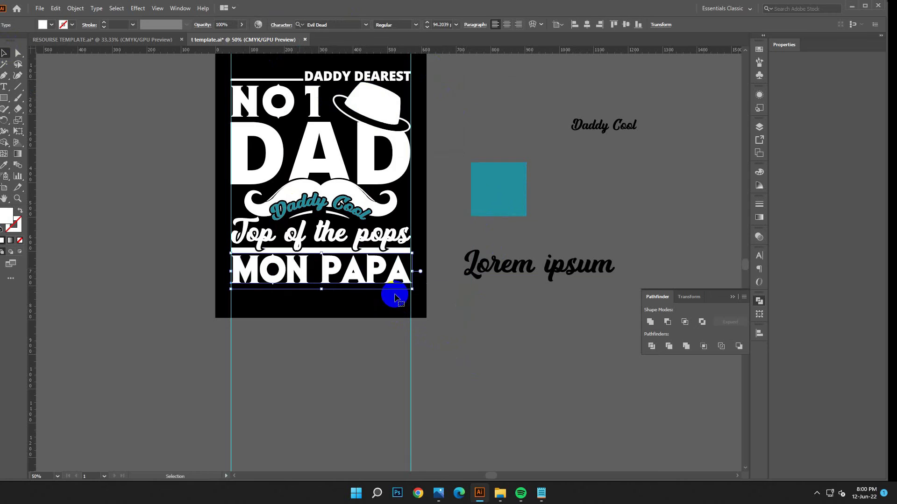
left_click_drag(414, 293, 411, 292)
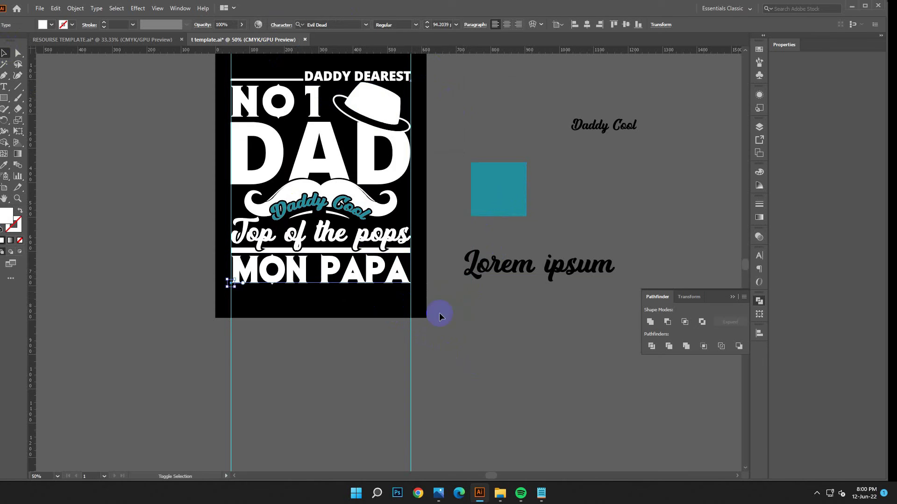
left_click(452, 325)
key("ctrl+plus")
key("v")
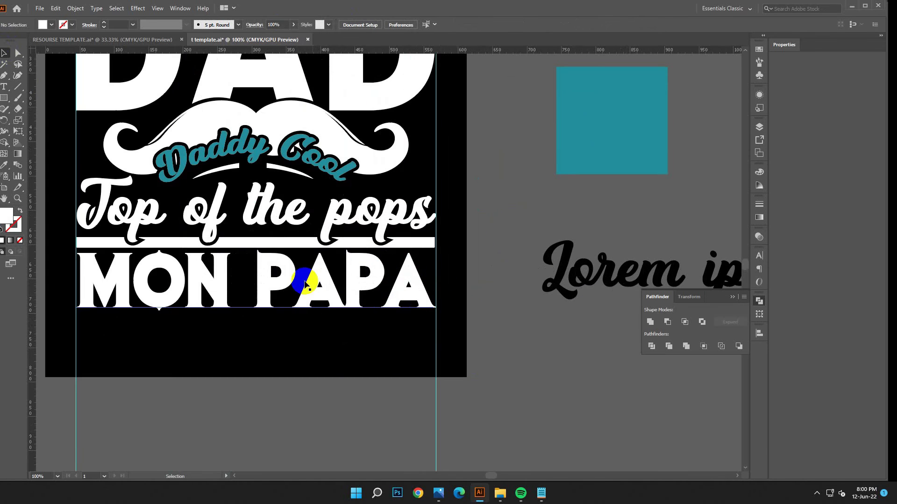
left_click(273, 243)
left_click(4, 165)
left_click(561, 107)
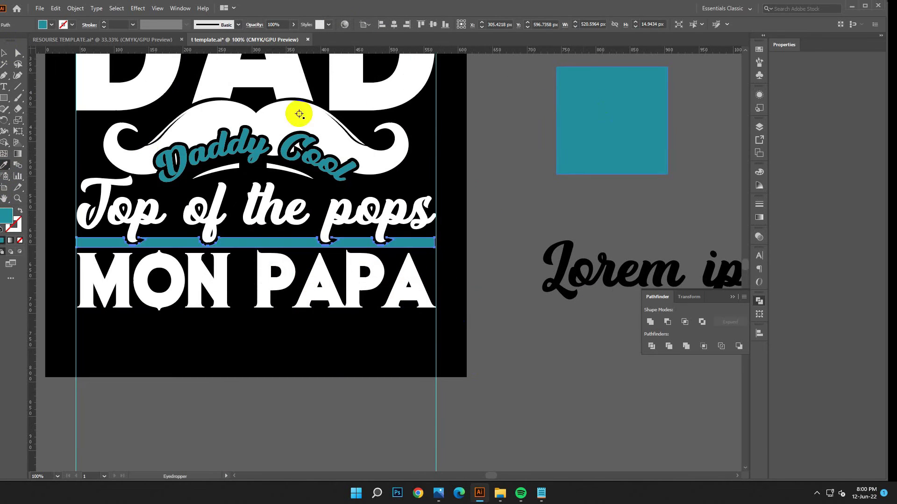
left_click(288, 408)
key("ctrl+minus")
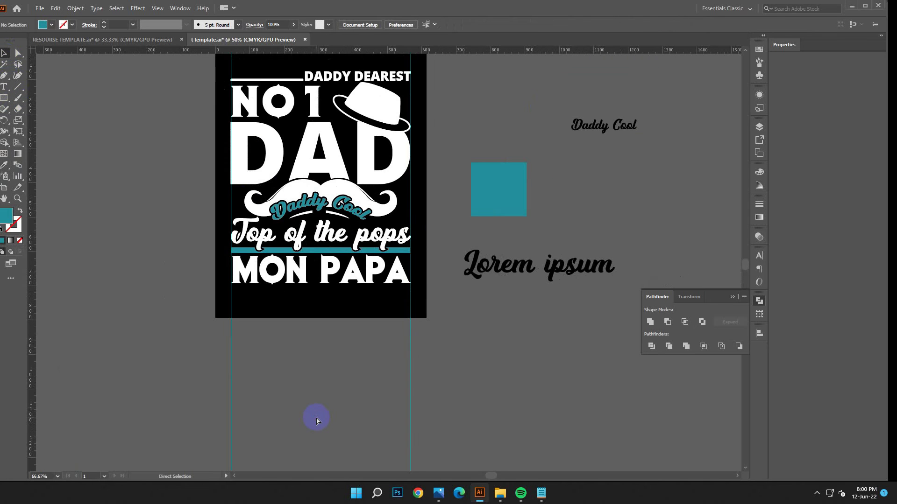
scroll(358, 421, "down", 1)
left_click(328, 251)
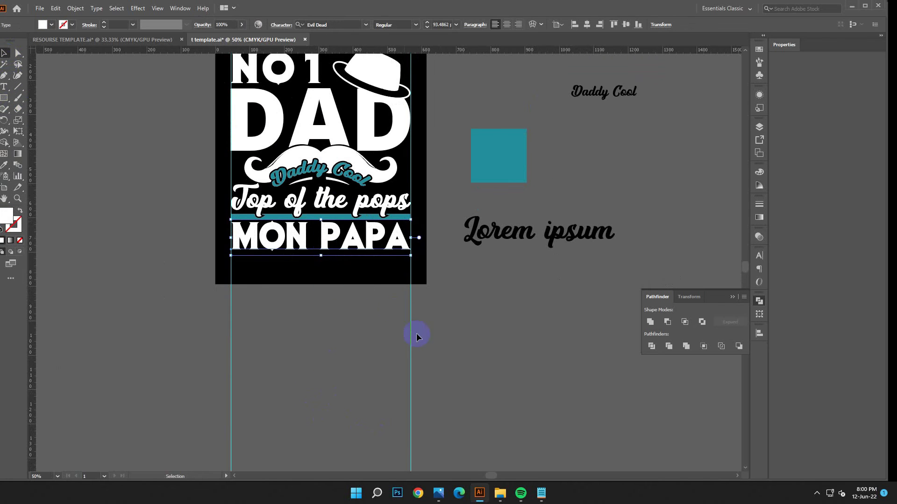
right_click(430, 341)
left_click(461, 209)
left_click(346, 269)
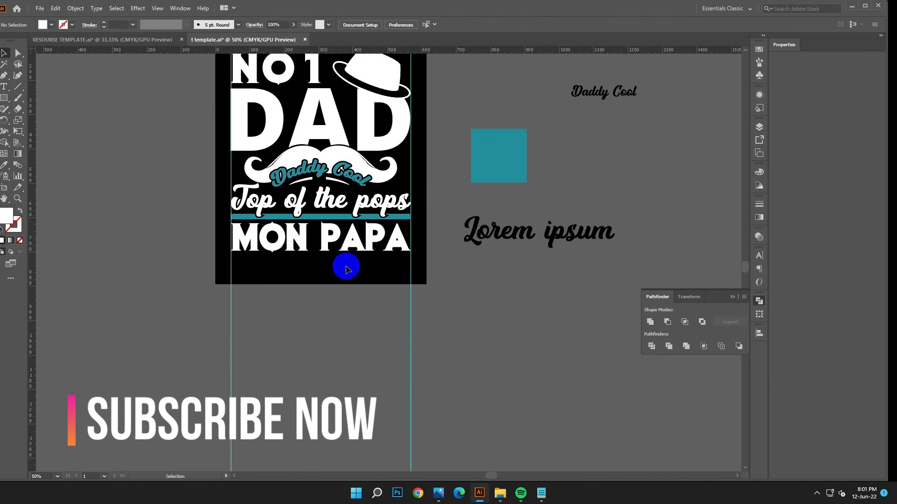
scroll(322, 199, "up", 1)
right_click(328, 68)
Zoom in and draw a thin white rectangle bar spanning the width beneath MON PAPA.
left_click(309, 90)
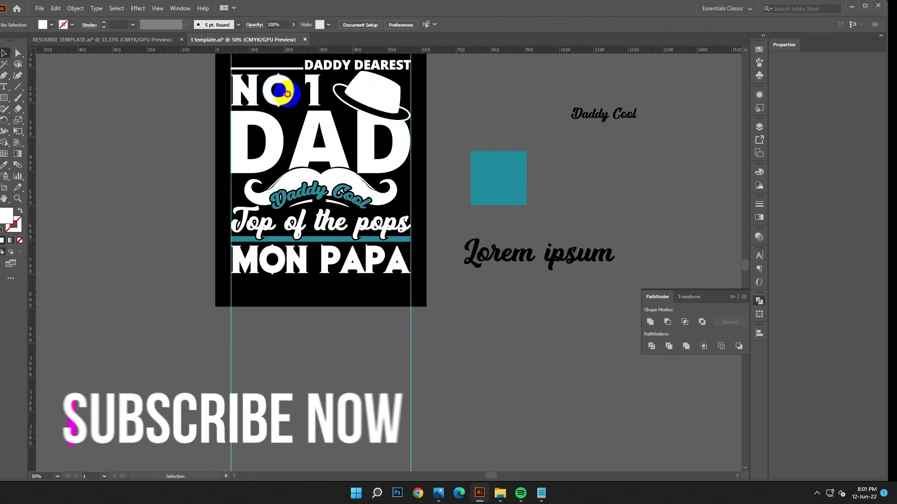
left_click(437, 162)
key("ctrl+plus")
scroll(462, 227, "up", 2)
scroll(460, 304, "down", 2)
scroll(386, 380, "left", 1)
scroll(389, 390, "up", 3)
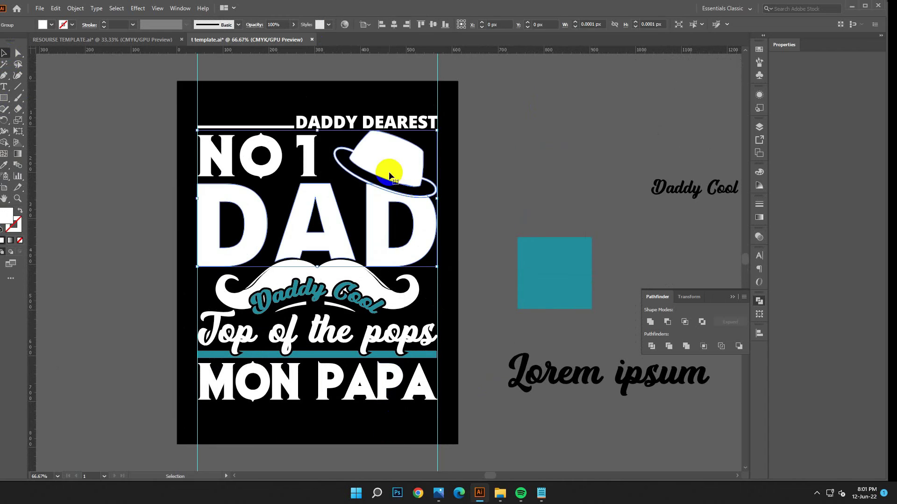
scroll(458, 336, "down", 3)
key("ctrl+plus")
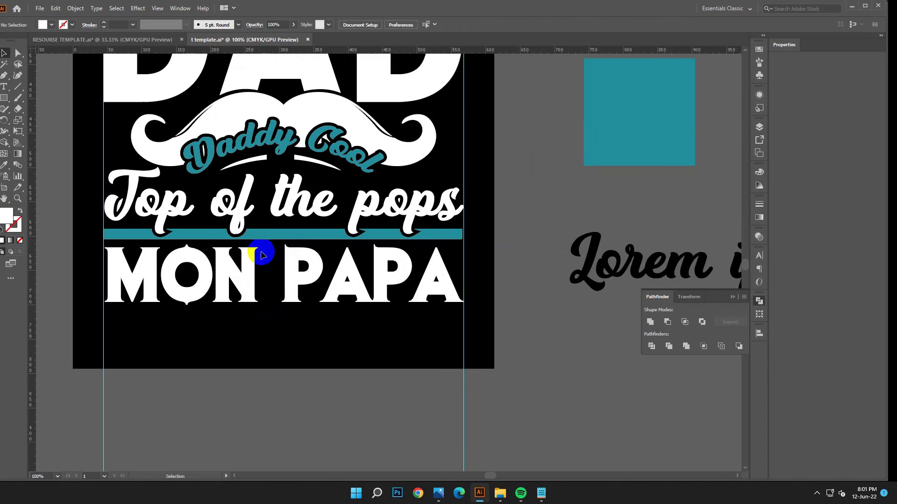
scroll(324, 340, "down", 2)
left_click(2, 99)
mouse_move(117, 119)
left_mouse_down()
mouse_move(103, 235)
mouse_move(463, 242)
left_mouse_up()
Draw a small rectangle, colour it black with the eyedropper, and move it below the artboard.
key("v")
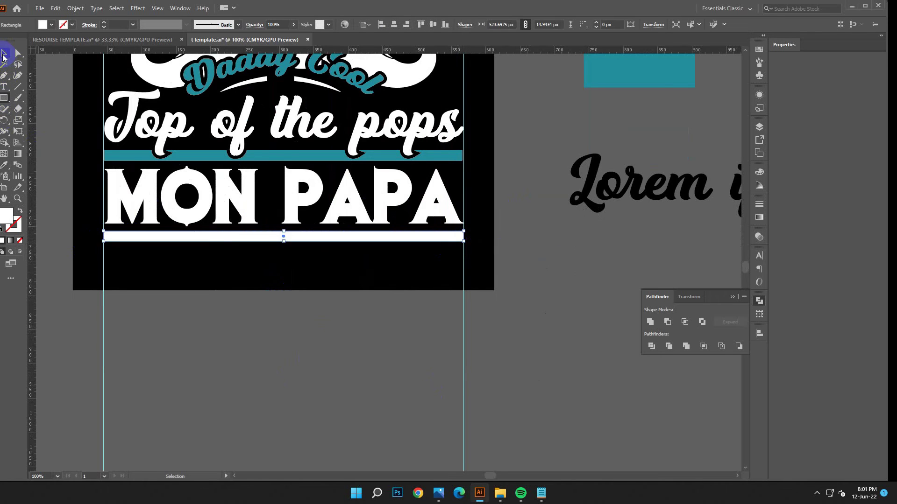
left_click(414, 355)
scroll(370, 340, "up", 3)
scroll(320, 366, "down", 2)
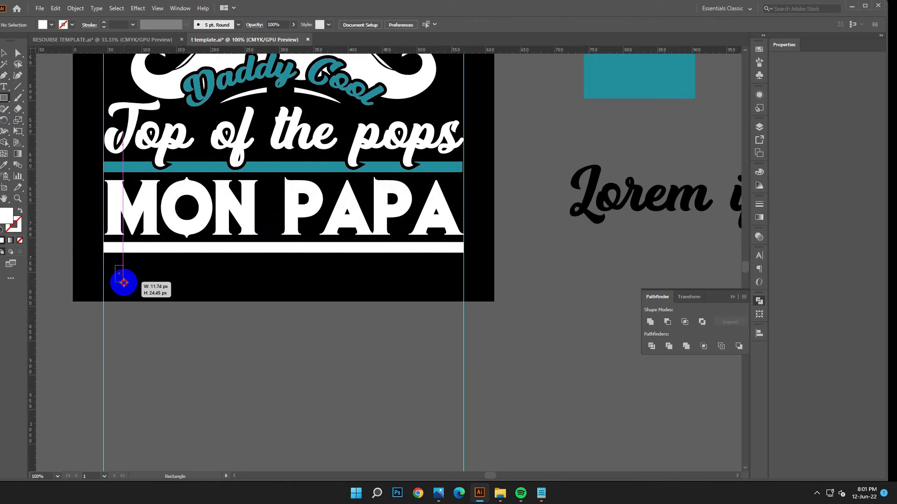
left_click_drag(120, 269, 125, 283)
left_click(4, 165)
left_click(149, 278)
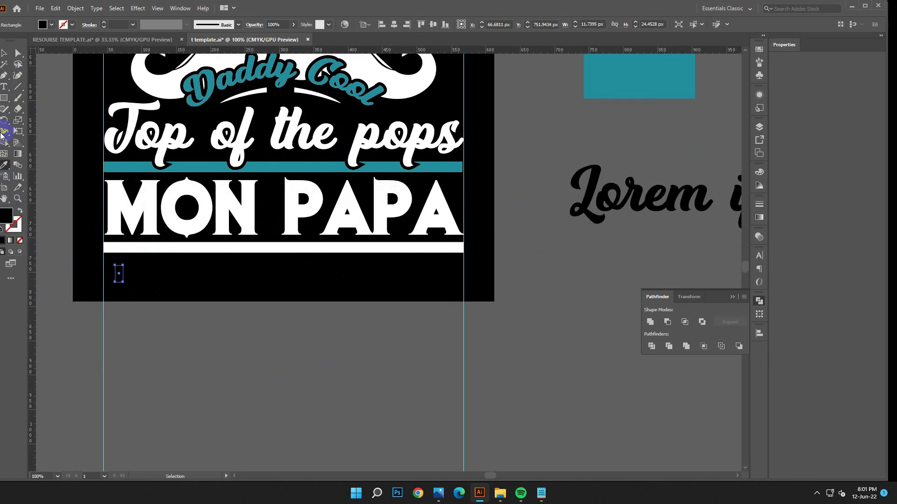
left_click(2, 52)
mouse_move(119, 273)
left_mouse_down()
mouse_move(115, 314)
mouse_move(129, 313)
left_mouse_up()
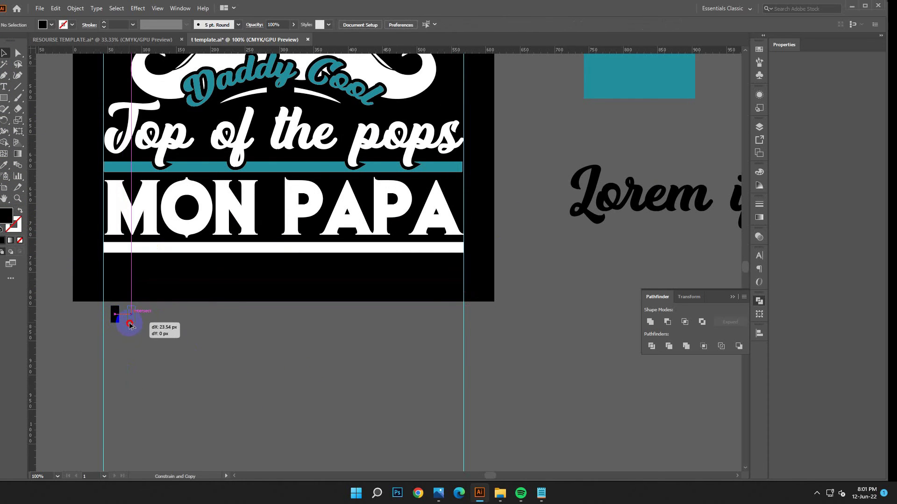
Duplicate the black rectangle into an evenly spaced row, delete the extra, and group the row.
key("a")
key("ctrl+d")
key("ctrl+d")
key("ctrl+d")
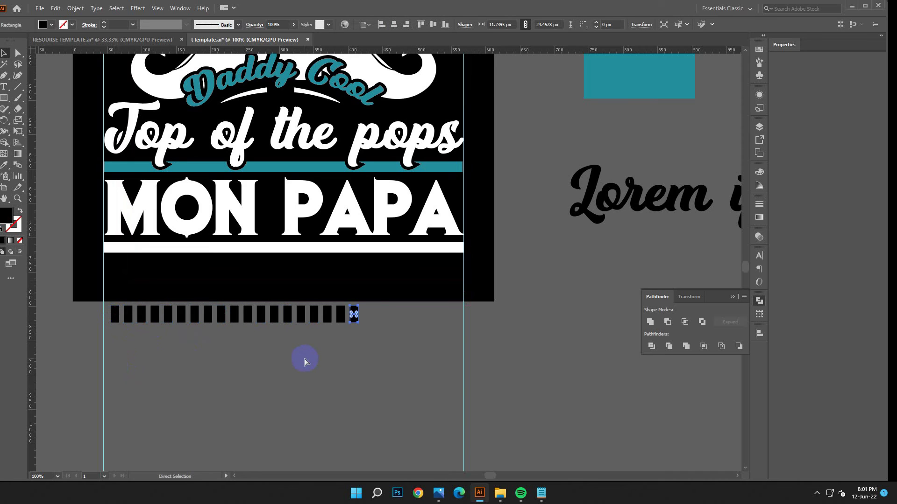
key("ctrl+d")
key("ctrl+d")
key("ctrl+d")
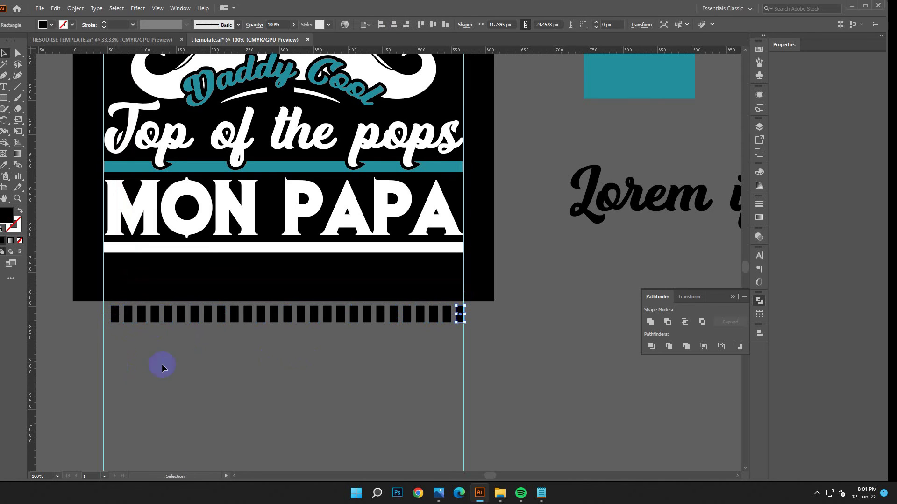
left_click(508, 365)
left_click(460, 315)
key("Delete")
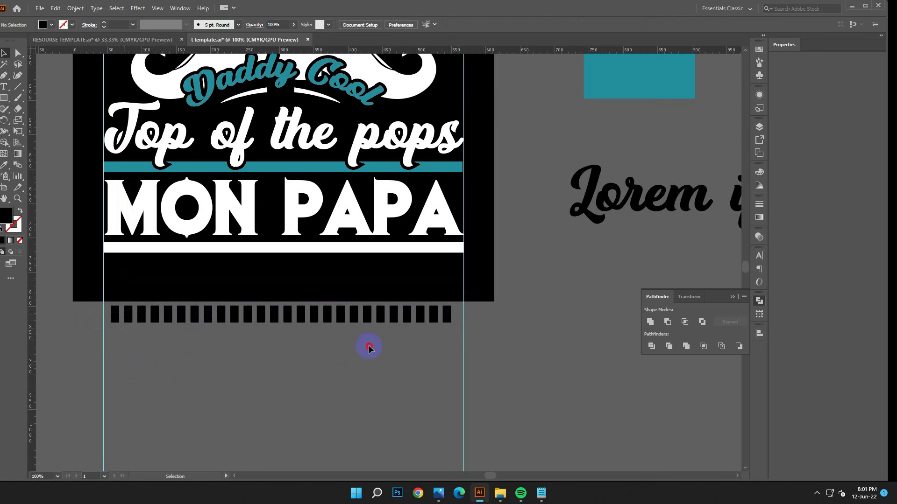
key("ctrl+a")
key("v")
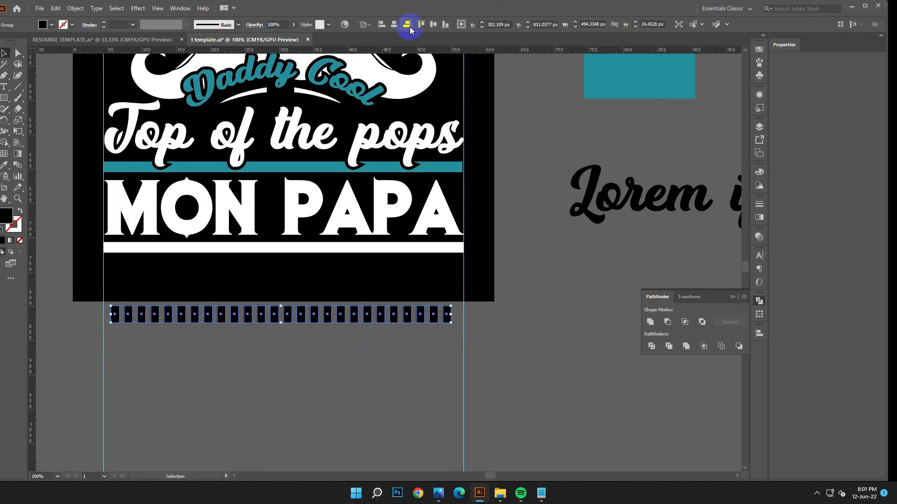
Move the black bar row onto the white band, Pathfinder Divide it, and select the black pieces.
left_click(386, 424)
left_click_drag(334, 314, 325, 252)
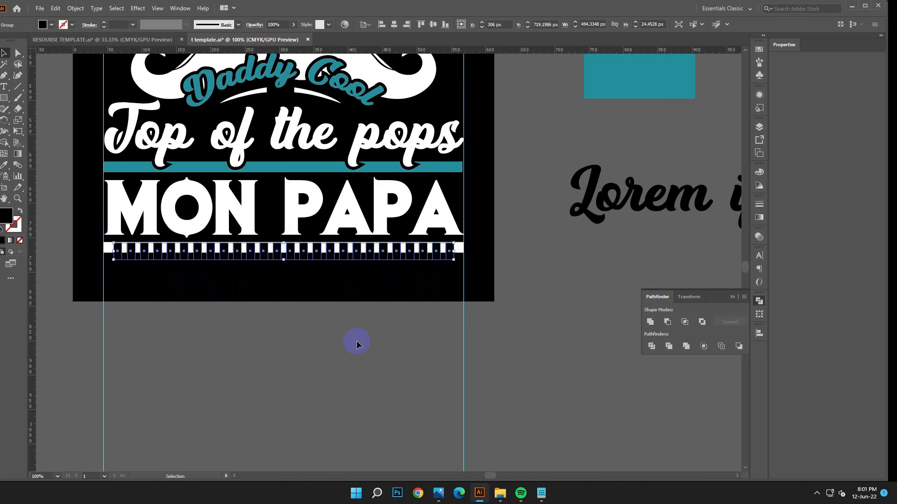
left_click_drag(354, 295, 260, 242)
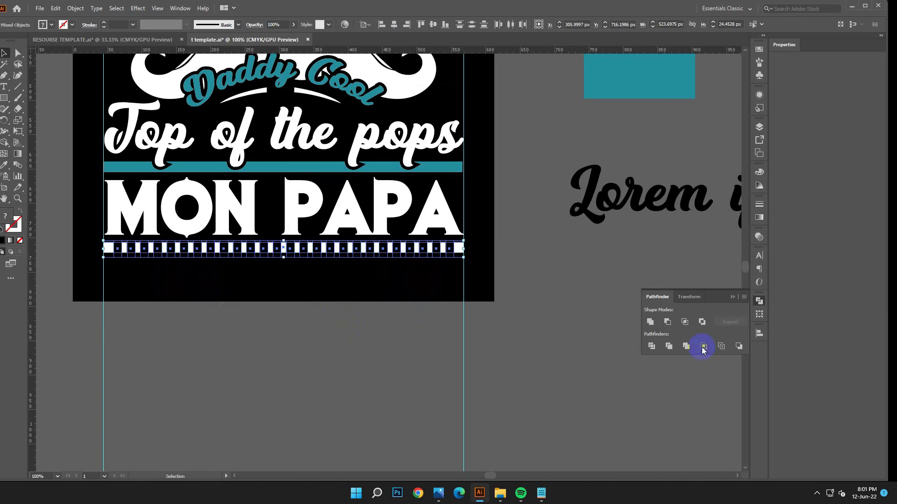
left_click(656, 348)
left_click(9, 66)
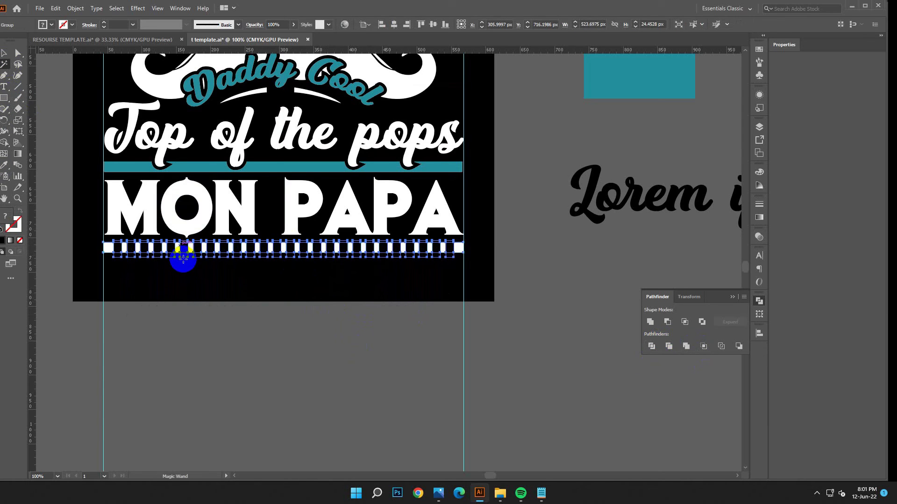
left_click(467, 354)
left_click(5, 54)
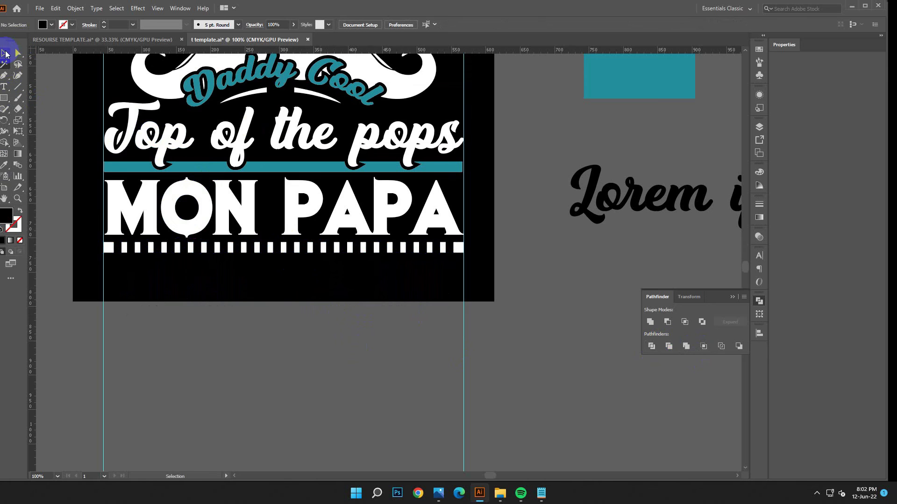
left_click(178, 243)
left_click(231, 324)
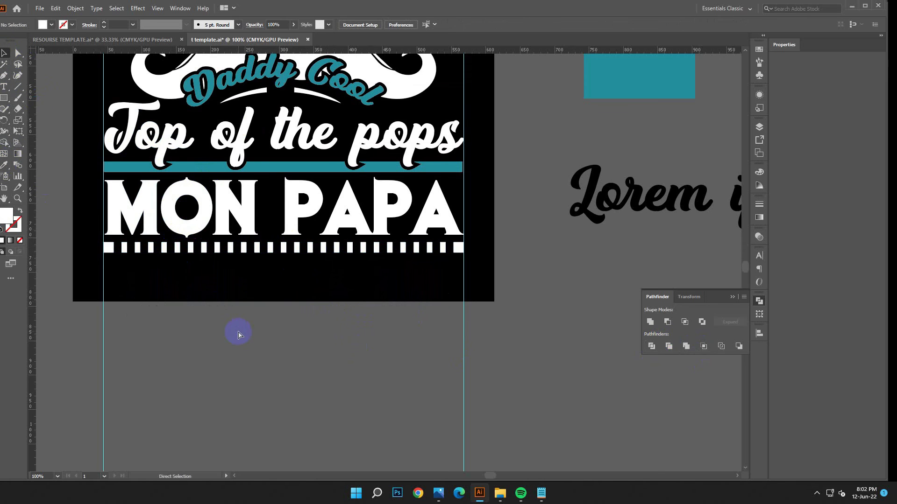
Zoom out to view the whole design and select the MON PAPA text.
key("ctrl+minus")
scroll(386, 336, "up", 2)
left_click_drag(385, 335, 346, 324)
key("ctrl+minus")
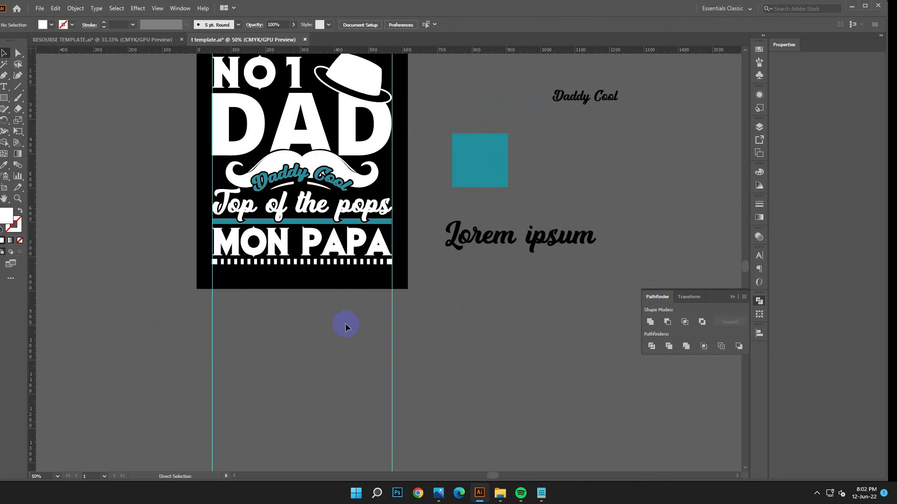
scroll(409, 345, "up", 1)
left_click(328, 267)
Select the Lorem ipsum placeholder and copy the line Happy Father's Day from Notepad.
left_click(494, 363)
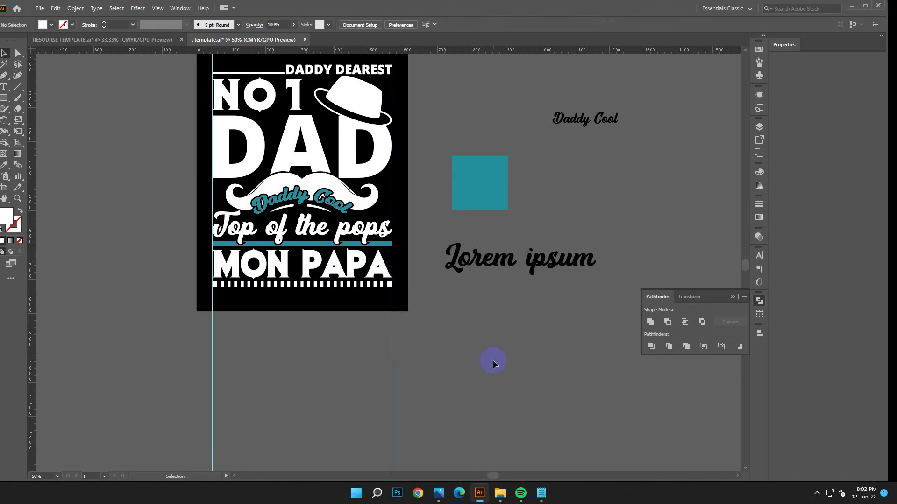
left_click(505, 260)
left_click(542, 493)
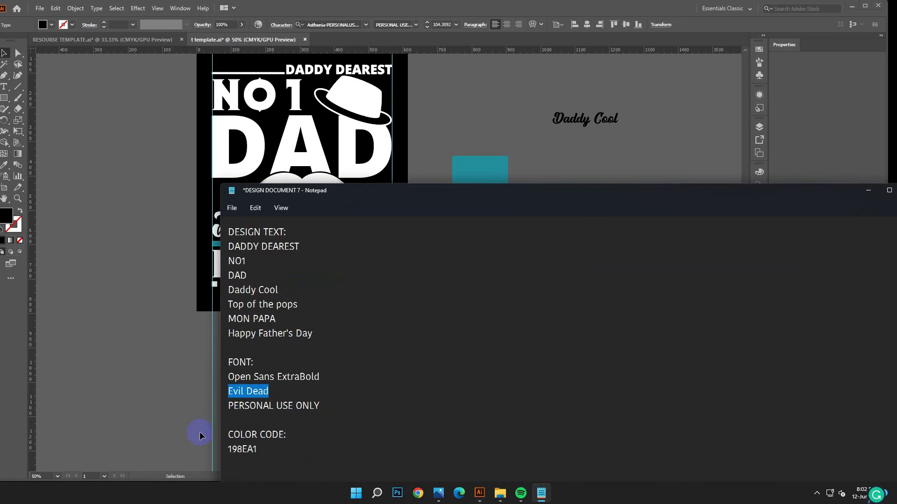
left_click_drag(312, 335, 198, 336)
right_click(294, 337)
left_click(314, 194)
left_click(867, 190)
Paste the copied Happy Father's Day phrase via the Edit menu.
left_click(52, 11)
left_click(71, 64)
left_click(56, 8)
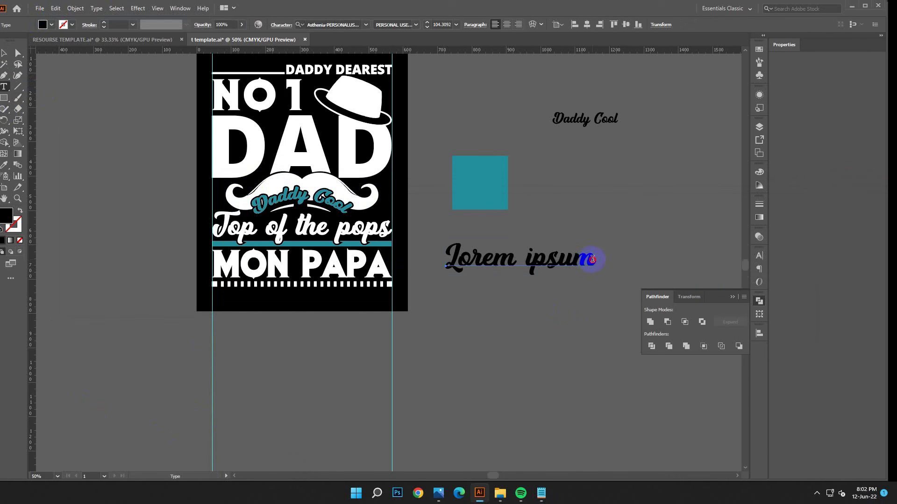
Replace the Lorem ipsum characters with the pasted Happy Father's Day.
left_click_drag(592, 260, 410, 262)
left_click(56, 9)
left_click(70, 64)
Move Happy Father's Day below the dashes, colour it teal like Daddy Cool, and scale it between the guides.
left_click(5, 53)
left_click_drag(559, 256, 320, 328)
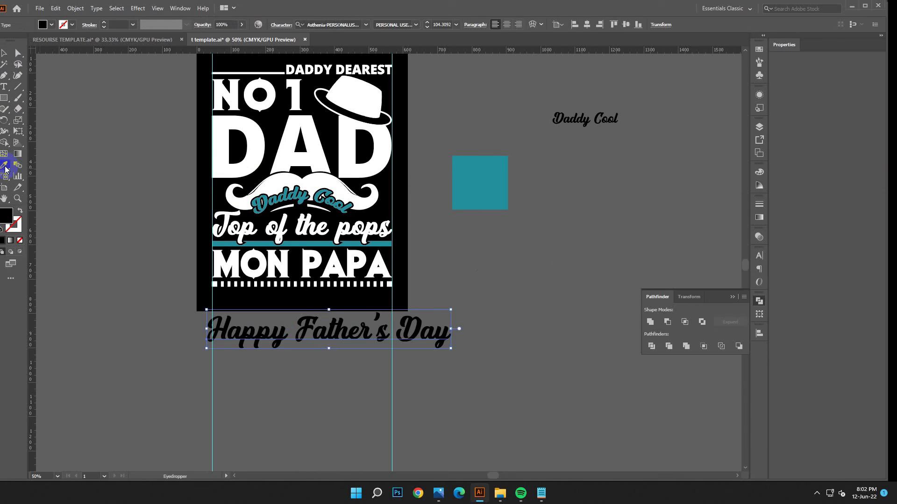
left_click(299, 197)
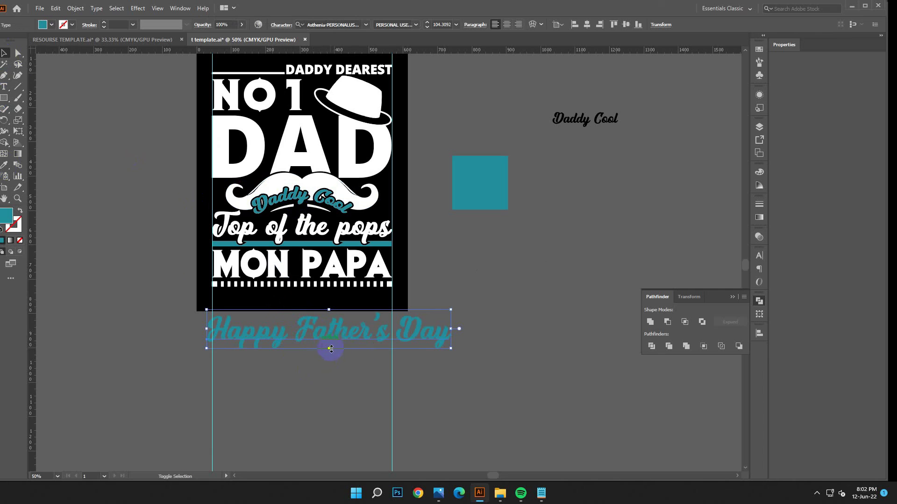
mouse_move(331, 349)
left_mouse_down()
mouse_move(327, 325)
mouse_move(188, 281)
left_mouse_up()
key("ctrl+equal")
key("ctrl+equal")
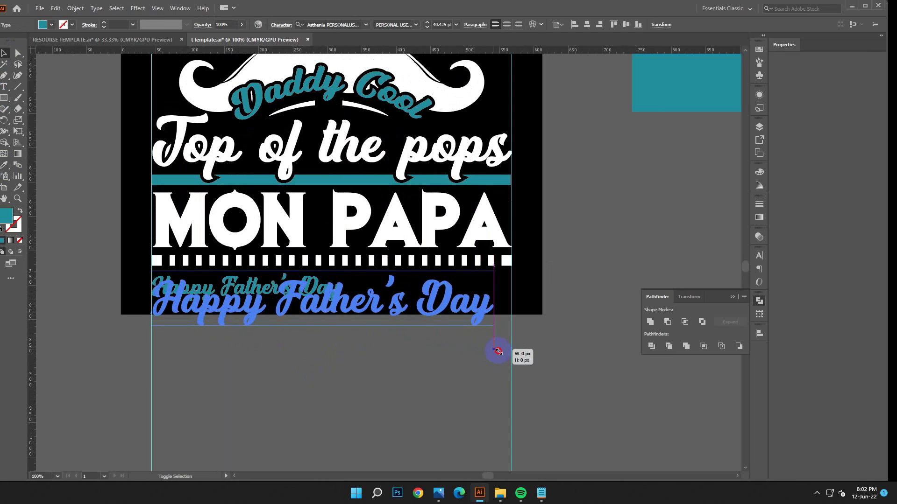
left_click_drag(341, 303, 505, 365)
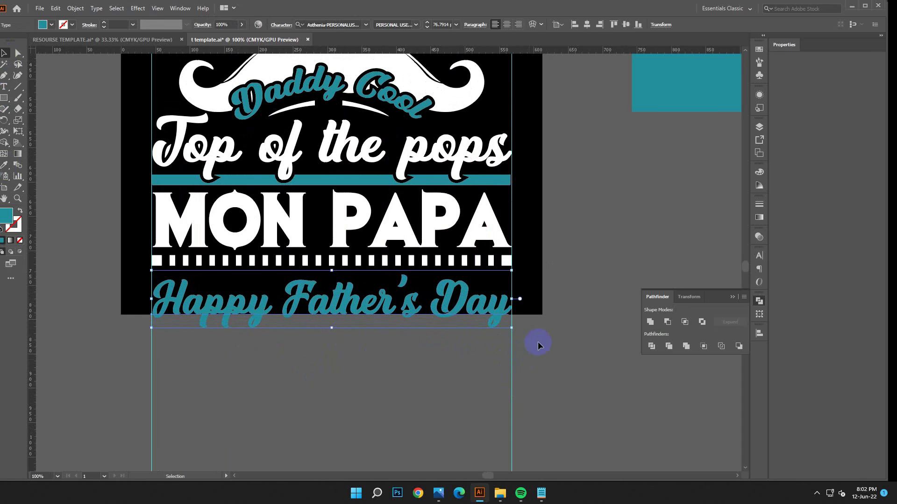
key("Up")
key("Up")
key("Up")
key("Up")
key("Up")
key("Up")
Create outlines from the teal Happy Father's Day text and ungroup its letter shapes.
right_click(560, 331)
left_click(598, 196)
left_click_drag(400, 270, 403, 277)
right_click(403, 277)
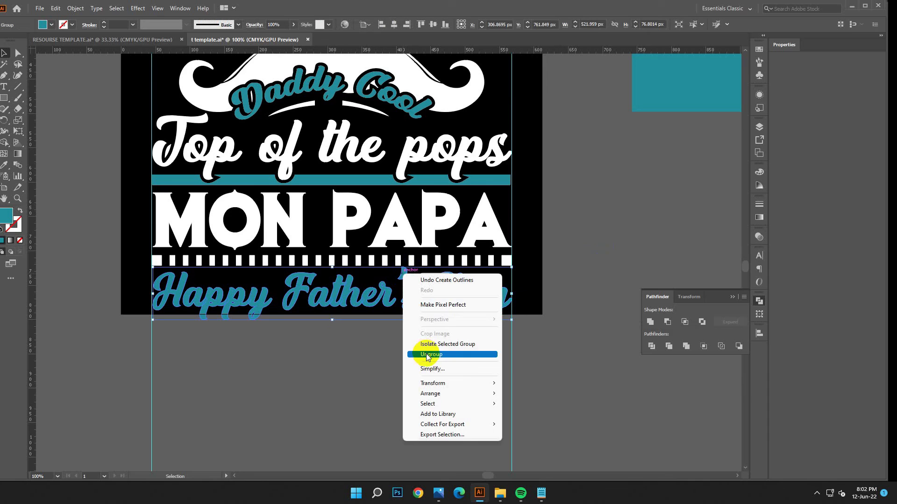
left_click(423, 354)
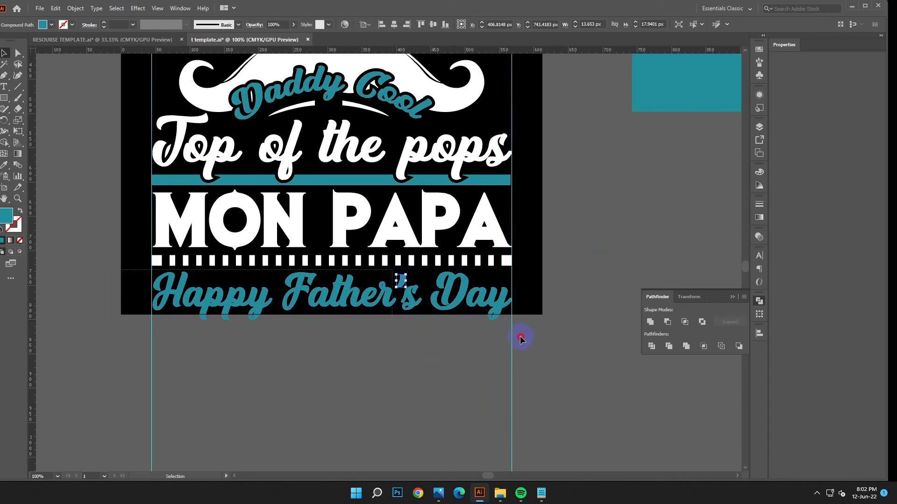
left_click_drag(69, 280, 541, 343)
key("a")
left_click(567, 394)
Zoom out, select the entire design and align it to the artboard's vertical centre.
key("ctrl+minus")
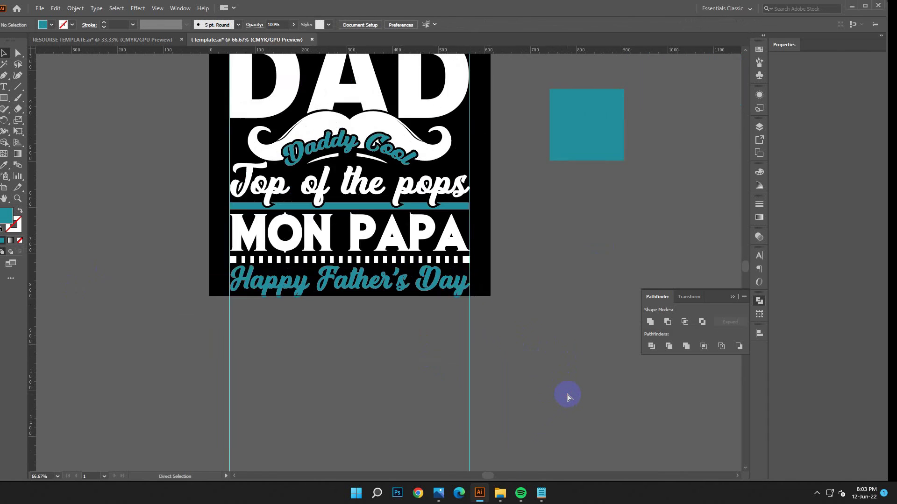
key("ctrl+minus")
key("v")
left_click(420, 280)
left_click(517, 348)
scroll(517, 343, "up", 3)
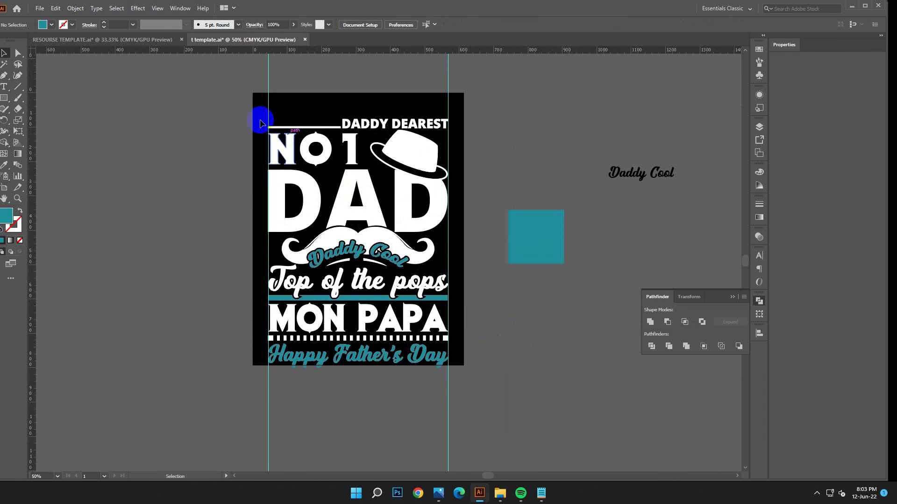
left_click_drag(260, 122, 472, 411)
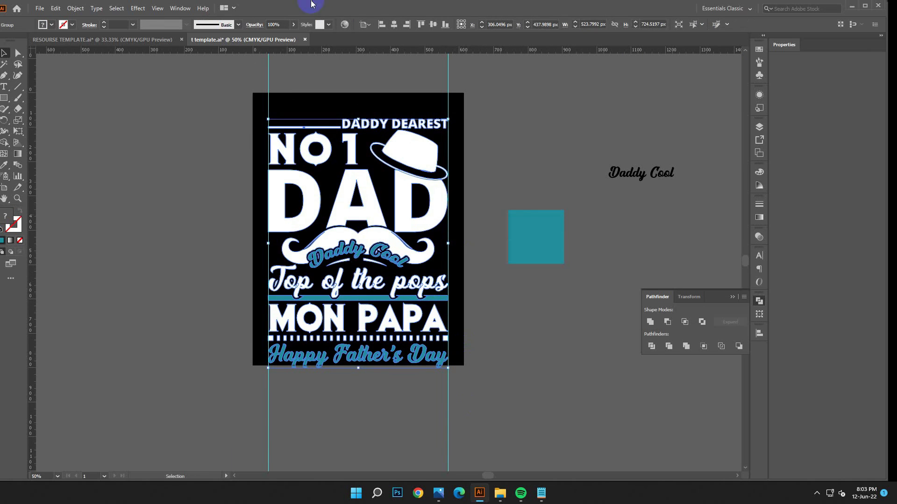
left_click(433, 24)
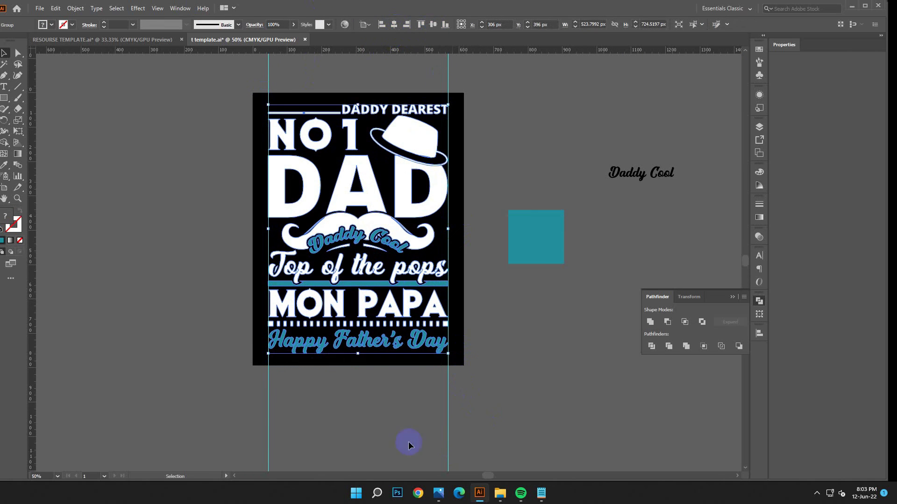
Scale the whole design down to about 85% around its centre.
left_click(493, 395)
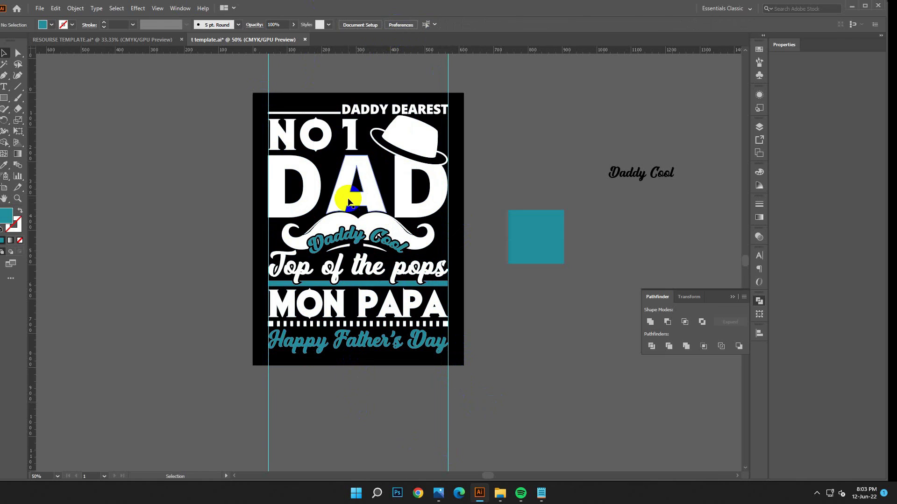
left_click(357, 229)
left_click_drag(357, 103, 357, 123)
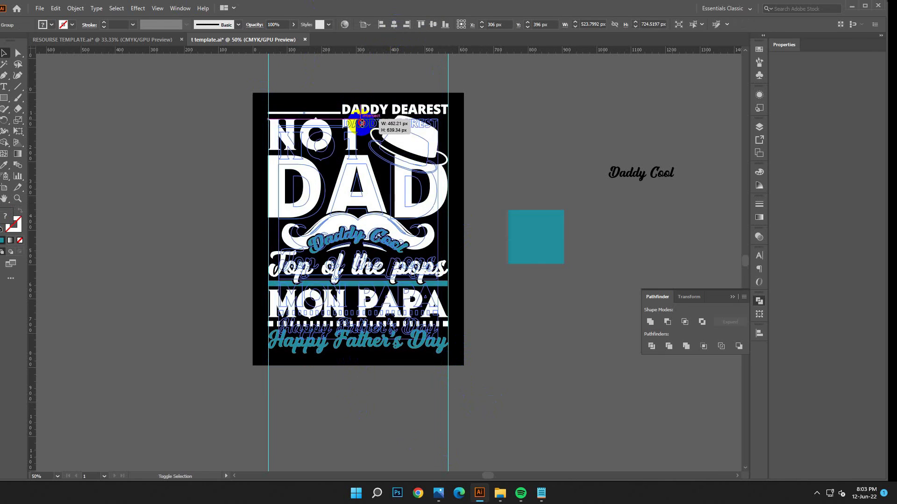
left_click(506, 326)
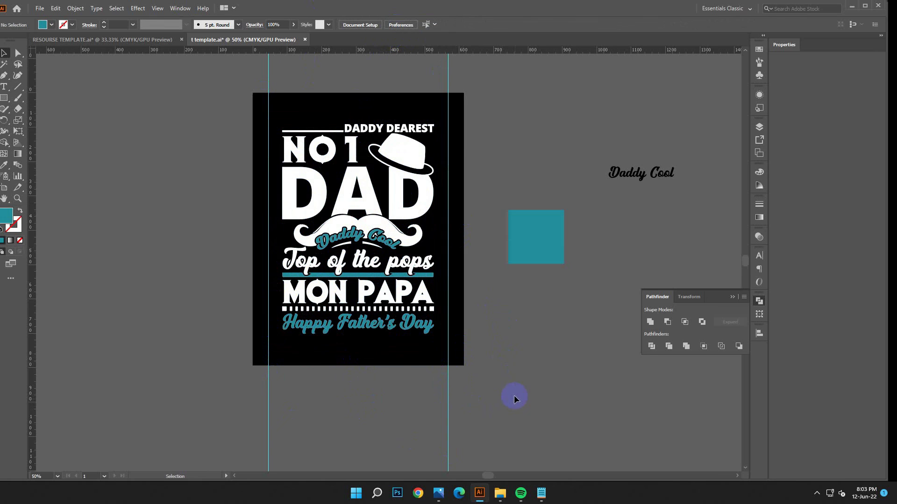
Delete the spare teal square and the Daddy Cool sample text beside the artboard.
left_click_drag(503, 392, 482, 387)
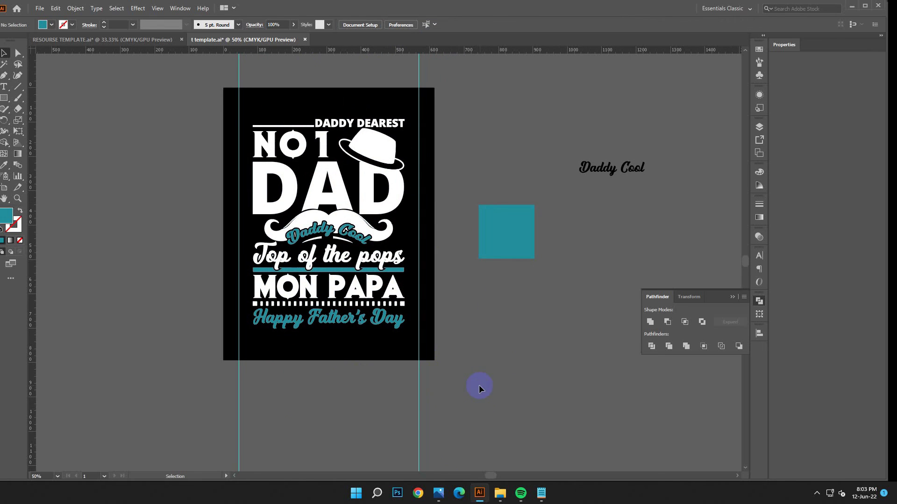
left_click_drag(480, 175, 543, 335)
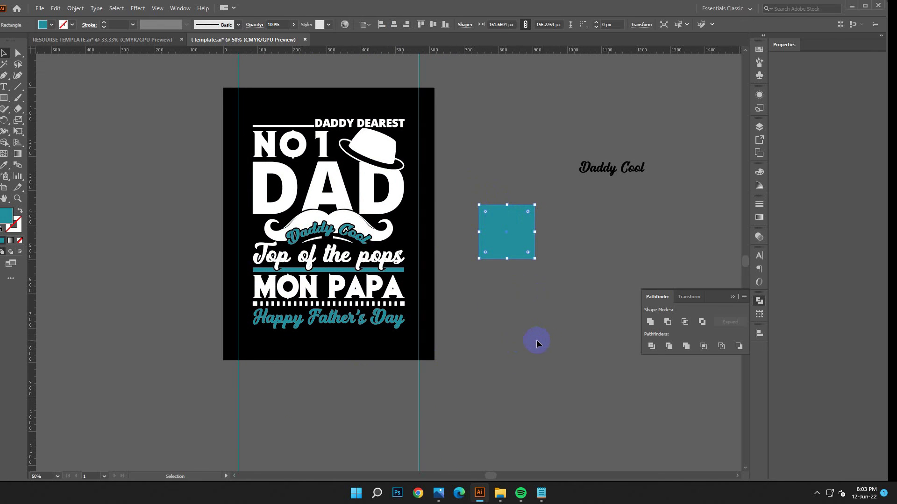
key("Delete")
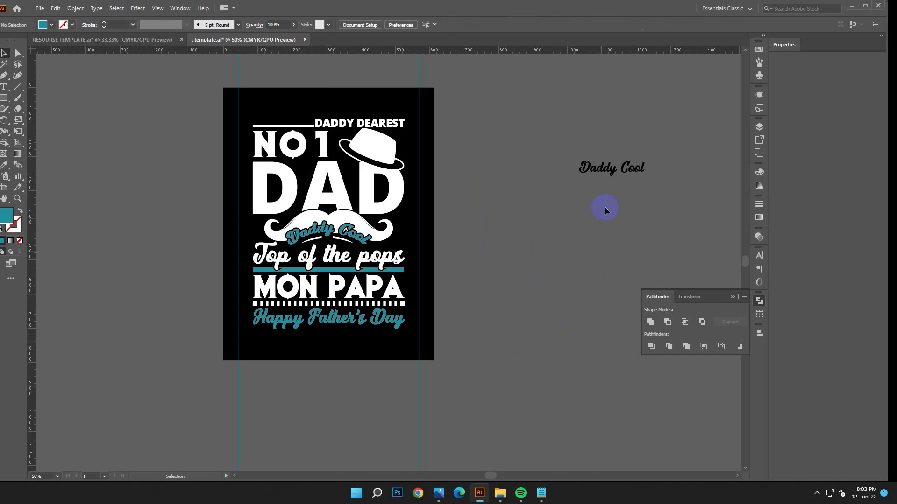
left_click(621, 175)
key("Delete")
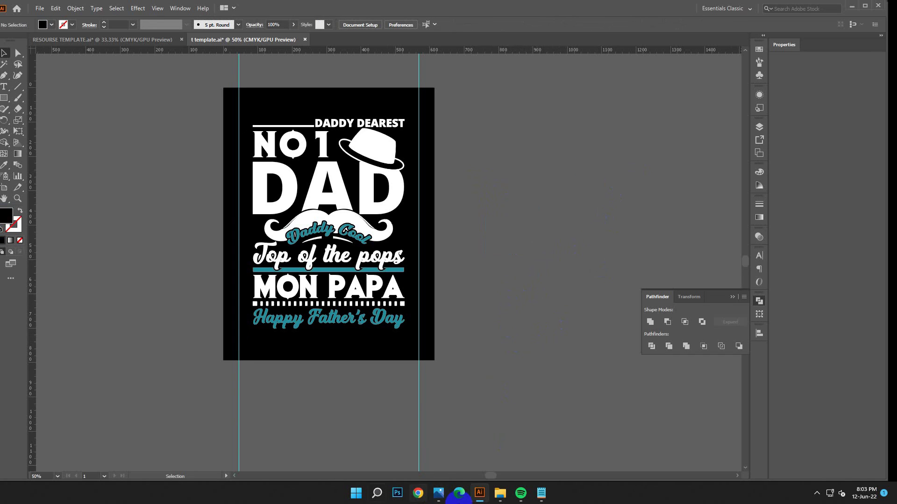
right_click(297, 153)
Ungroup the design and recolour NO 1 teal by sampling the teal text with the Eyedropper.
left_click(323, 232)
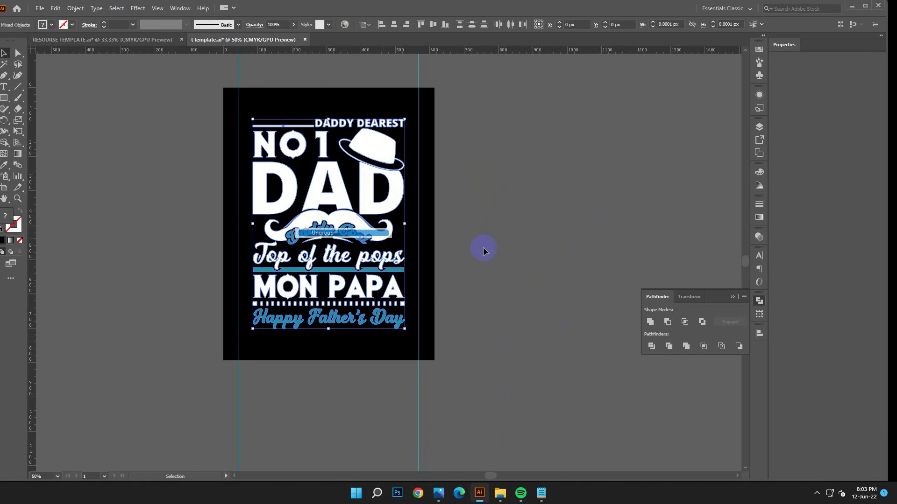
left_click(264, 145)
left_click(3, 166)
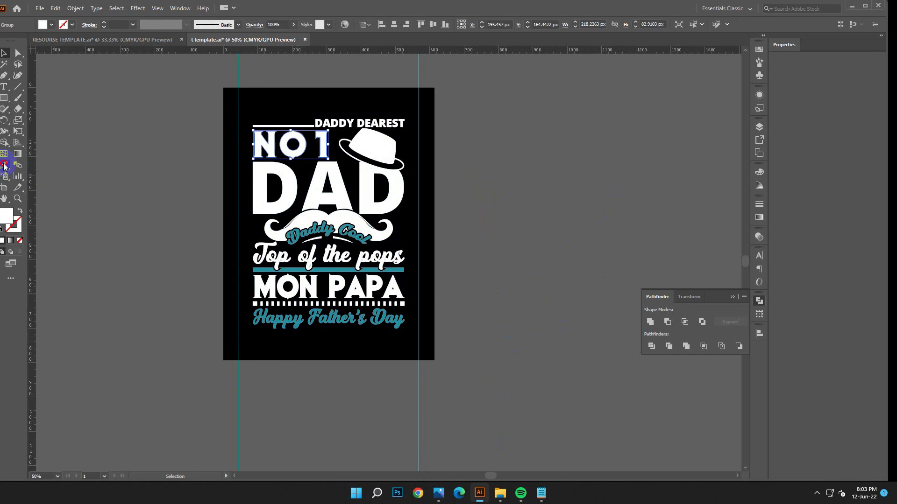
left_click(309, 229)
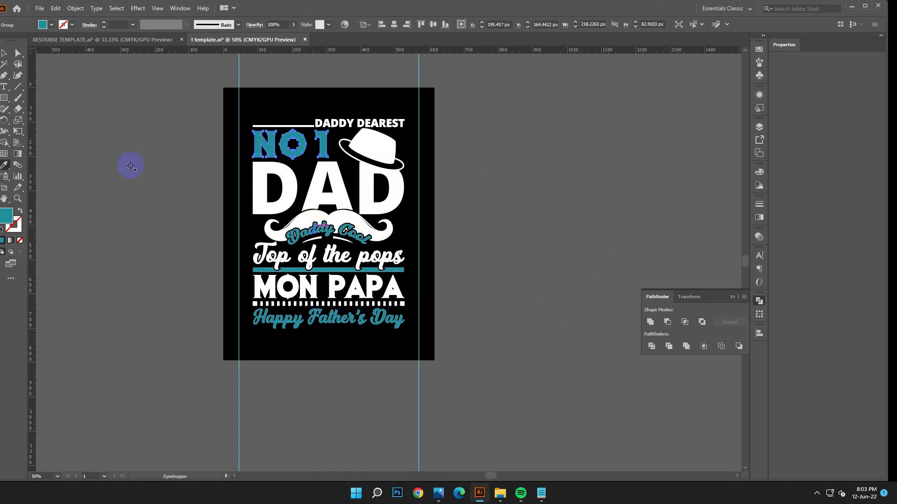
Ungroup the hat, isolate its shape for editing, then return to the full artwork.
right_click(382, 159)
left_click(410, 229)
right_click(378, 154)
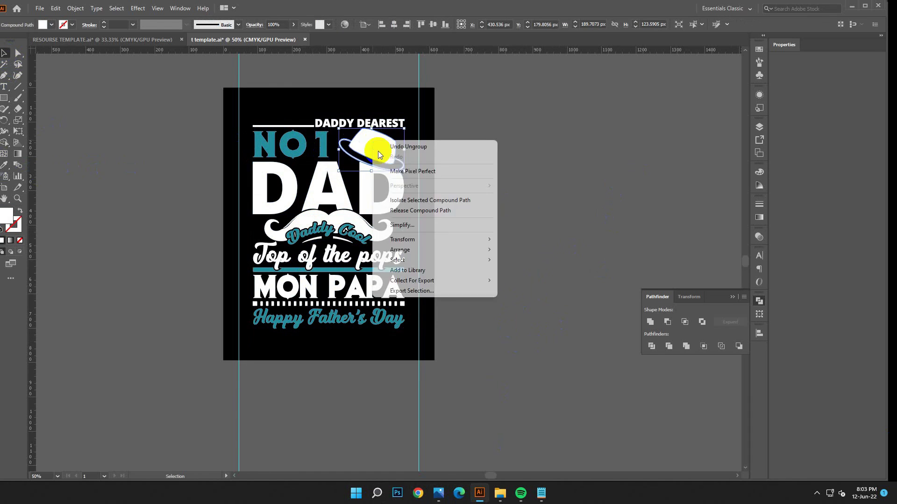
left_click(420, 199)
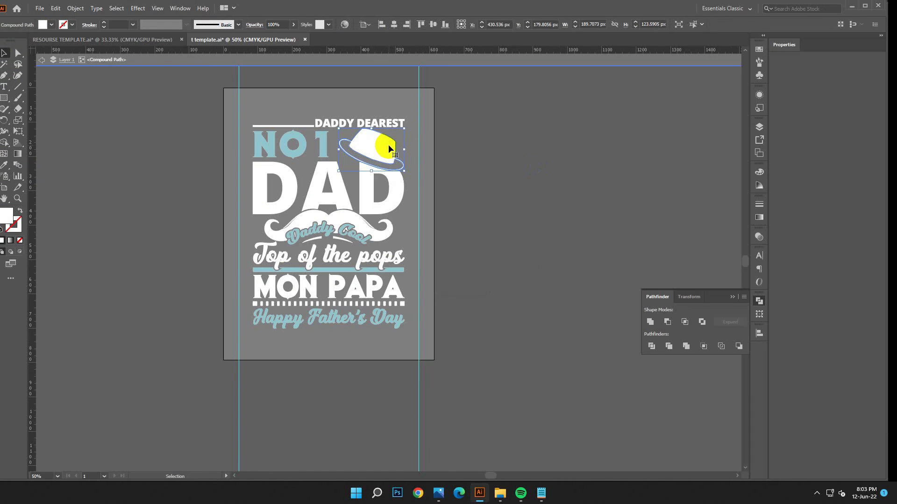
left_click(42, 61)
Zoom out to 33.33% and apply the sampled teal colour to DADDY DEAREST.
scroll(468, 218, "down", 1)
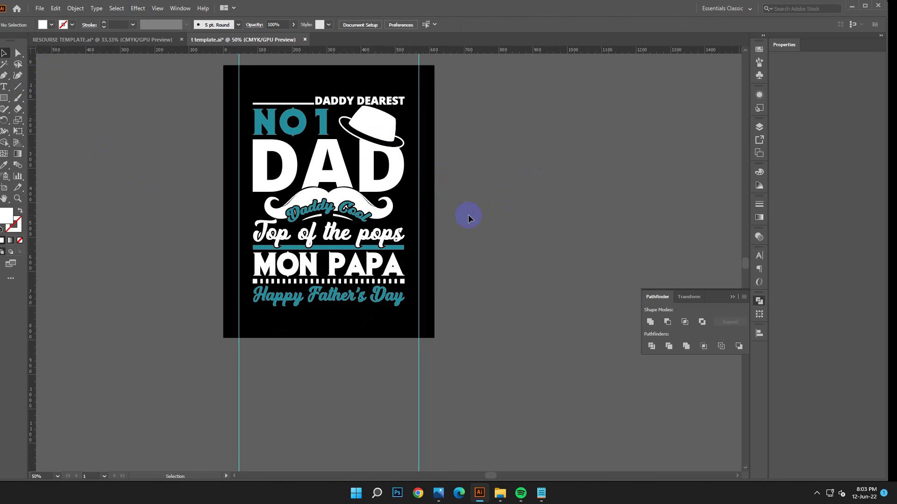
key("ctrl+minus")
left_click(367, 159)
left_click(376, 159)
left_click(3, 165)
left_click(392, 229)
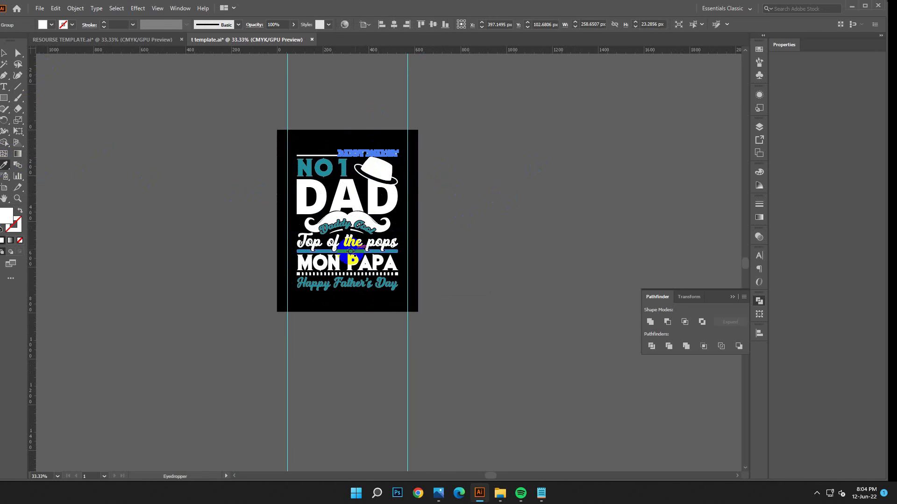
Return to the Selection tool, select all paths in the design, then deselect everything.
left_click(4, 53)
left_click(595, 298)
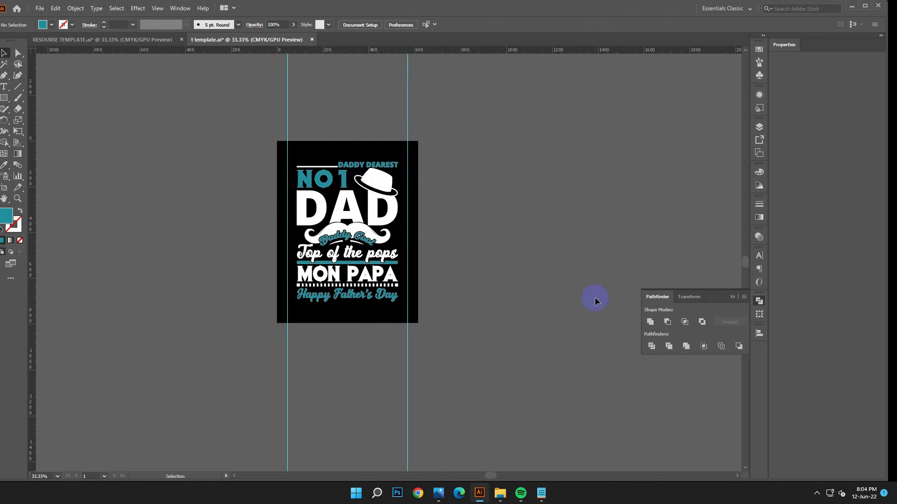
key("a")
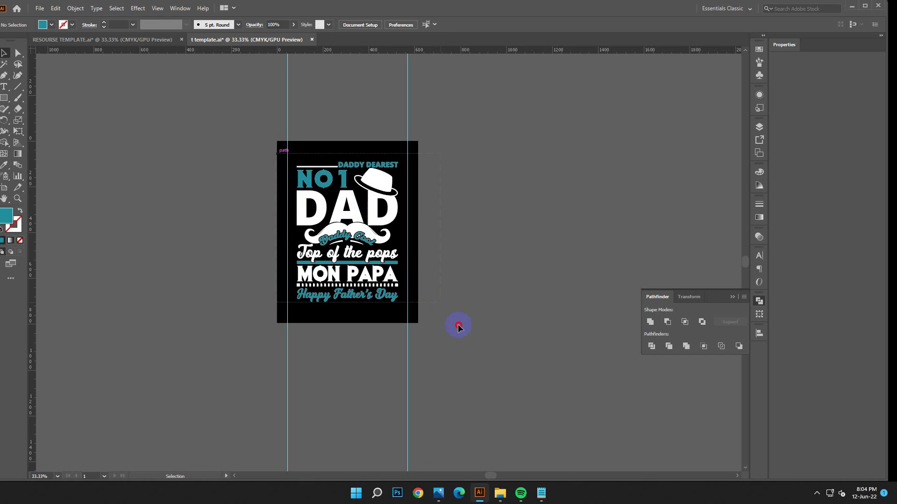
key("ctrl+a")
key("v")
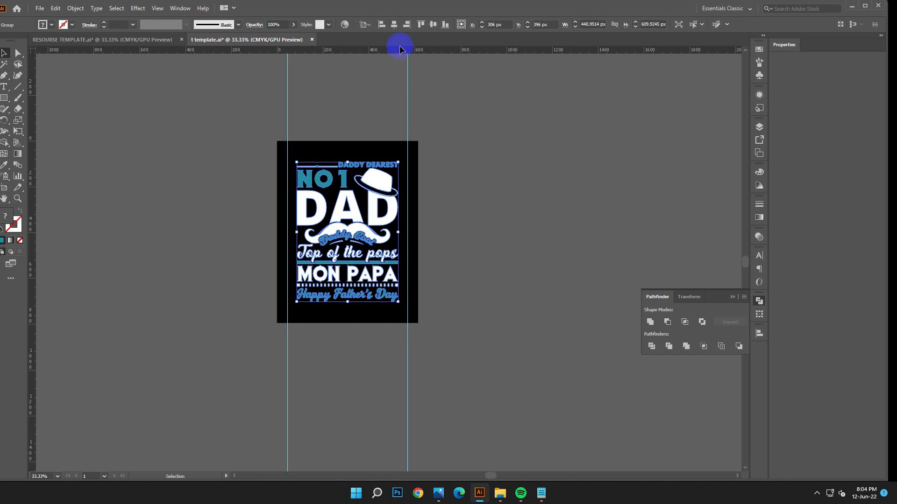
left_click(521, 287)
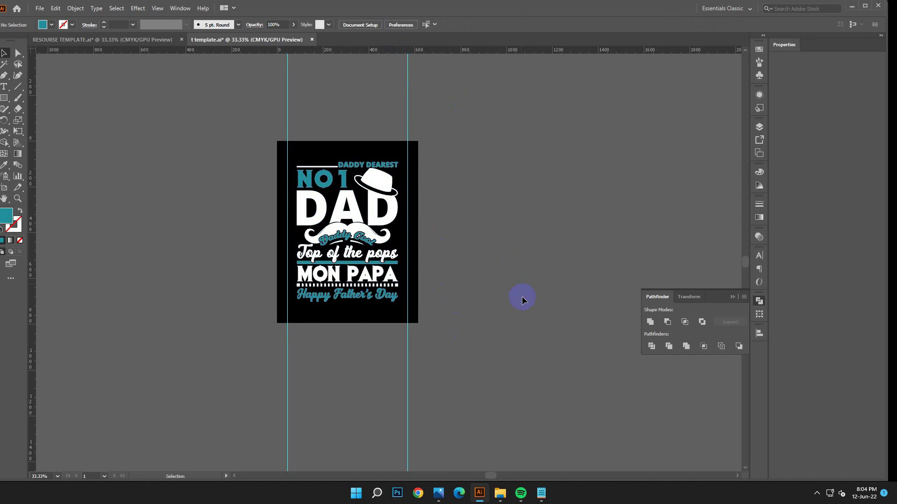